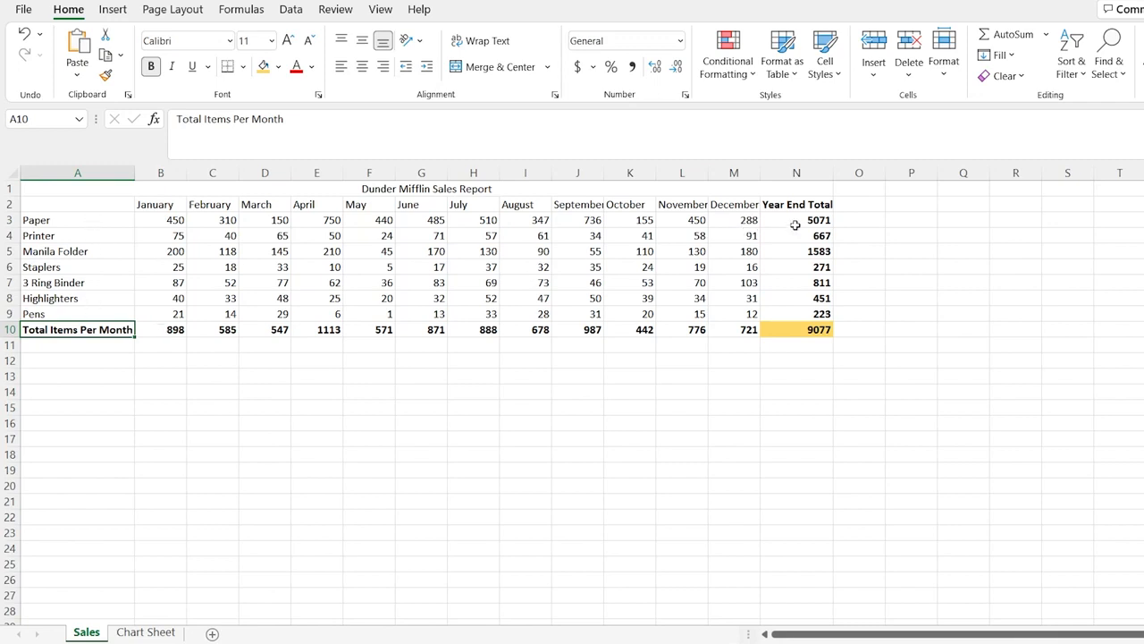
Examine the Paper row's year-end total formula, view the Chart Sheet, and return to the Sales sheet.
{"action": "left_click", "coordinate": [798, 223]}
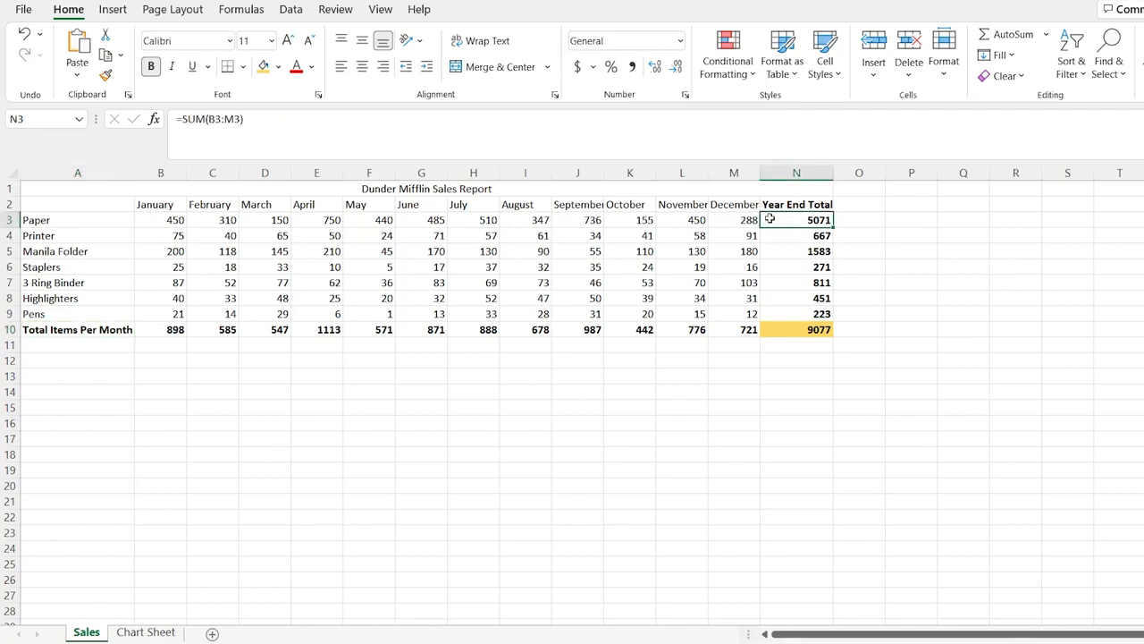
{"action": "left_click", "coordinate": [569, 396]}
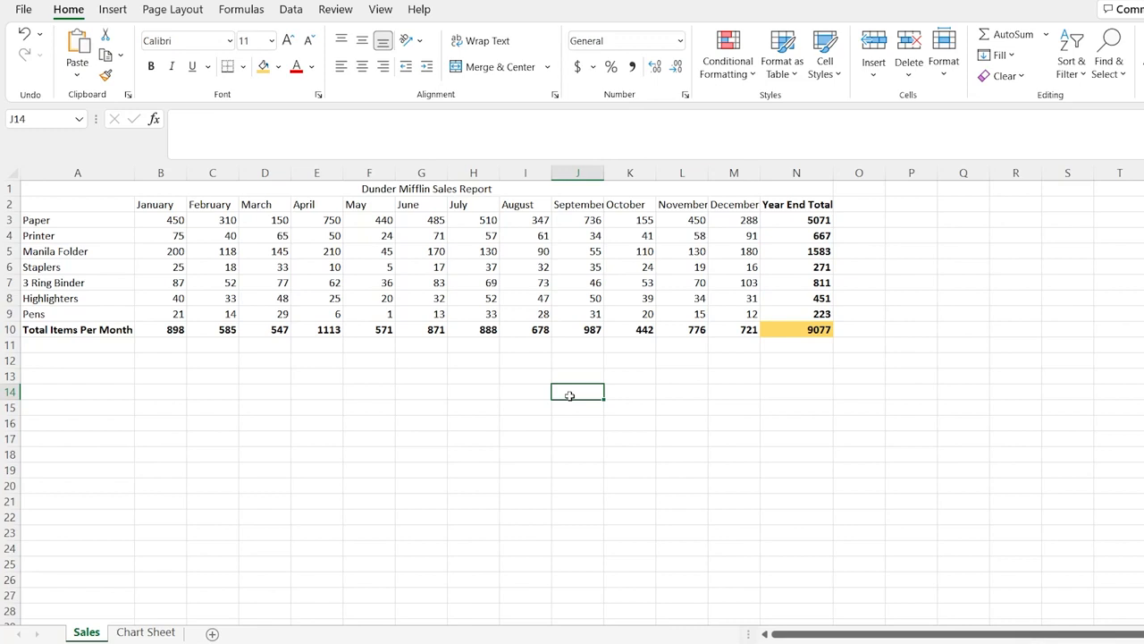
{"action": "left_click", "coordinate": [145, 628]}
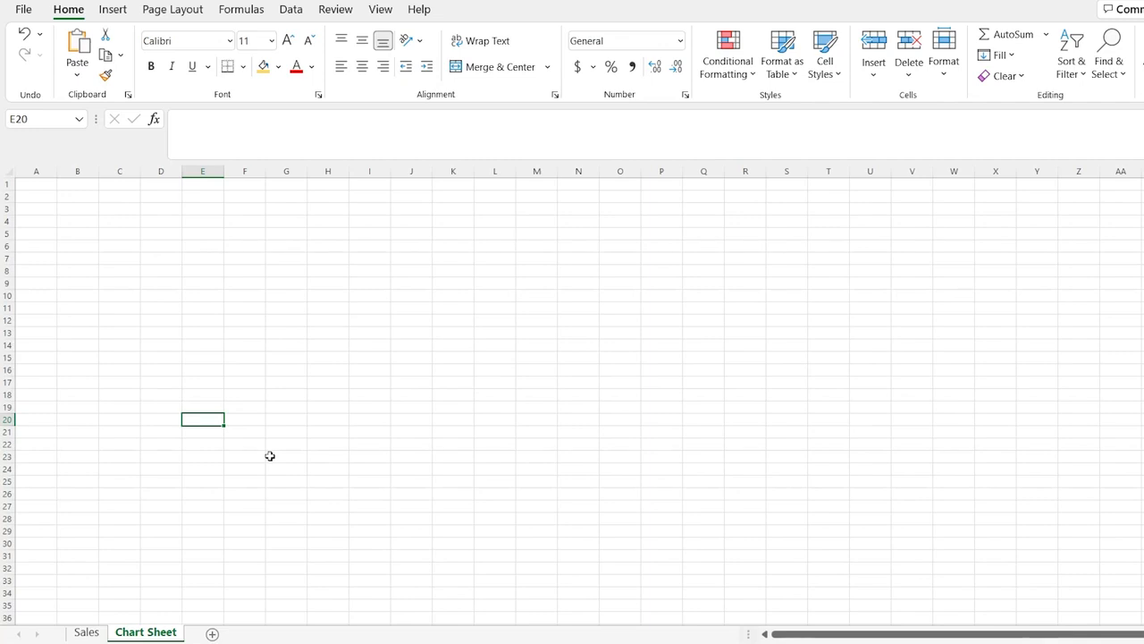
{"action": "left_click", "coordinate": [89, 633]}
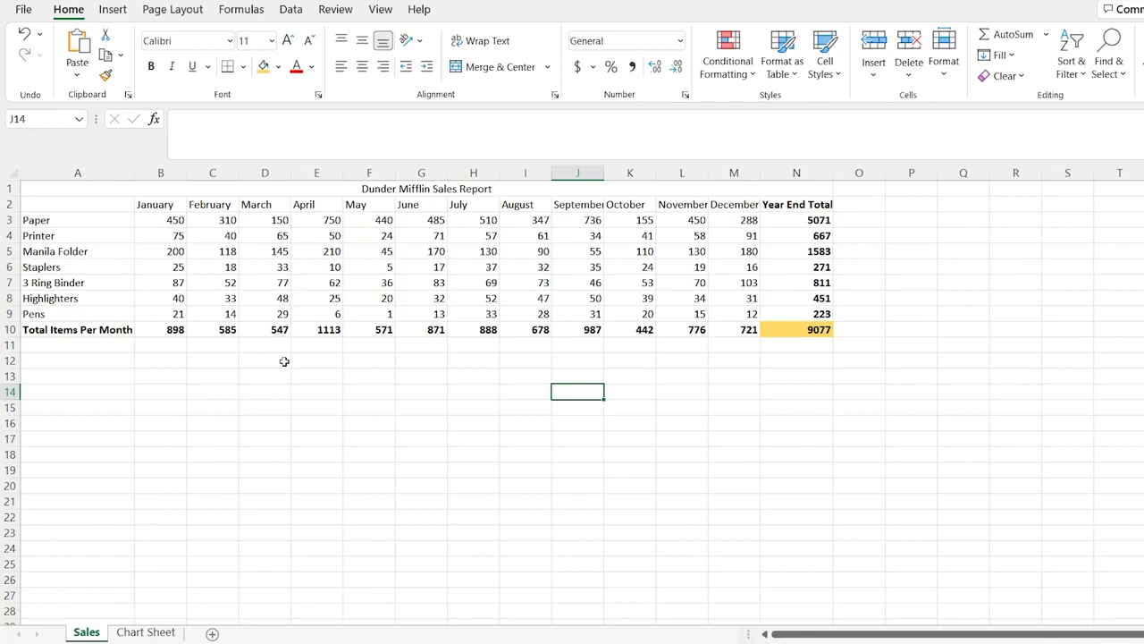
Insert a 2-D clustered column chart from the range A2:N10 and place it just below the data table.
{"action": "left_click_drag", "start_coordinate": [95, 202], "coordinate": [788, 328]}
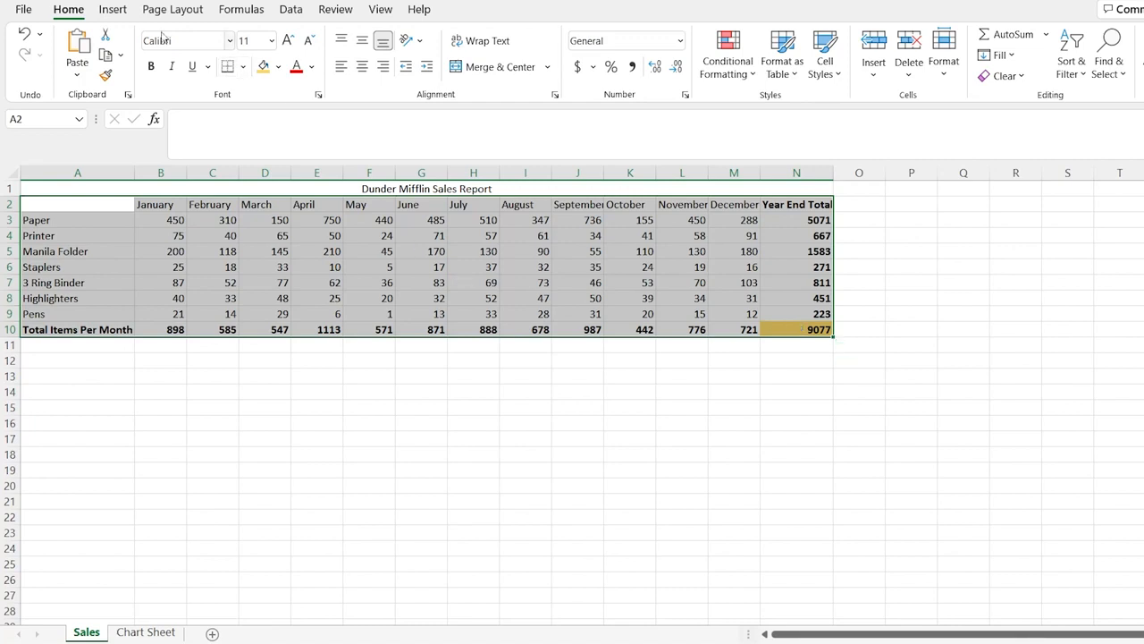
{"action": "left_click", "coordinate": [114, 11]}
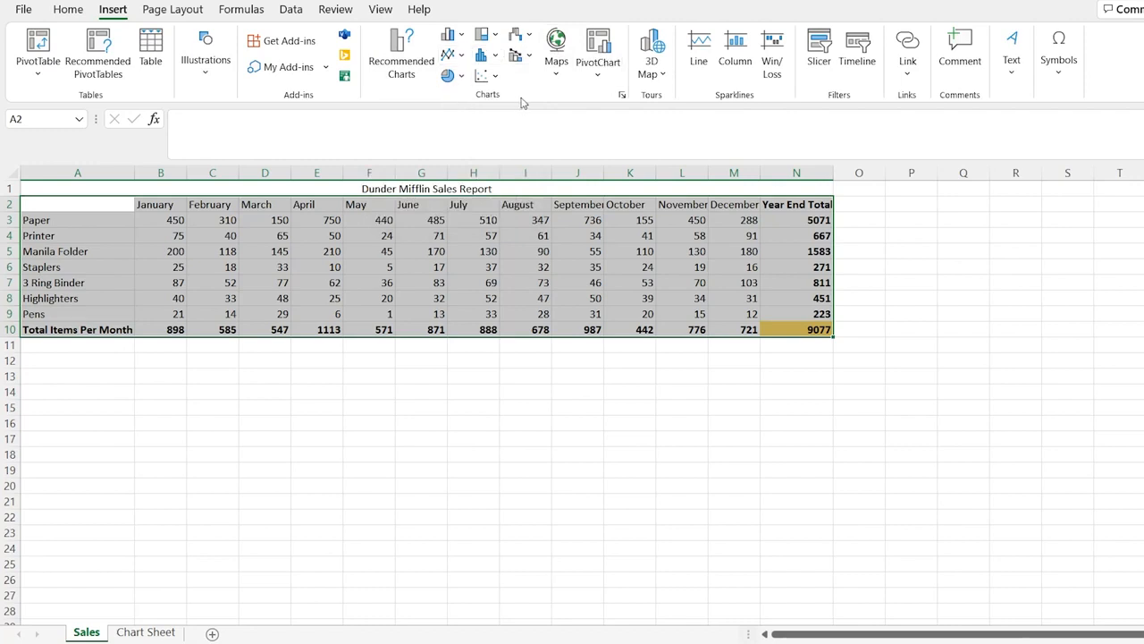
{"action": "left_click", "coordinate": [462, 36]}
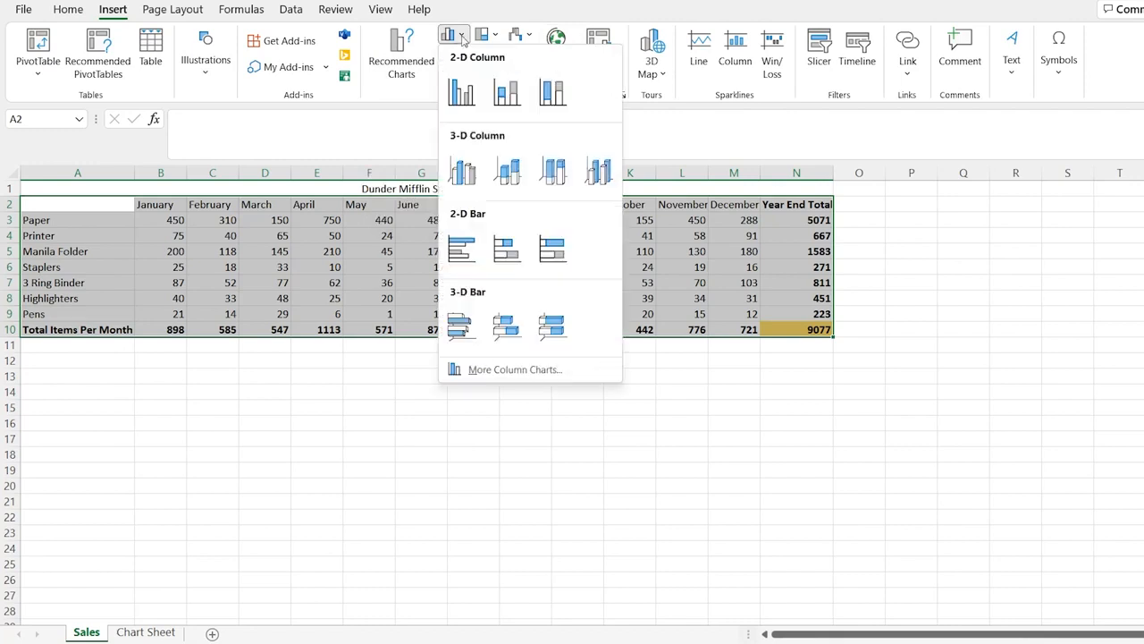
{"action": "left_click", "coordinate": [461, 90]}
{"action": "left_click_drag", "start_coordinate": [522, 304], "coordinate": [346, 361]}
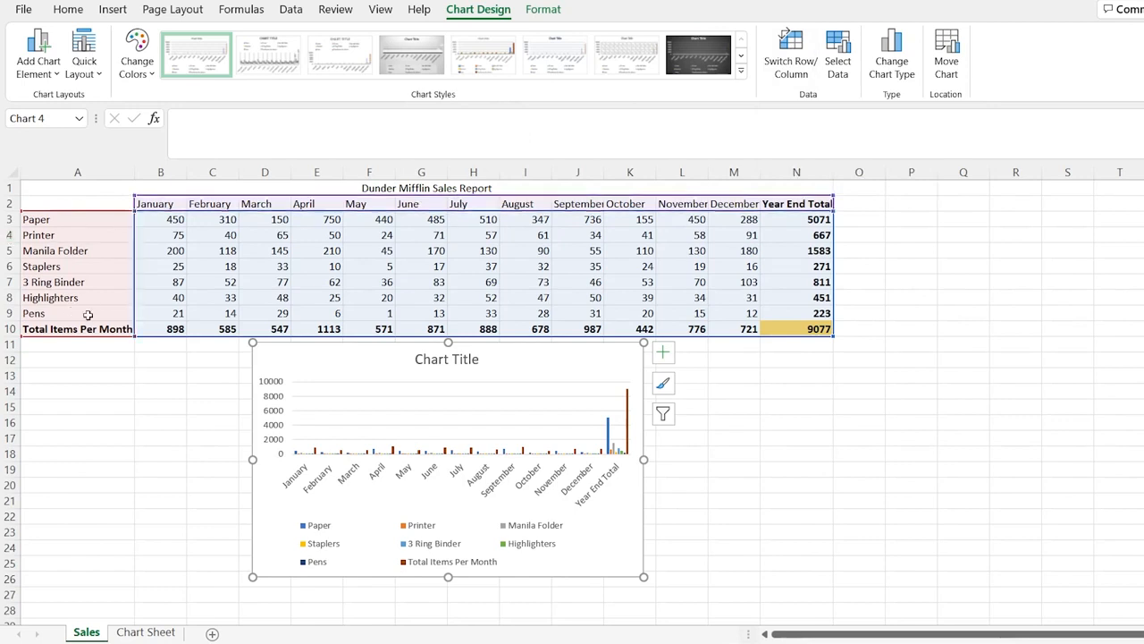
Try swapping the chart's rows and columns, swap them back, and view its source data selection without changing it.
{"action": "left_click", "coordinate": [795, 59]}
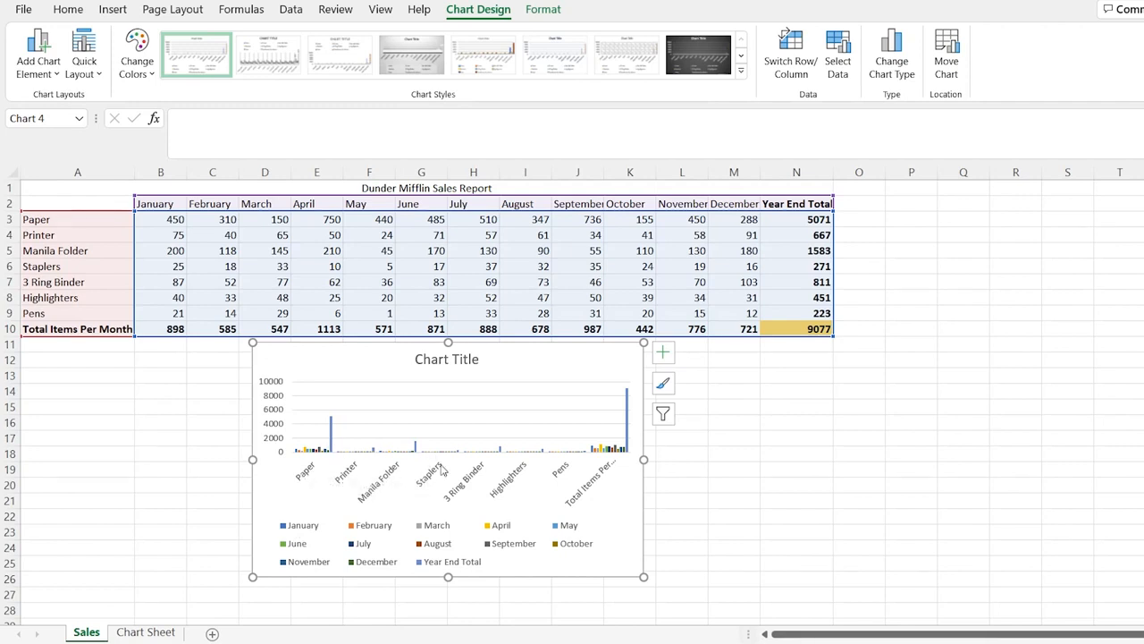
{"action": "left_click", "coordinate": [793, 60]}
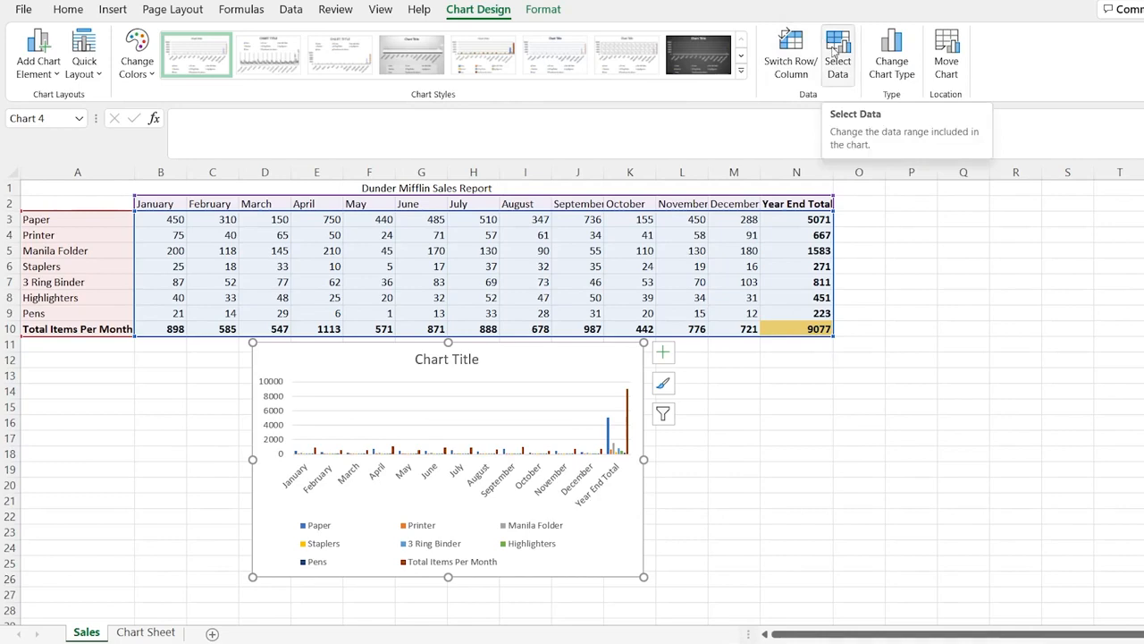
{"action": "left_click", "coordinate": [836, 53]}
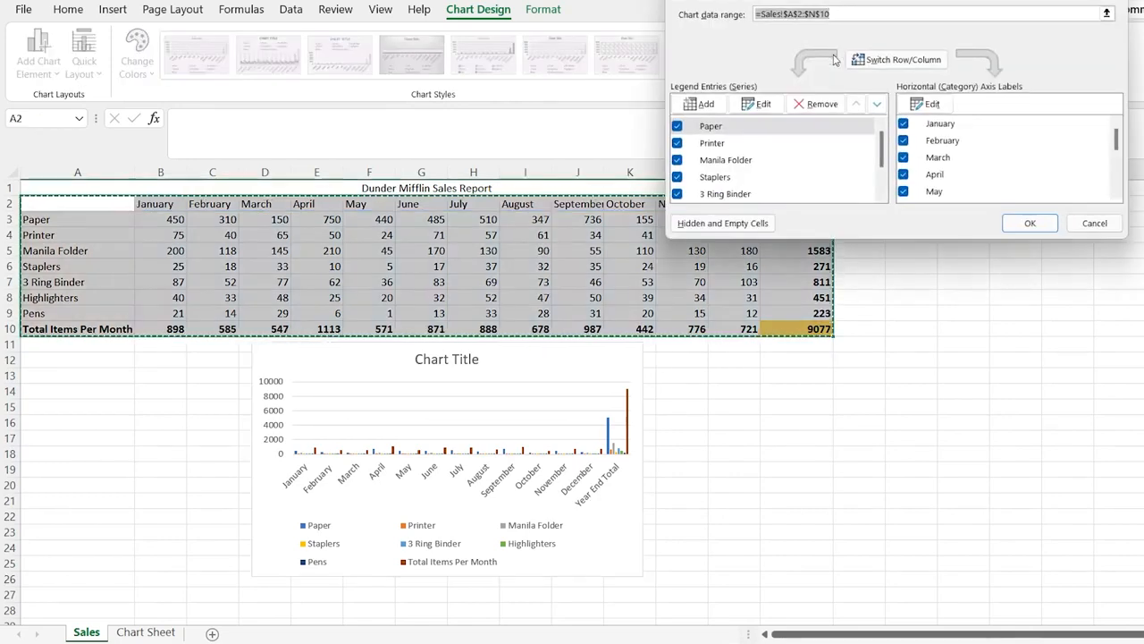
{"action": "left_click", "coordinate": [1094, 224]}
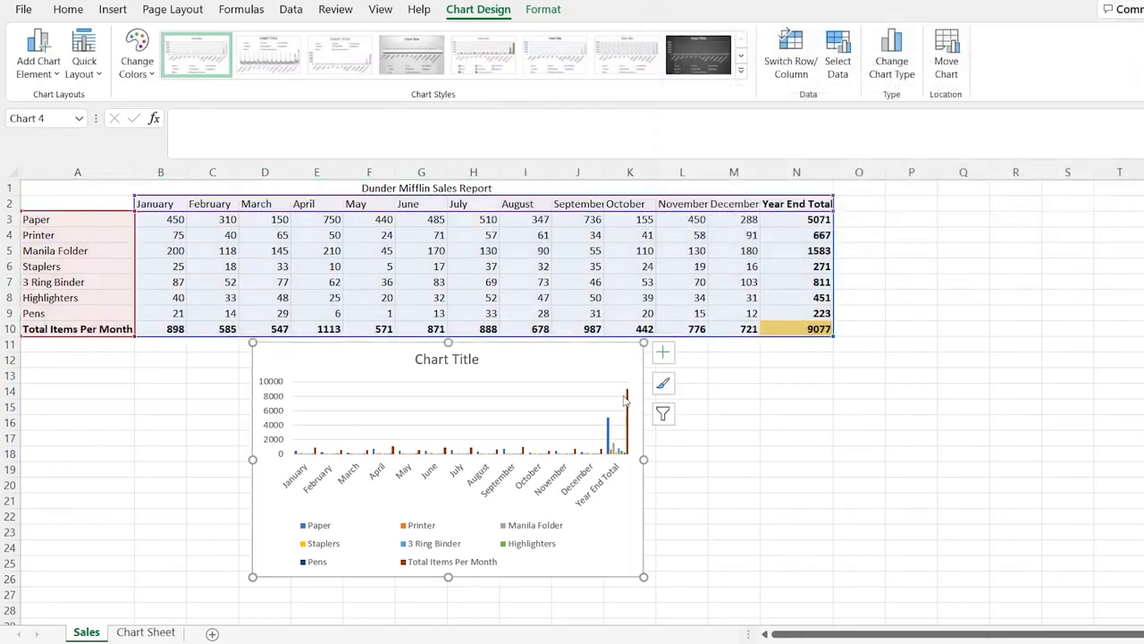
Filter the Total Items Per Month series and the Year End Total category out of the chart.
{"action": "left_click", "coordinate": [663, 415]}
{"action": "scroll", "coordinate": [787, 404], "scroll_direction": "down", "scroll_amount": 3}
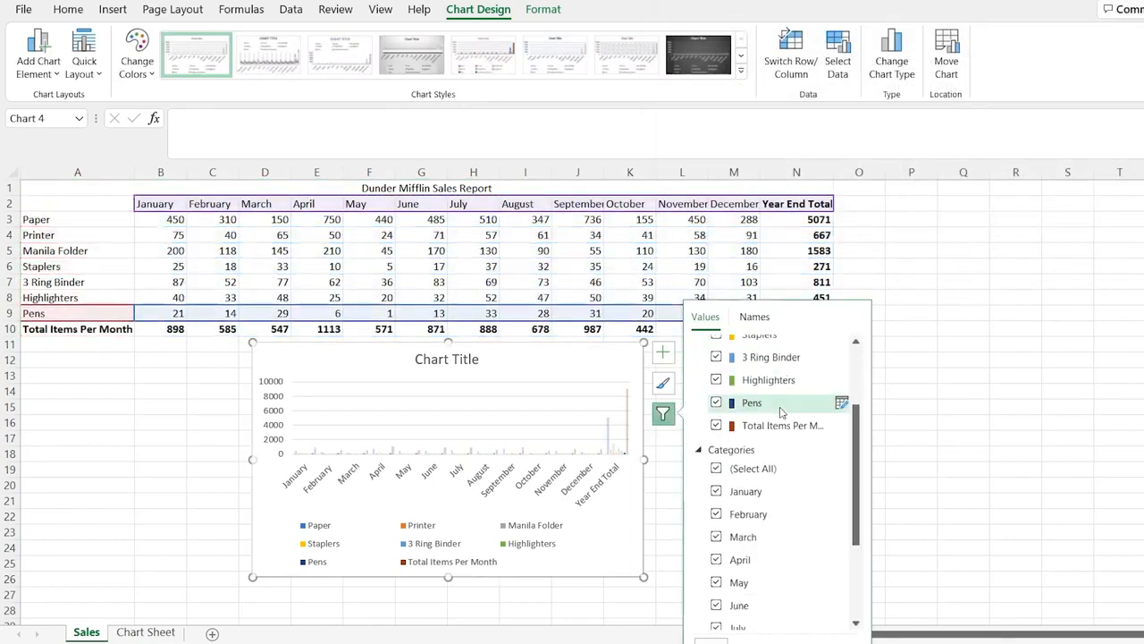
{"action": "scroll", "coordinate": [746, 612], "scroll_direction": "up", "scroll_amount": 3}
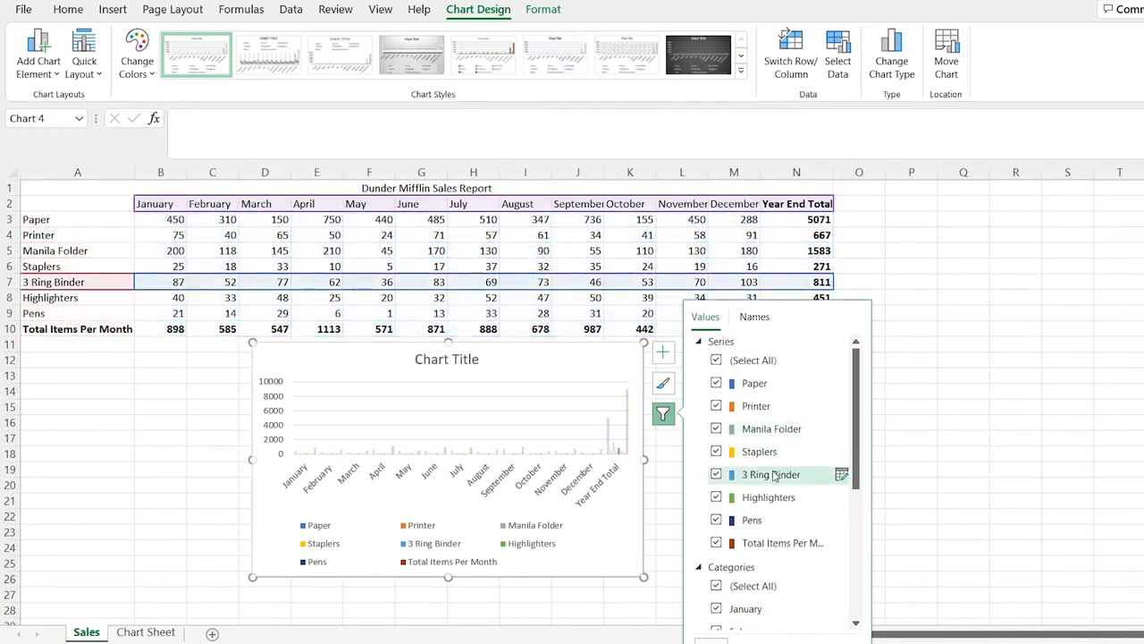
{"action": "left_click", "coordinate": [716, 544]}
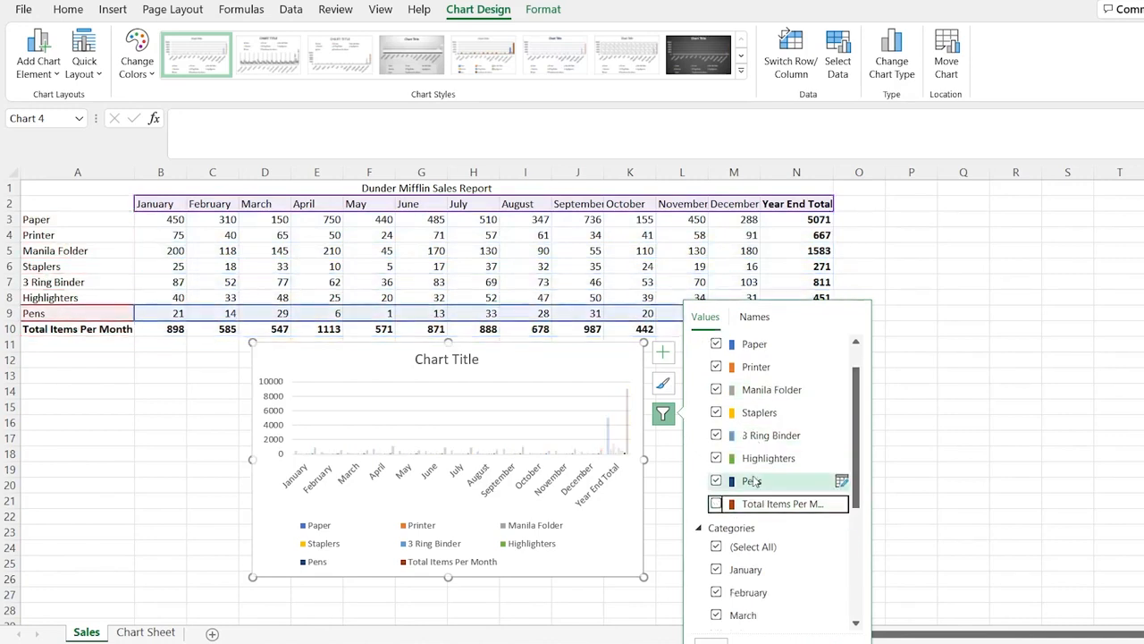
{"action": "scroll", "coordinate": [741, 447], "scroll_direction": "down", "scroll_amount": 4}
{"action": "left_click", "coordinate": [716, 616]}
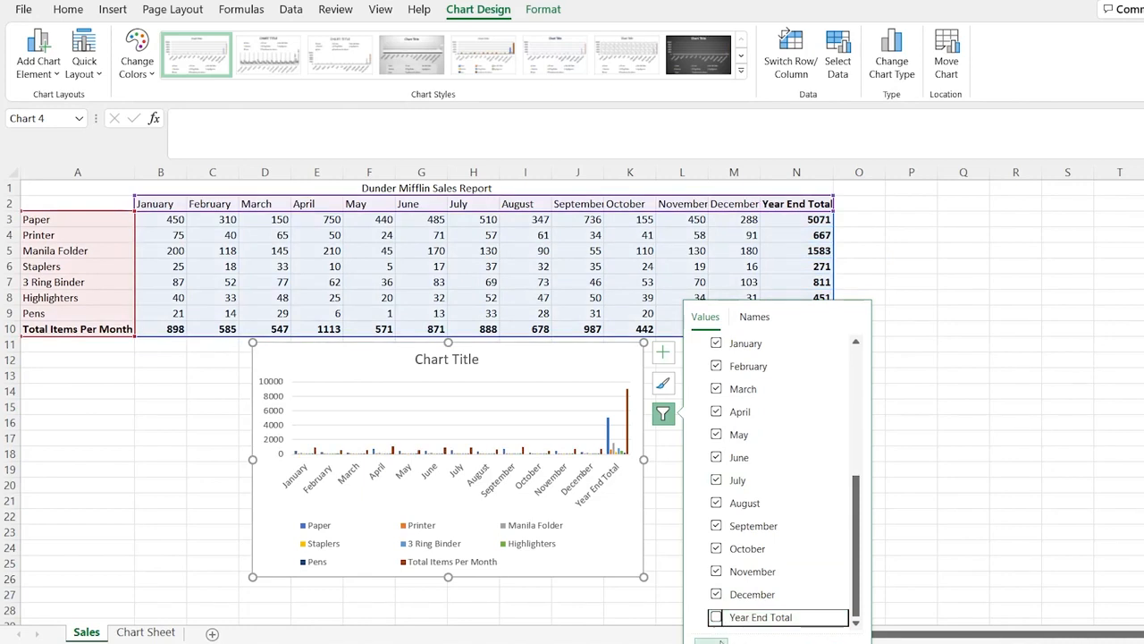
{"action": "left_click", "coordinate": [711, 640]}
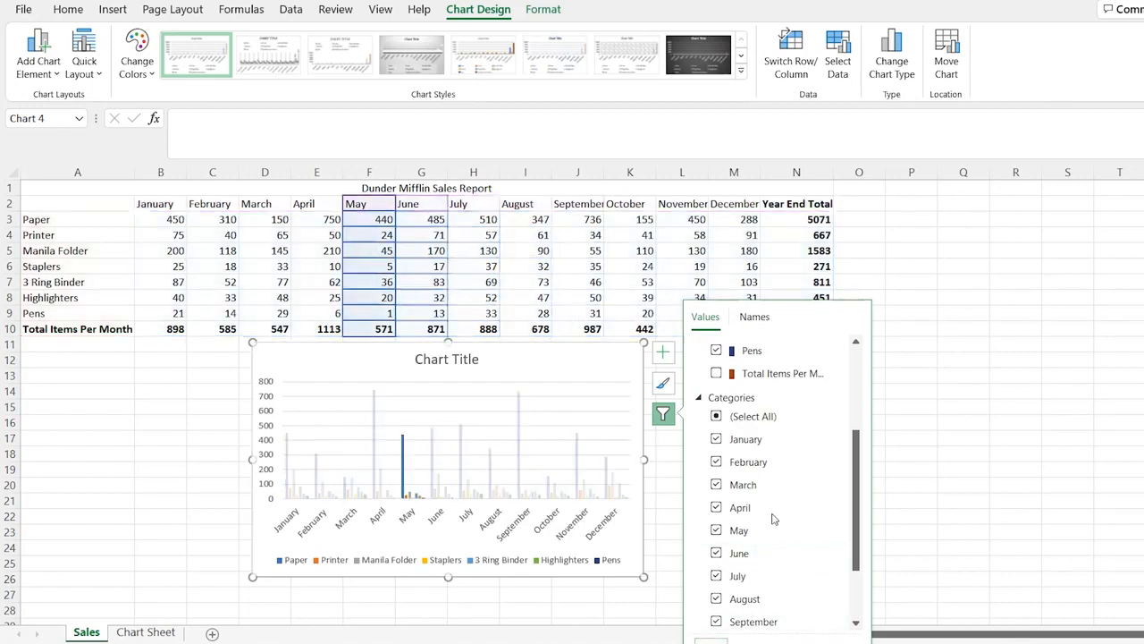
{"action": "left_click", "coordinate": [662, 414]}
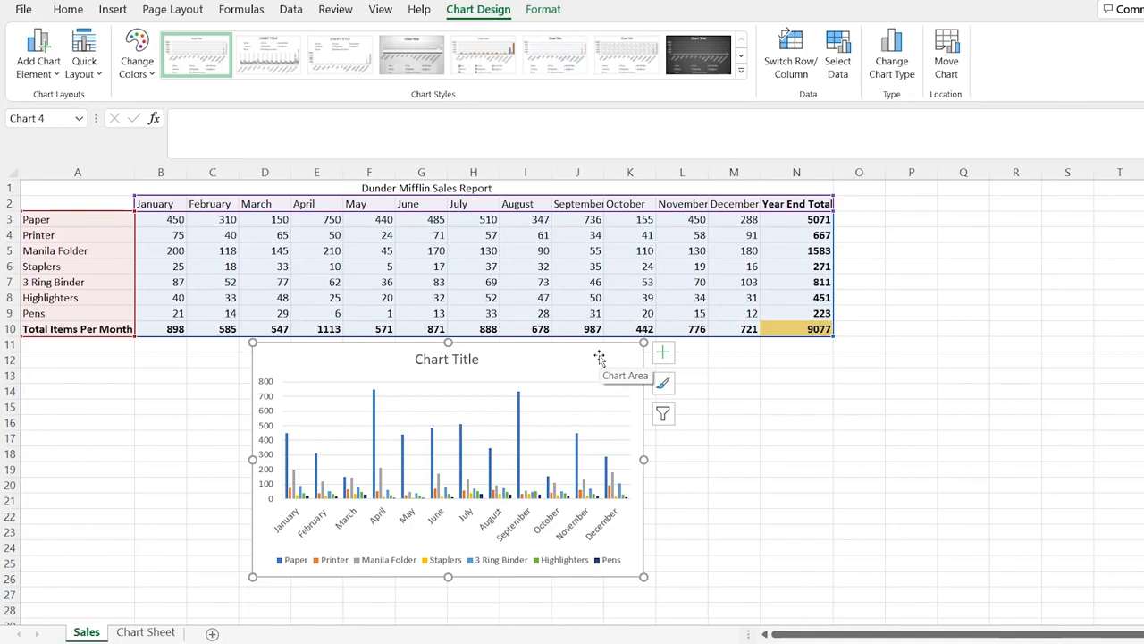
Replace the chart's title text with "Products Sold Per Month".
{"action": "double_click", "coordinate": [458, 359]}
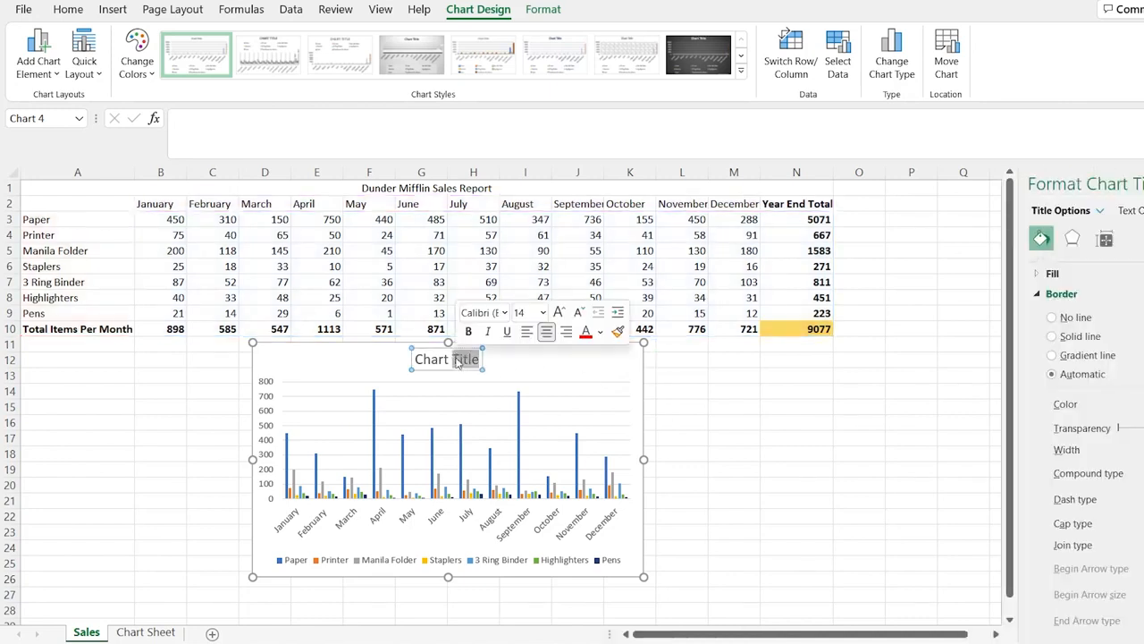
{"action": "left_click", "coordinate": [456, 359]}
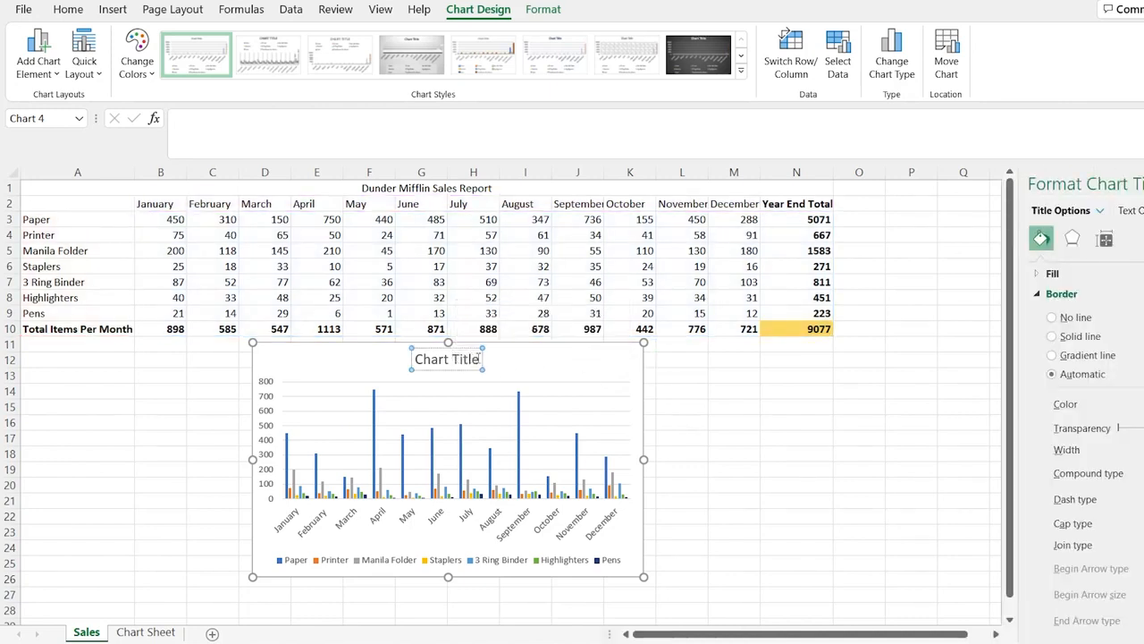
{"action": "left_click_drag", "start_coordinate": [480, 359], "coordinate": [413, 360]}
{"action": "type", "text": "Products Sold"}
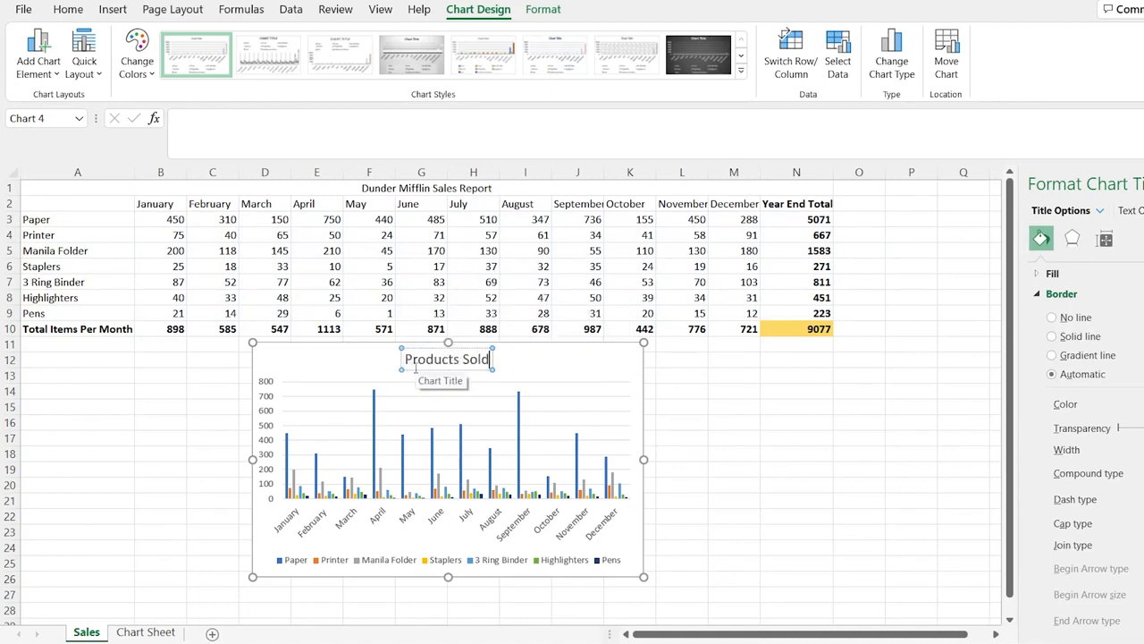
{"action": "type", "text": " Per Month"}
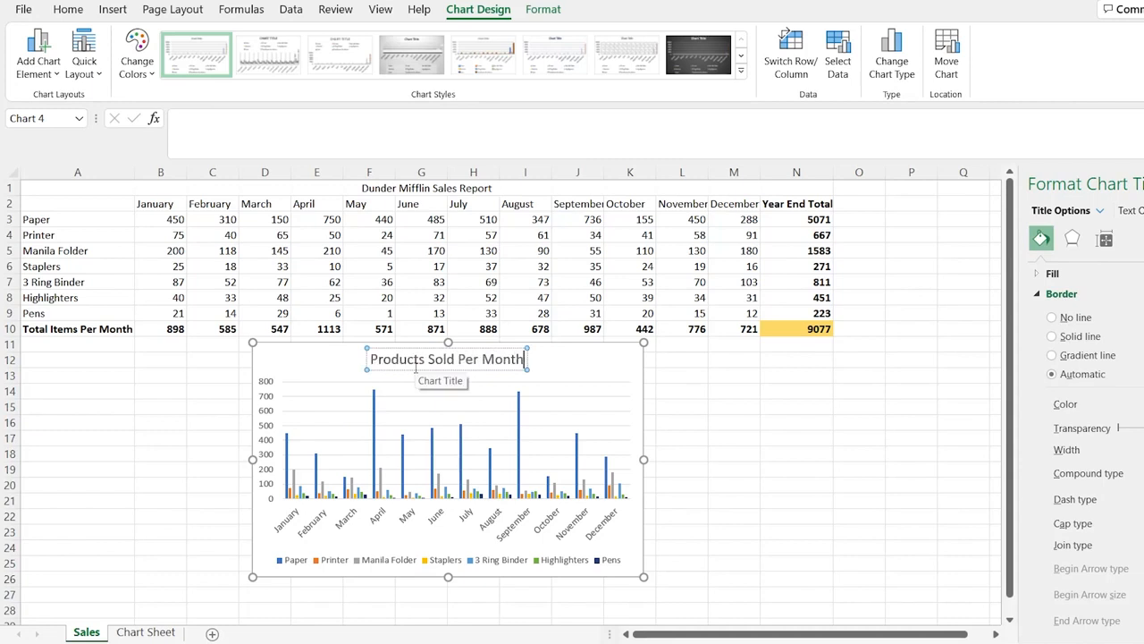
{"action": "left_click", "coordinate": [561, 359]}
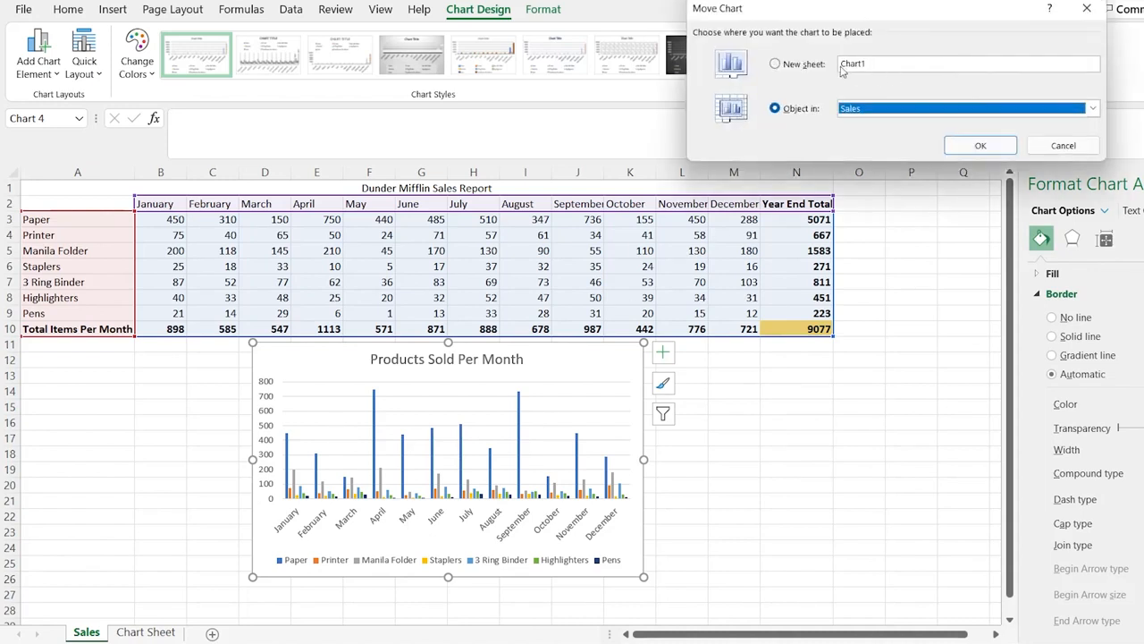
{"action": "left_click", "coordinate": [1092, 108]}
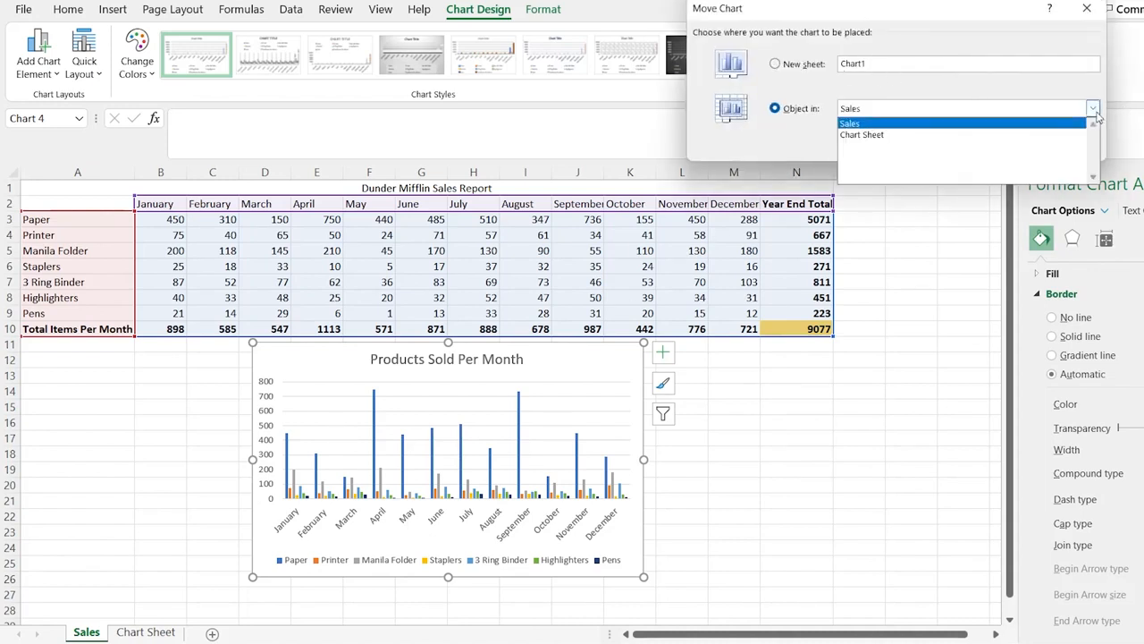
{"action": "left_click", "coordinate": [1034, 98]}
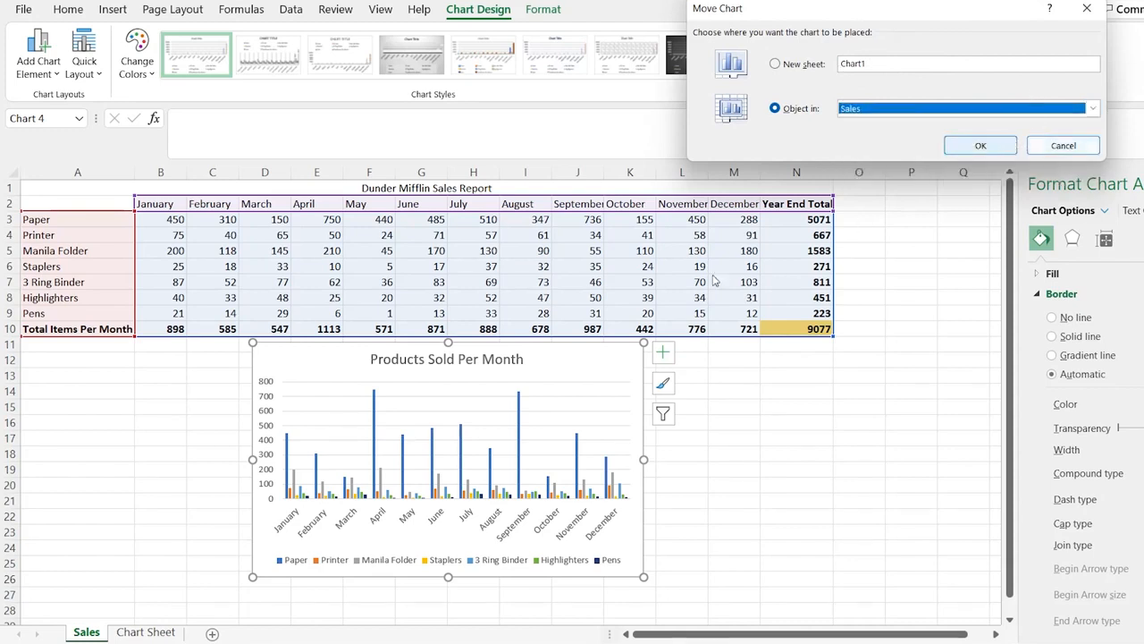
{"action": "left_click", "coordinate": [1063, 145]}
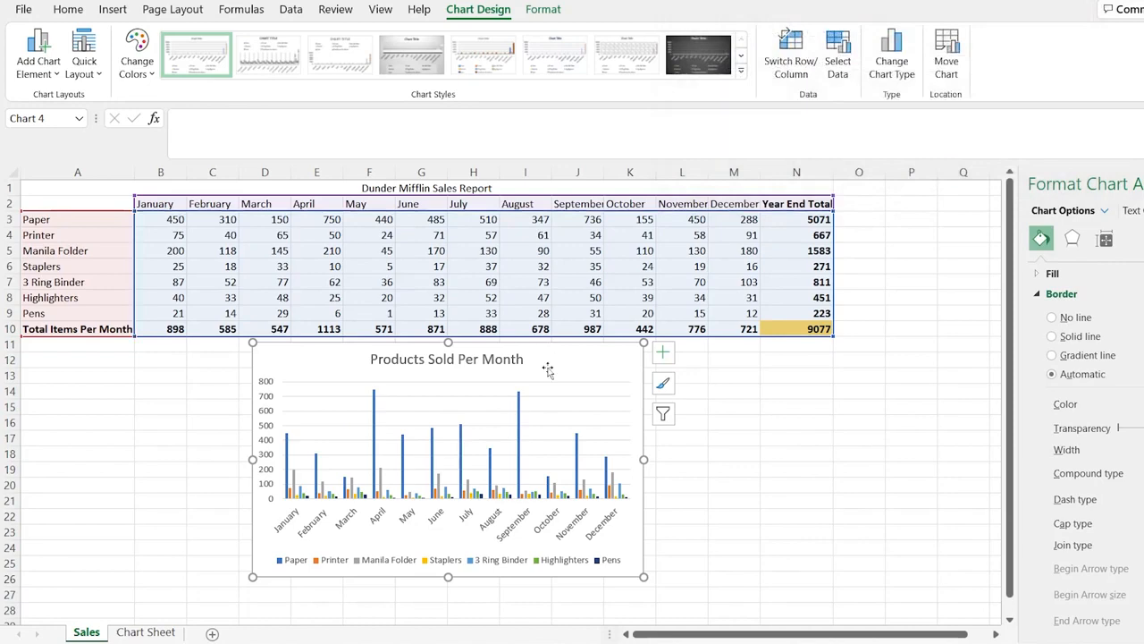
Paste a copy of the Products Sold Per Month chart into the Chart Sheet and position its upper corner at cell B2.
{"action": "left_click", "coordinate": [146, 632]}
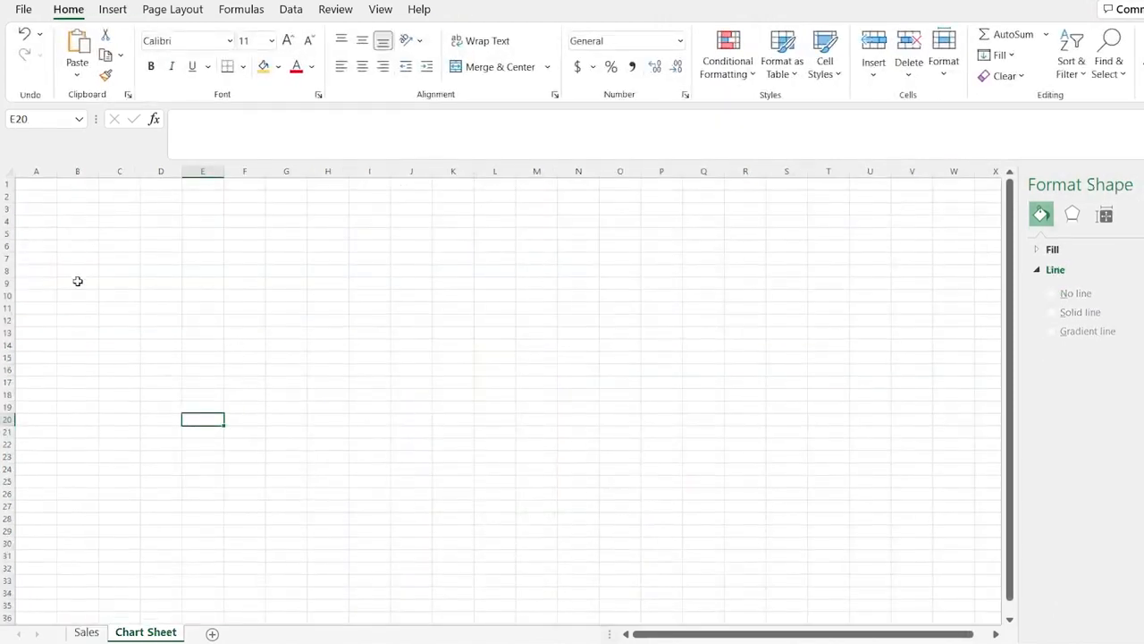
{"action": "left_click", "coordinate": [47, 182]}
{"action": "key", "text": "ctrl+v"}
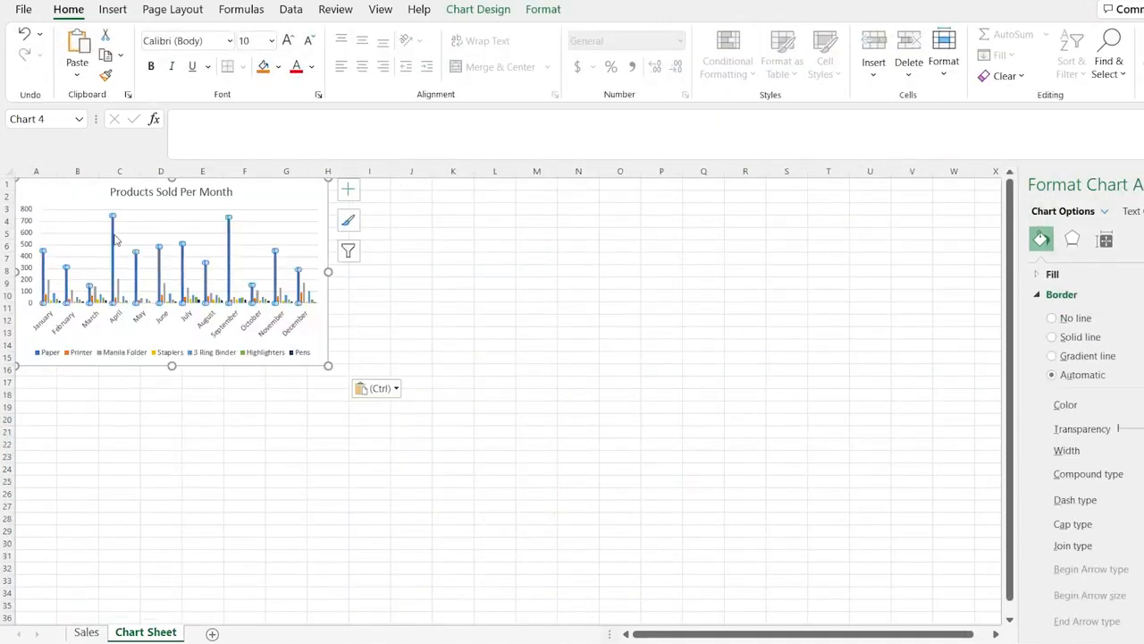
{"action": "left_click", "coordinate": [135, 253]}
{"action": "left_click_drag", "start_coordinate": [84, 197], "coordinate": [128, 209]}
{"action": "left_click", "coordinate": [128, 546]}
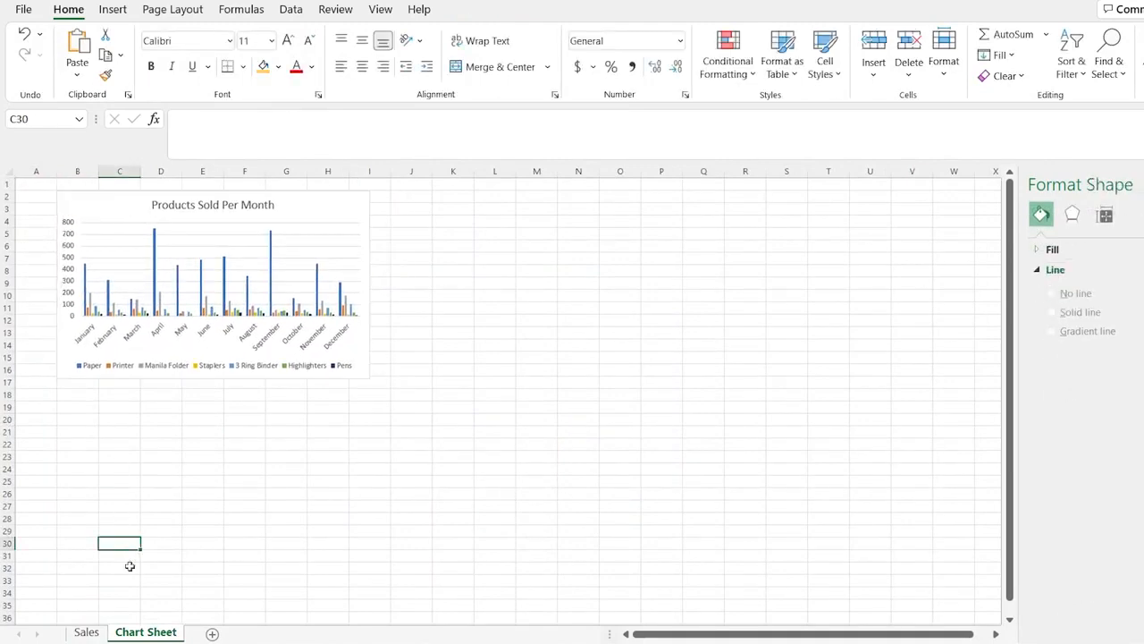
View the original chart on the Sales sheet, and examine the filter options of its copy on the Chart Sheet.
{"action": "left_click", "coordinate": [94, 632]}
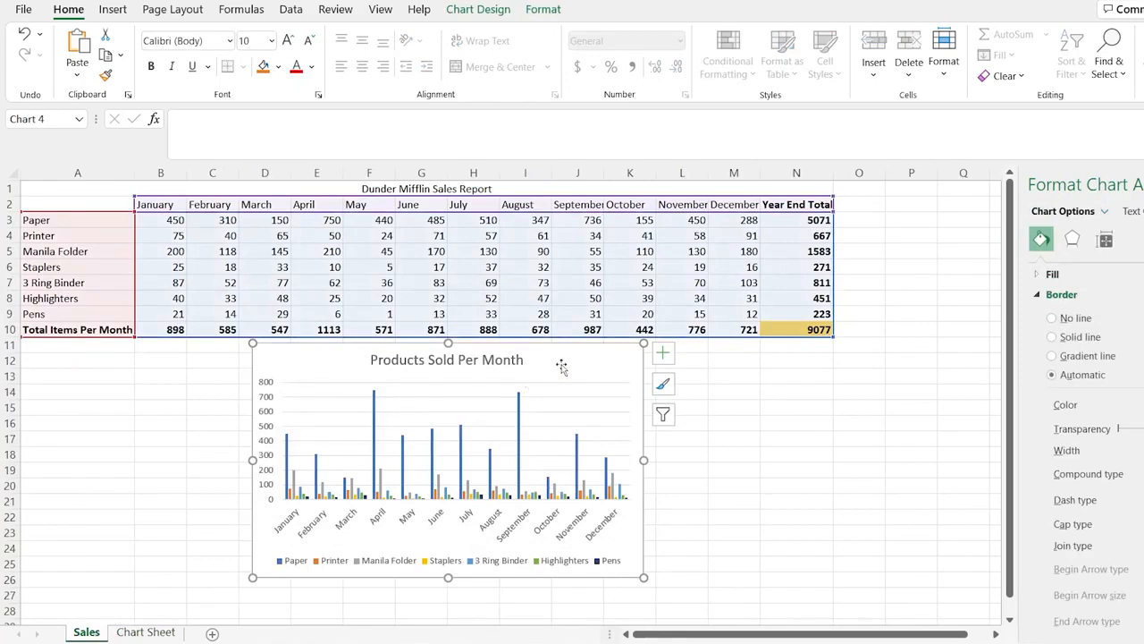
{"action": "left_click", "coordinate": [146, 632]}
{"action": "left_click", "coordinate": [294, 210]}
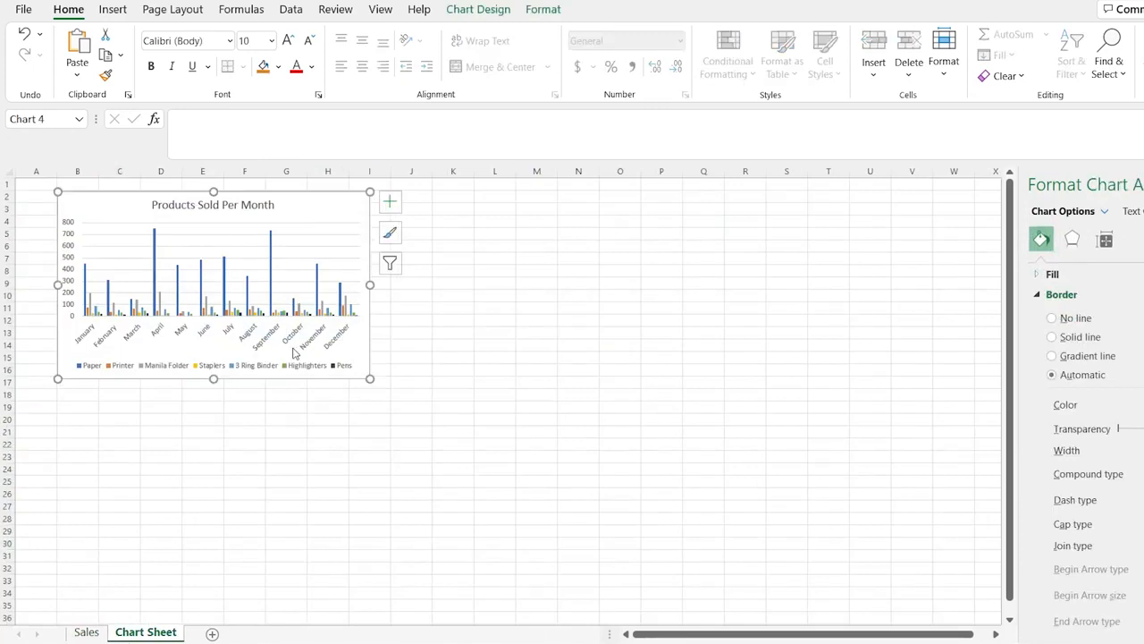
{"action": "left_click", "coordinate": [390, 262]}
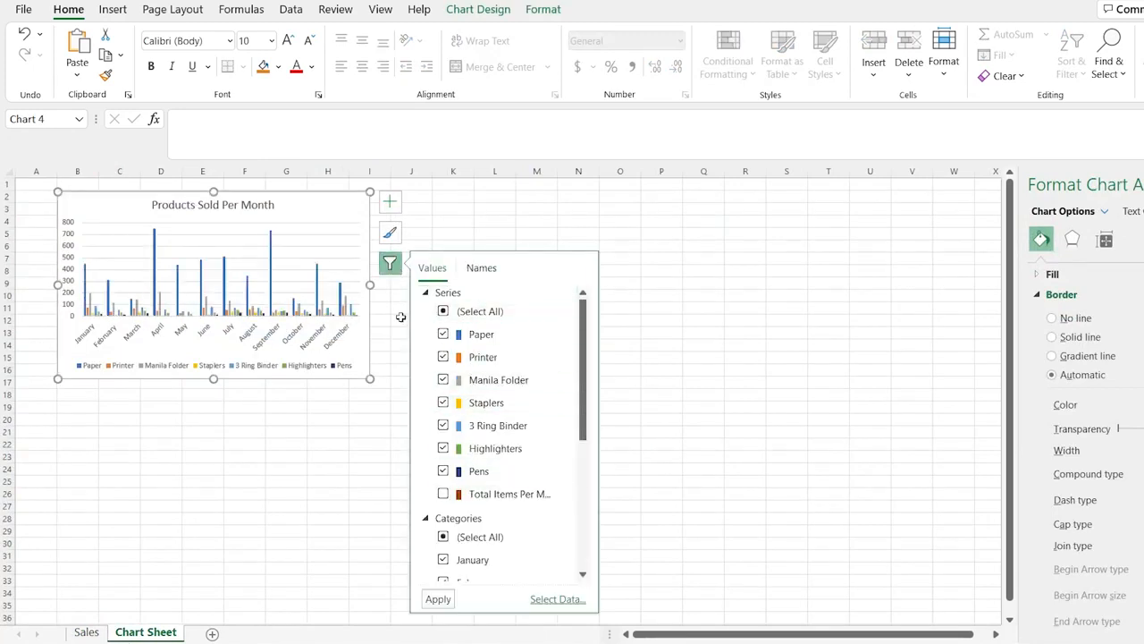
{"action": "left_click", "coordinate": [336, 417]}
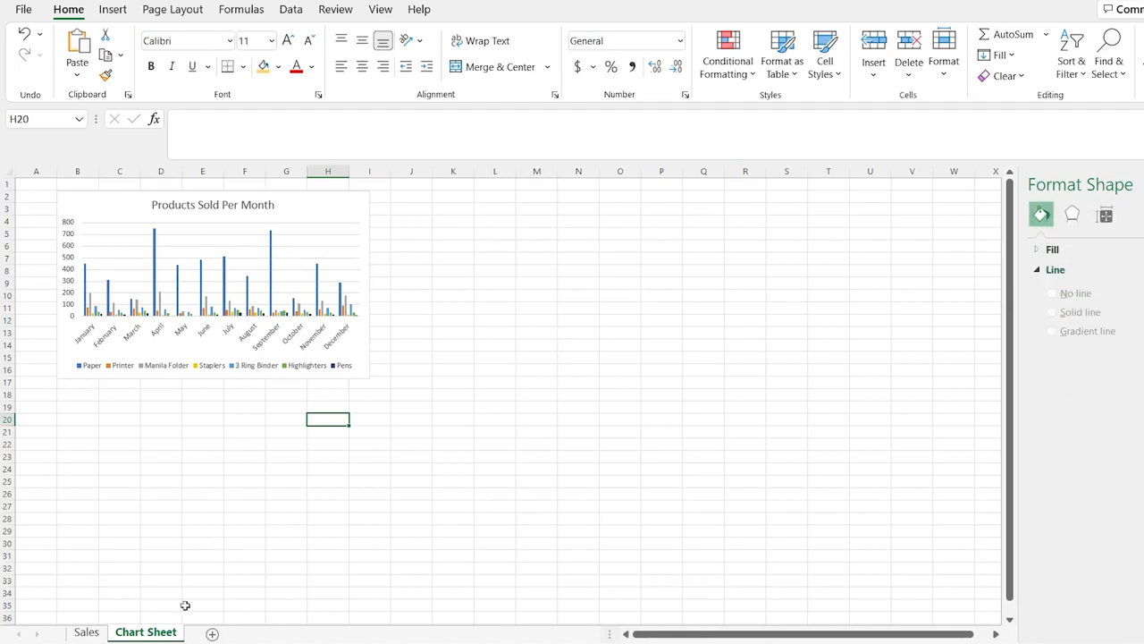
Open the chart type options for the Products Sold Per Month chart on the Sales sheet, keeping the chart in view.
{"action": "left_click", "coordinate": [90, 633]}
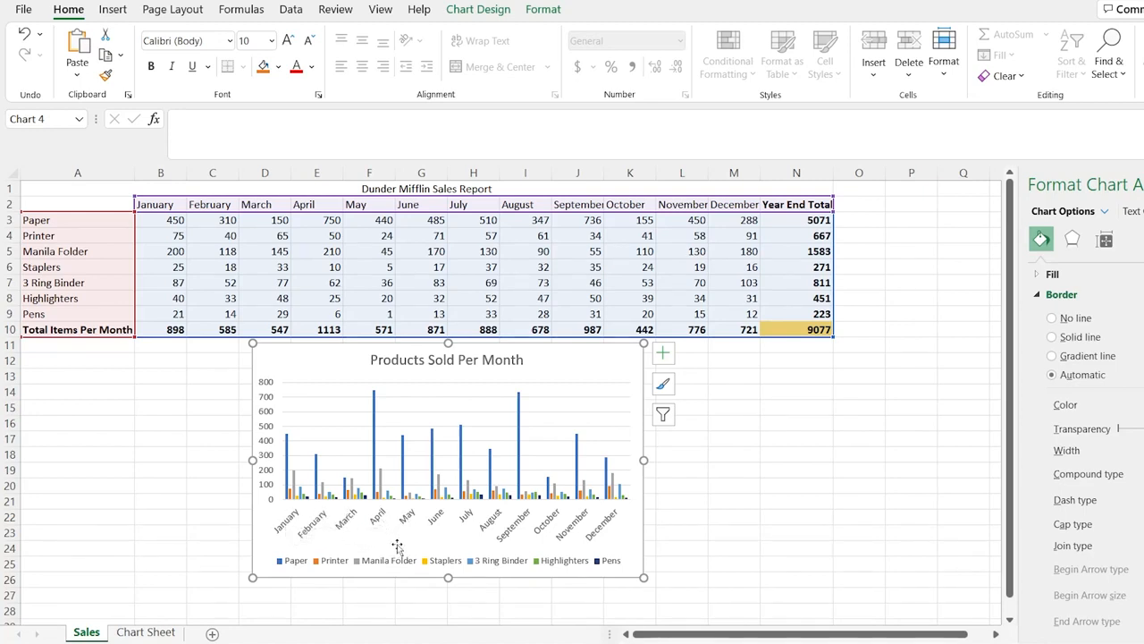
{"action": "mouse_move", "coordinate": [287, 456]}
{"action": "mouse_move", "coordinate": [402, 446]}
{"action": "left_click", "coordinate": [480, 14]}
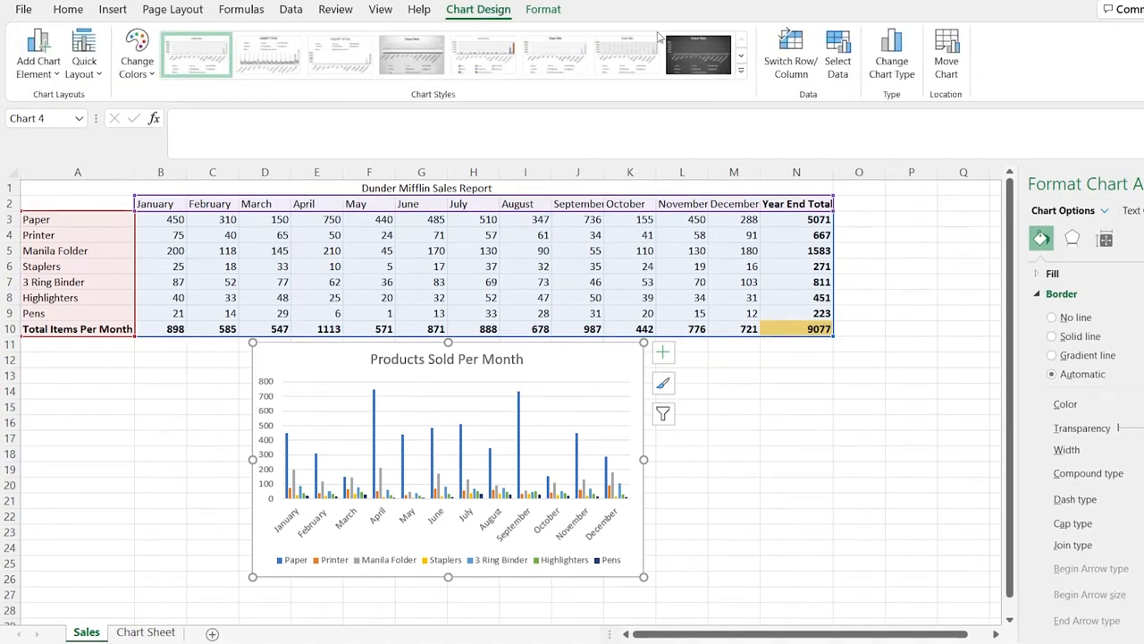
{"action": "left_click", "coordinate": [909, 81]}
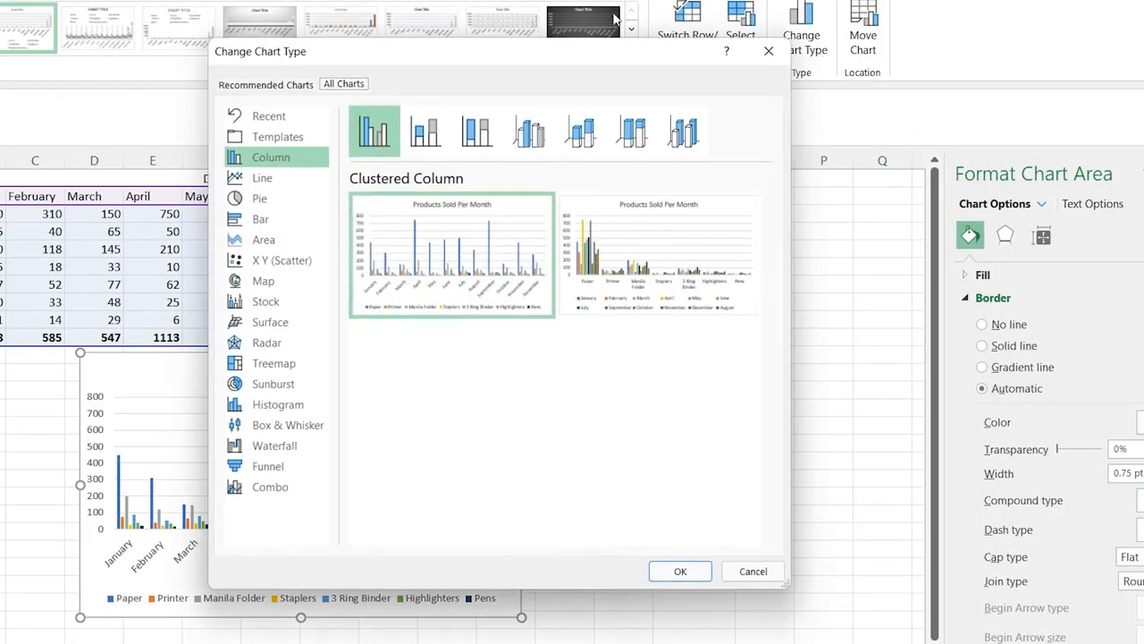
{"action": "left_click_drag", "start_coordinate": [592, 53], "coordinate": [904, 28]}
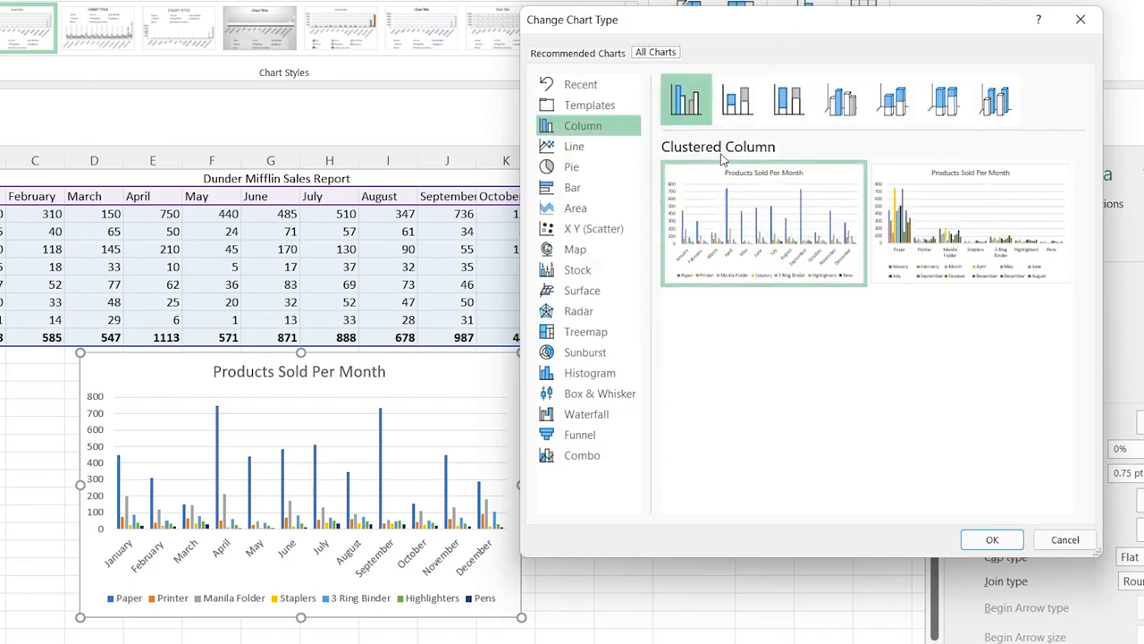
Preview the Stacked, 100% Stacked and 3-D Clustered Column variants for the chart.
{"action": "left_click", "coordinate": [742, 104]}
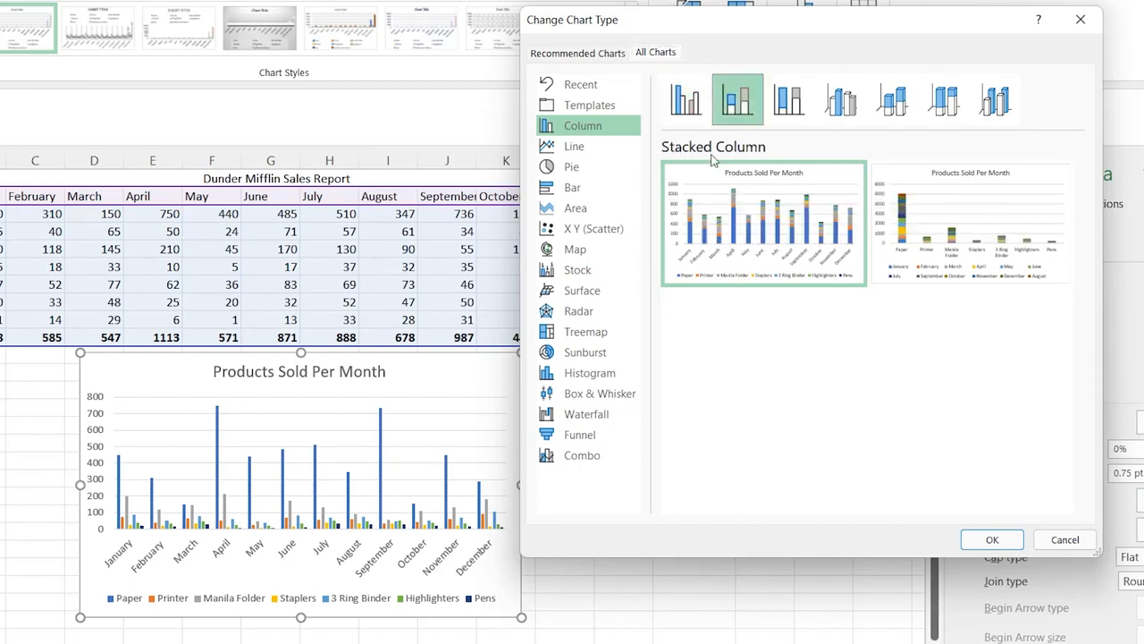
{"action": "mouse_move", "coordinate": [733, 234]}
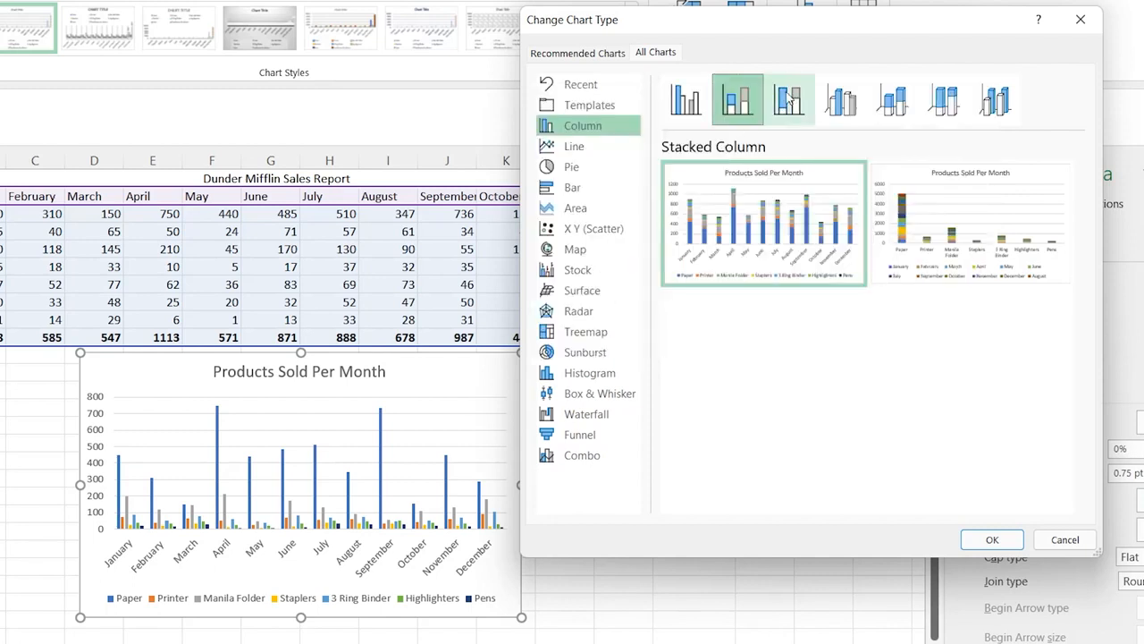
{"action": "left_click", "coordinate": [788, 101]}
{"action": "left_click", "coordinate": [849, 103]}
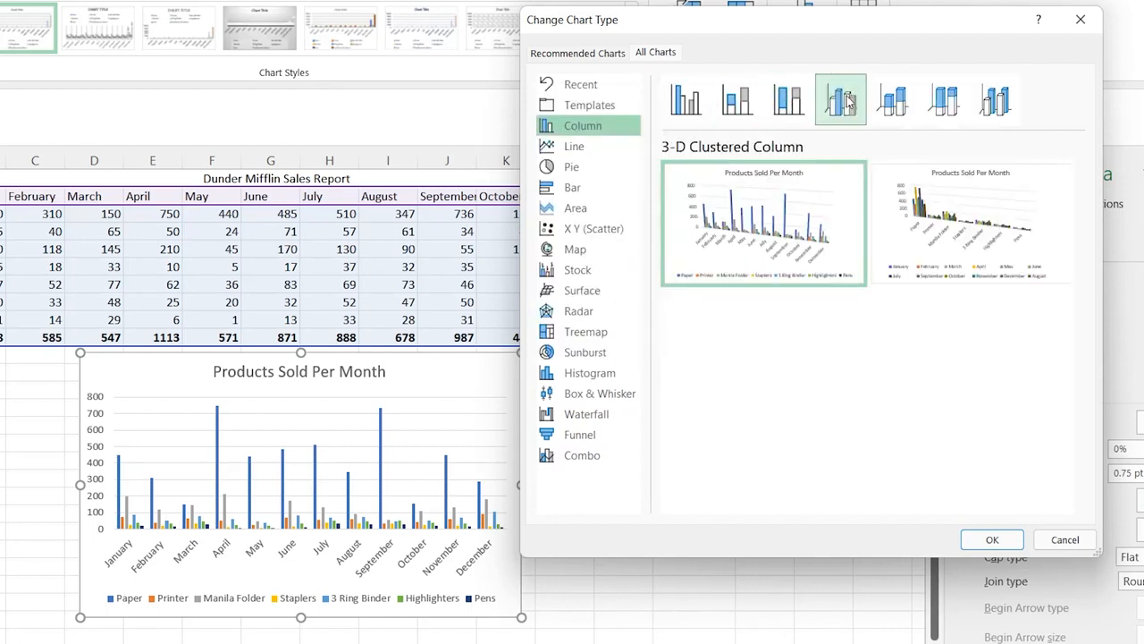
{"action": "mouse_move", "coordinate": [821, 196]}
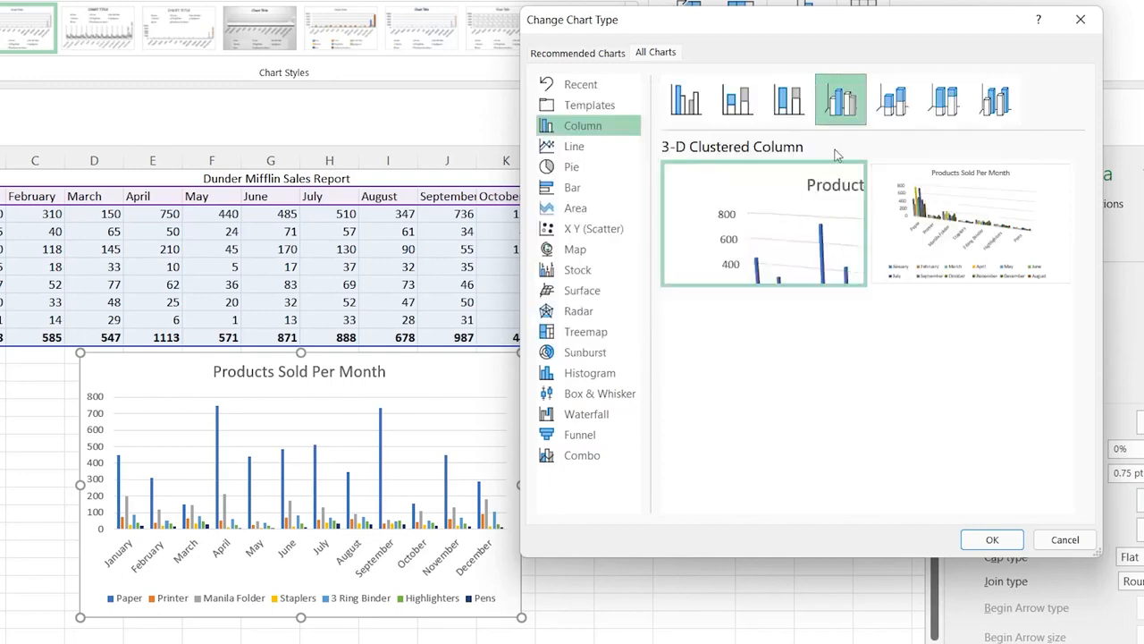
Change the chart to the 3-D Column type, with the months along the horizontal axis.
{"action": "left_click", "coordinate": [995, 99]}
{"action": "mouse_move", "coordinate": [777, 234]}
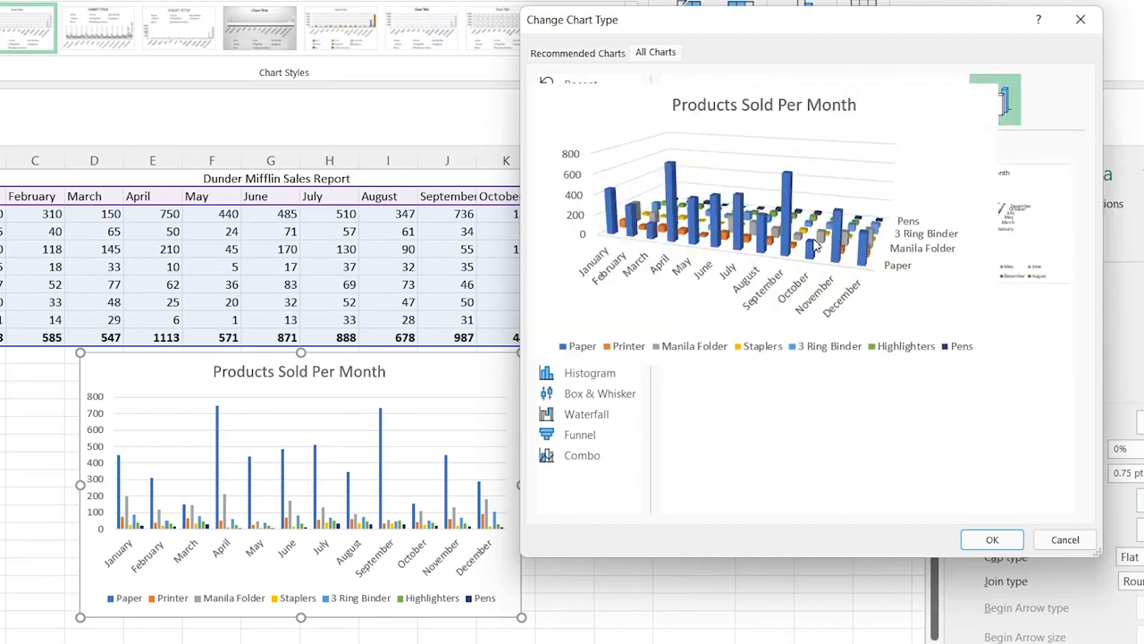
{"action": "left_click", "coordinate": [991, 538]}
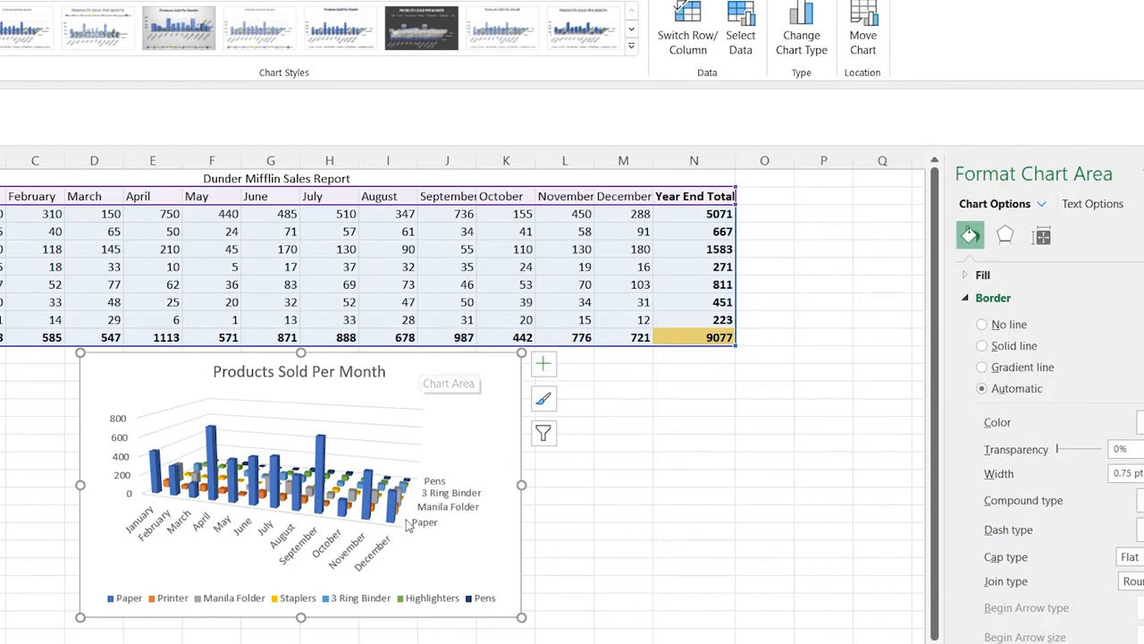
Paste a copy of the 3-D column chart into the Chart Sheet at cell J2.
{"action": "mouse_move", "coordinate": [349, 508]}
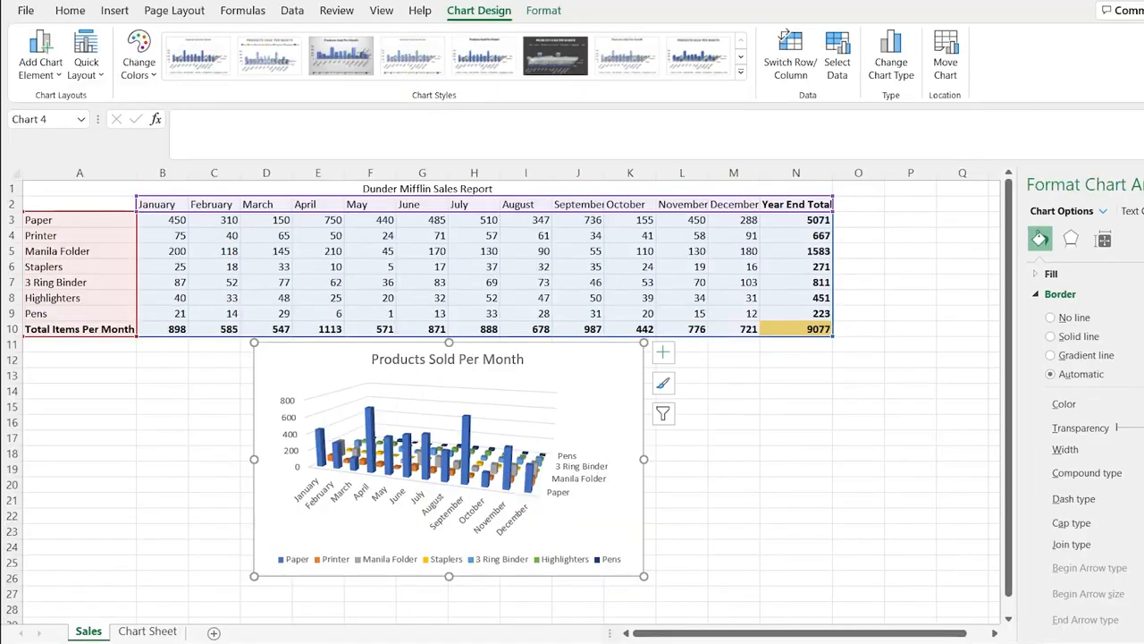
{"action": "left_click", "coordinate": [154, 632]}
{"action": "left_click", "coordinate": [401, 194]}
{"action": "key", "text": "ctrl+v"}
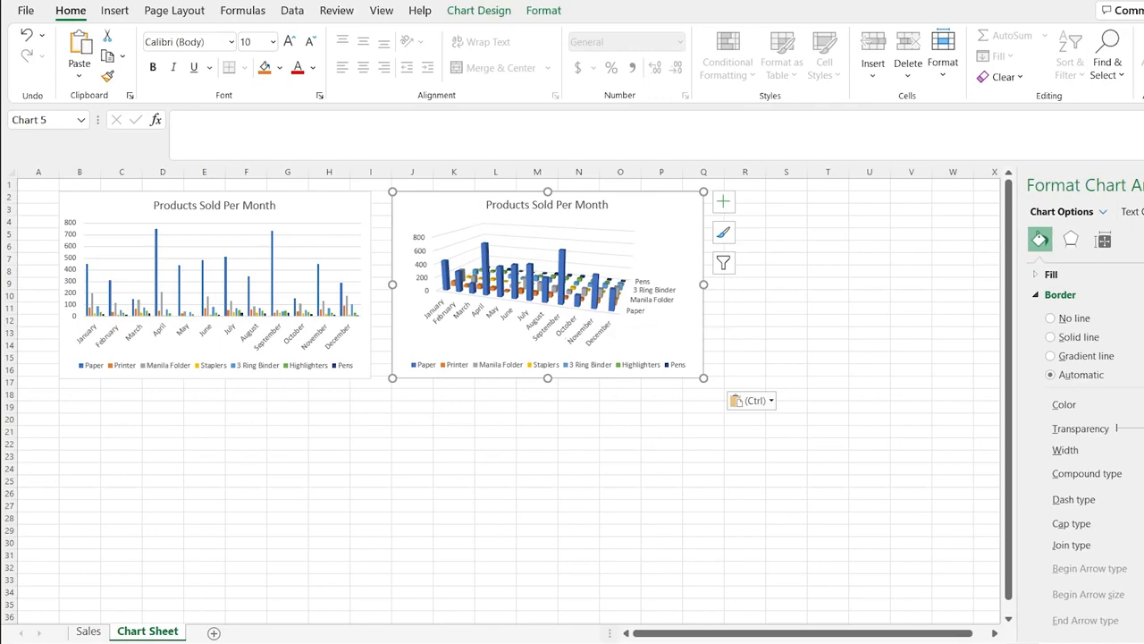
Open the chart type options for the Sales sheet chart and select the Line category.
{"action": "left_click", "coordinate": [91, 634]}
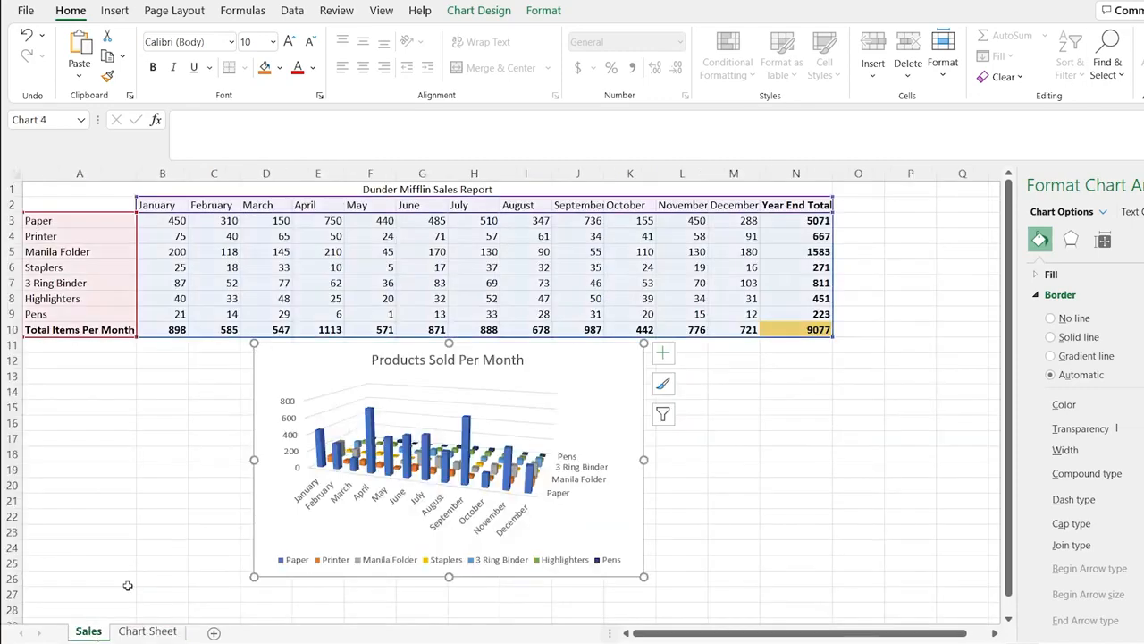
{"action": "left_click", "coordinate": [613, 384]}
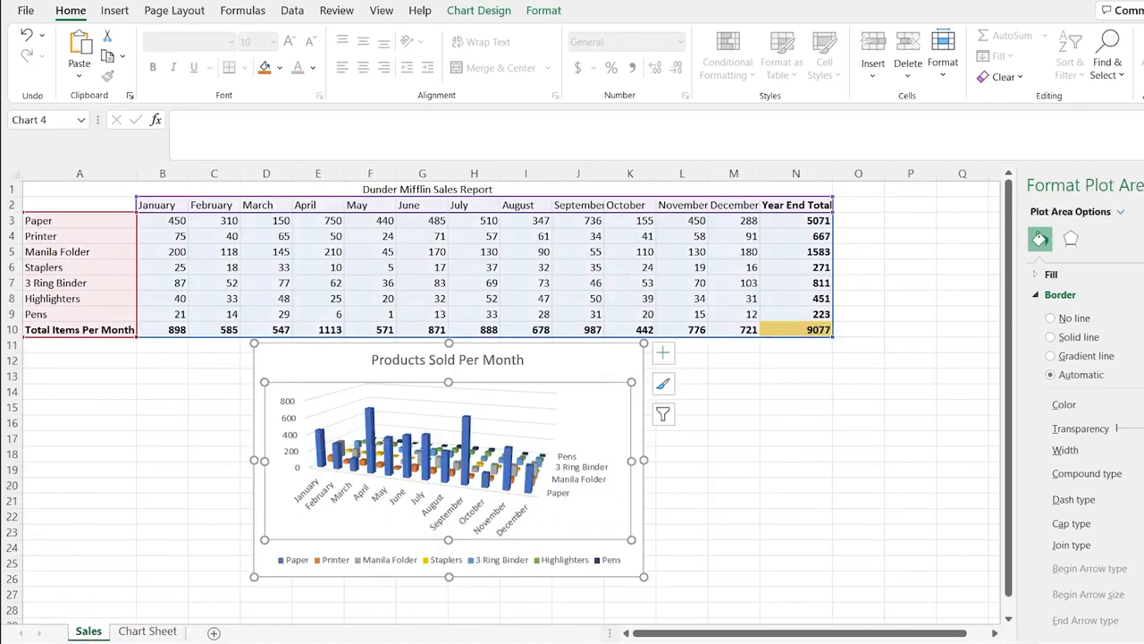
{"action": "left_click", "coordinate": [479, 11]}
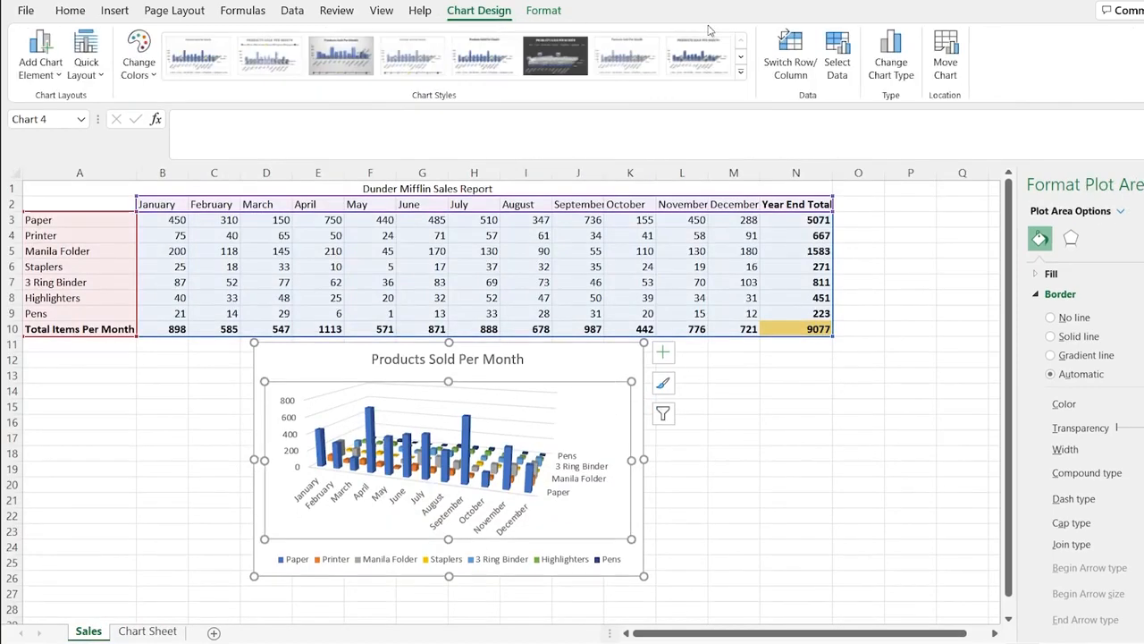
{"action": "left_click", "coordinate": [891, 58]}
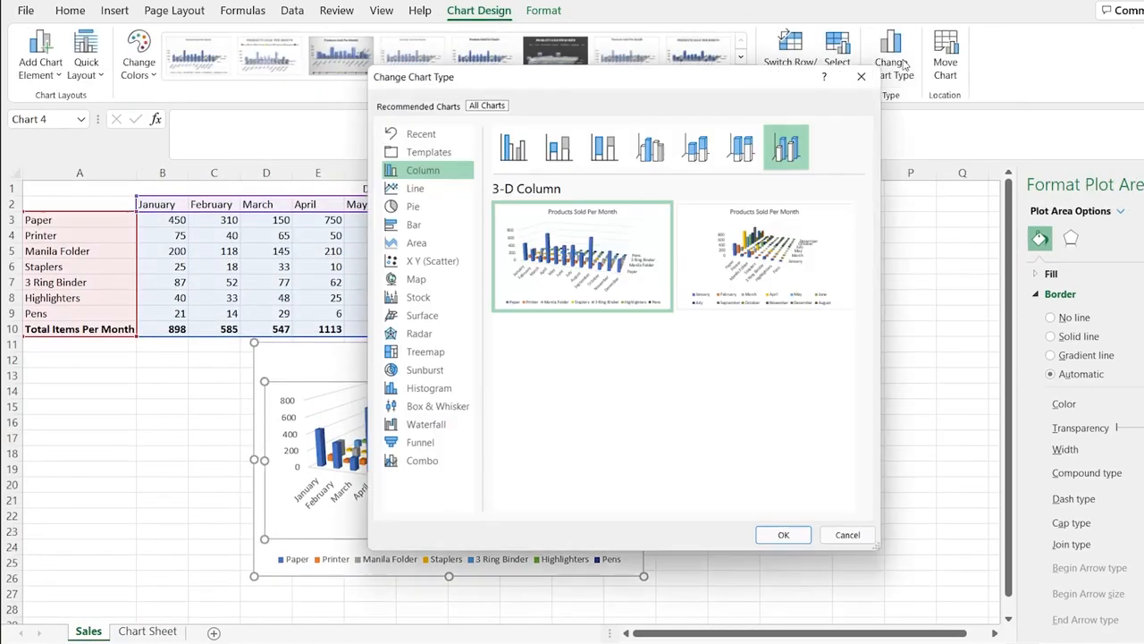
{"action": "left_click", "coordinate": [434, 191]}
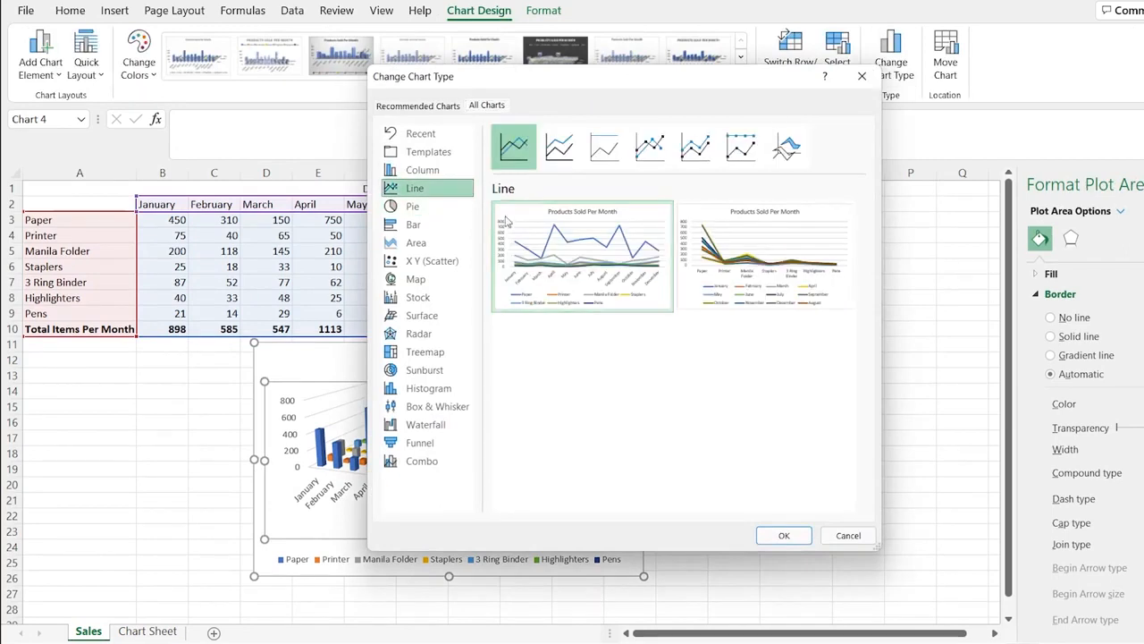
{"action": "mouse_move", "coordinate": [608, 214]}
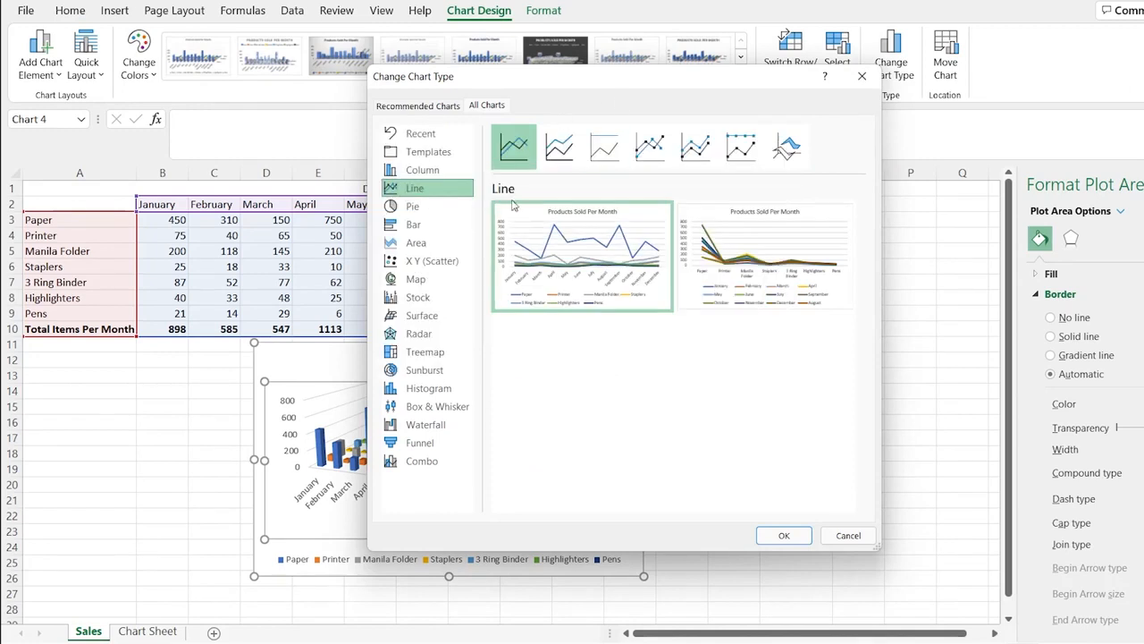
Preview the stacked, 100% stacked, marker and 3-D variants of the line chart.
{"action": "left_click", "coordinate": [562, 148]}
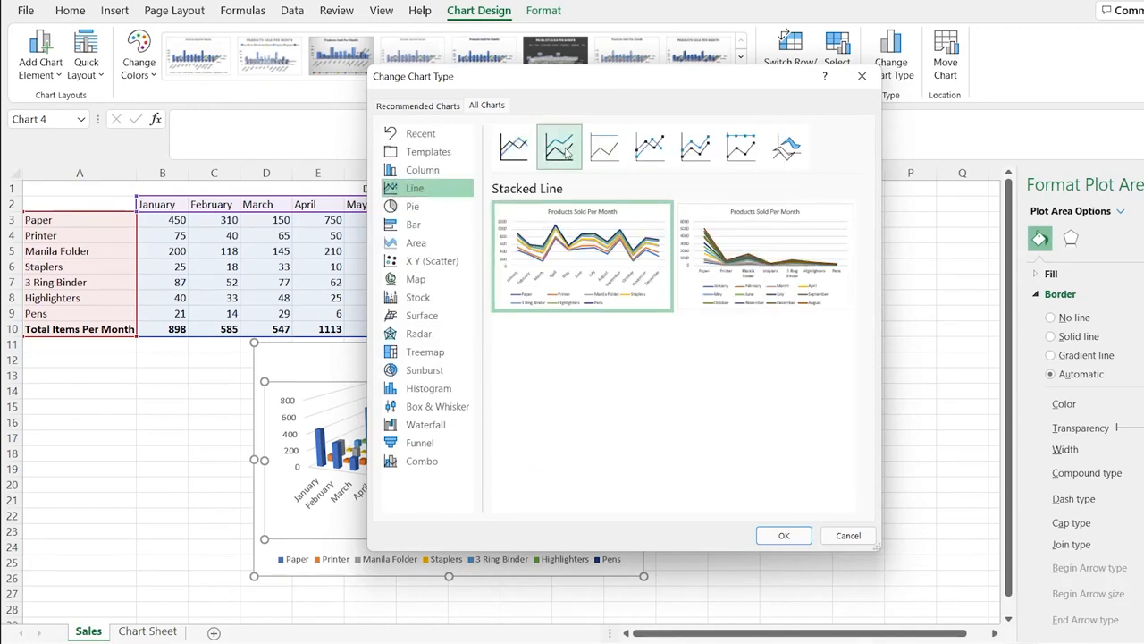
{"action": "left_click", "coordinate": [605, 148]}
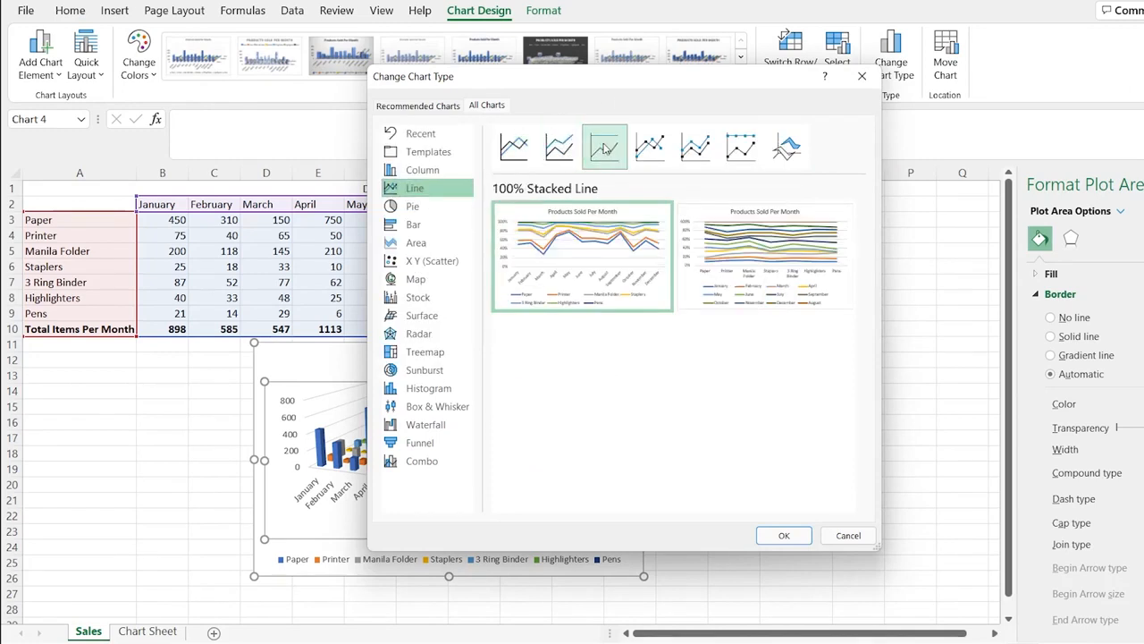
{"action": "left_click", "coordinate": [650, 149]}
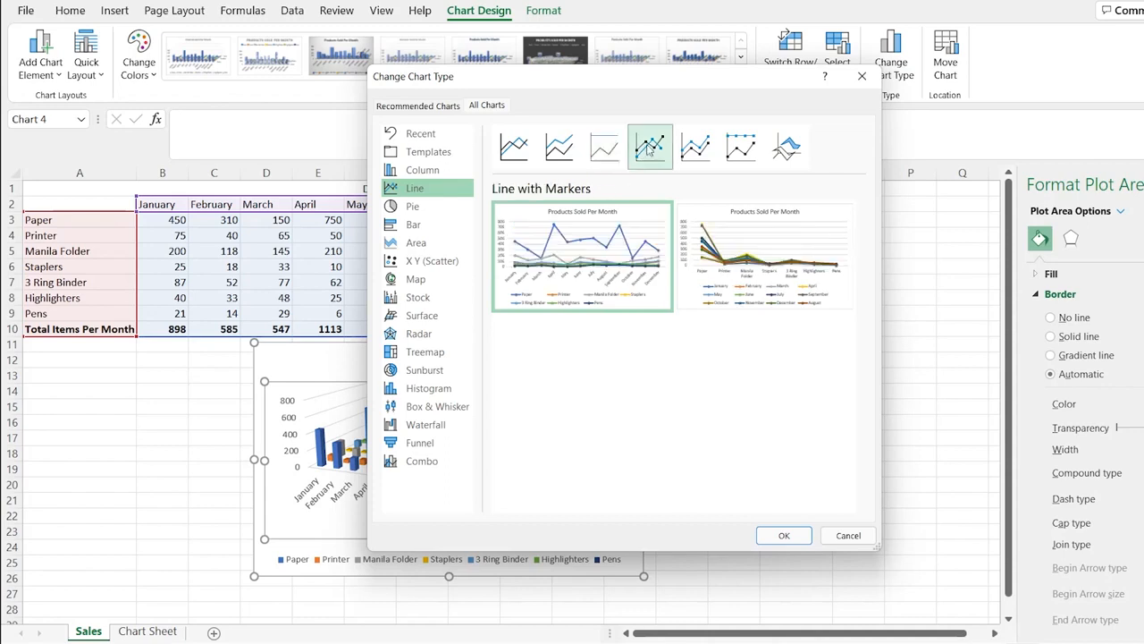
{"action": "left_click", "coordinate": [693, 148]}
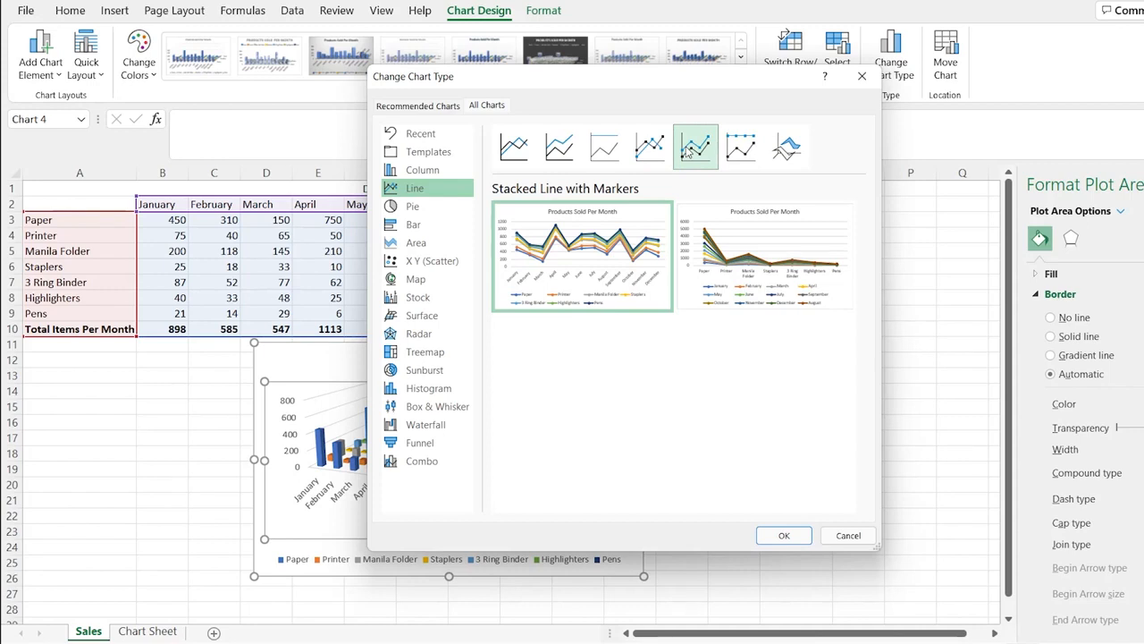
{"action": "left_click", "coordinate": [740, 148]}
{"action": "left_click", "coordinate": [785, 148]}
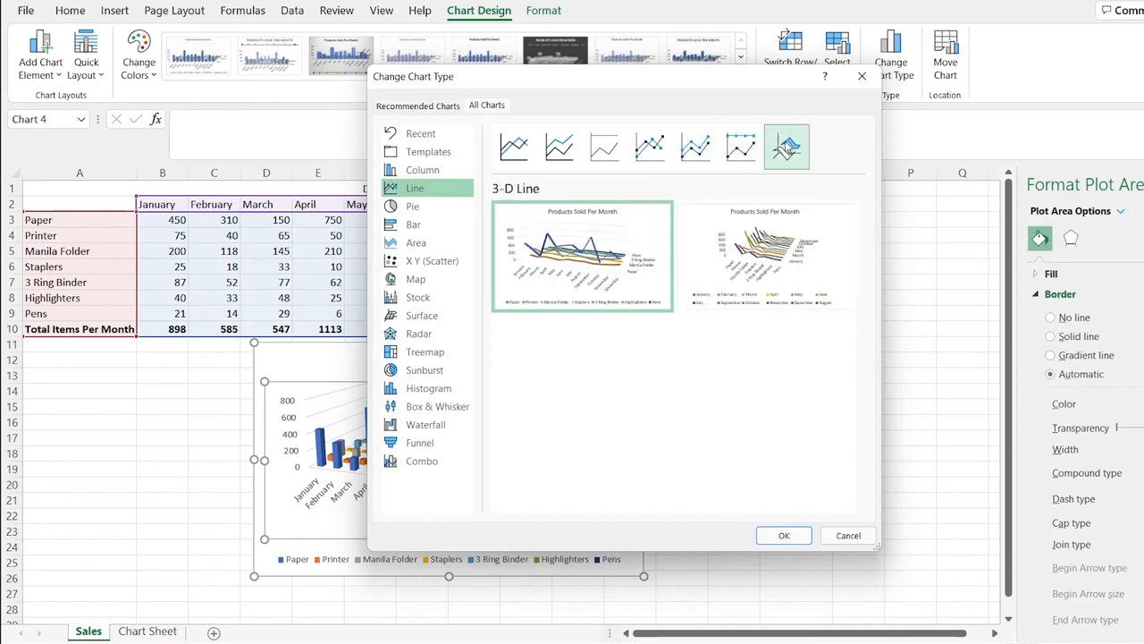
{"action": "mouse_move", "coordinate": [774, 249]}
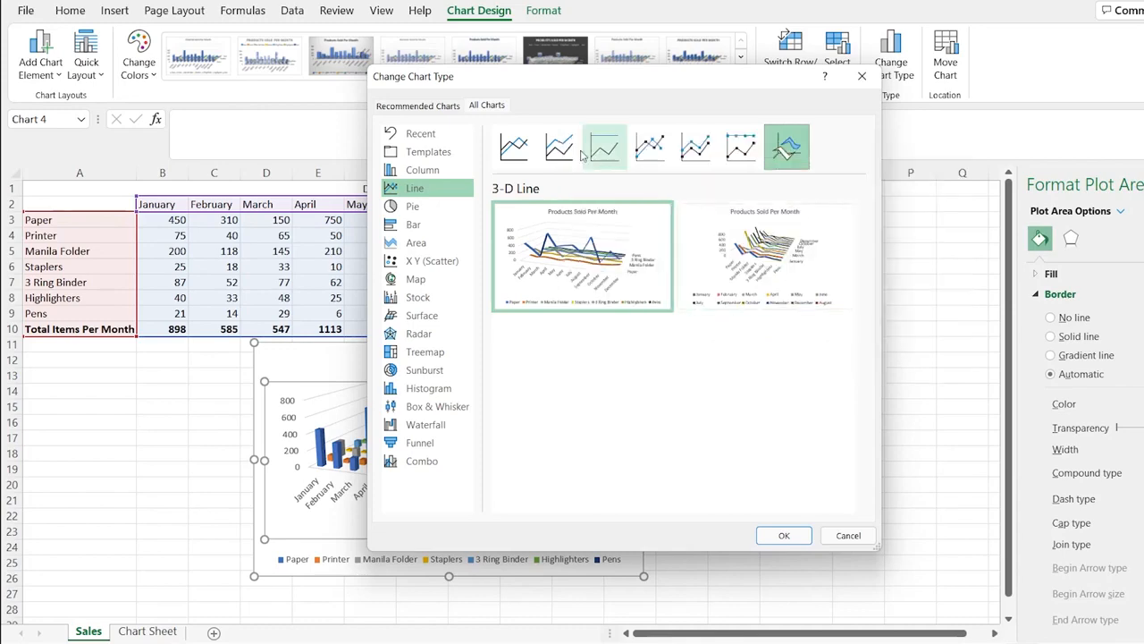
Change the chart to the basic Line type, with the months along the horizontal axis.
{"action": "left_click", "coordinate": [515, 145]}
{"action": "mouse_move", "coordinate": [631, 294]}
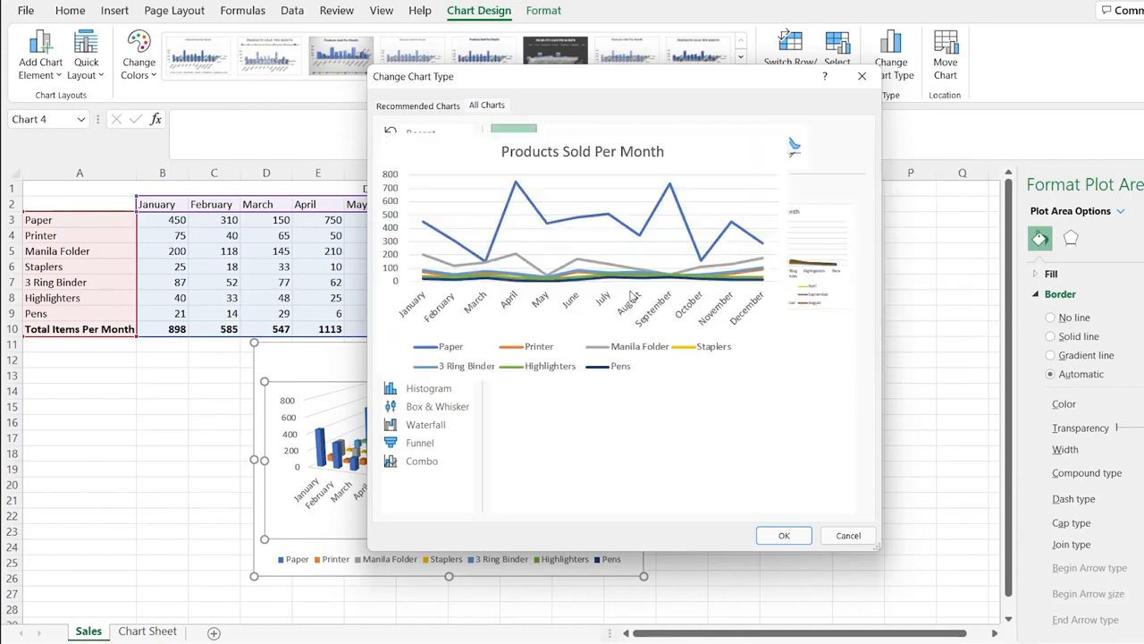
{"action": "left_click", "coordinate": [789, 534]}
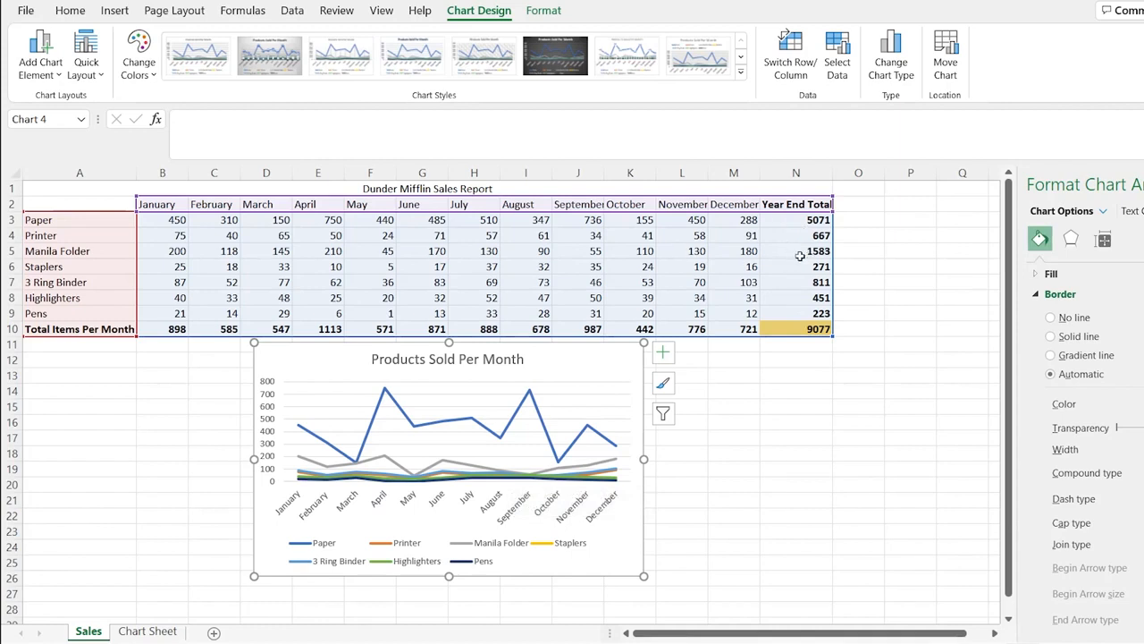
Filter the Printer, Staplers, Highlighters and Pens series out of the line chart.
{"action": "left_click", "coordinate": [604, 405]}
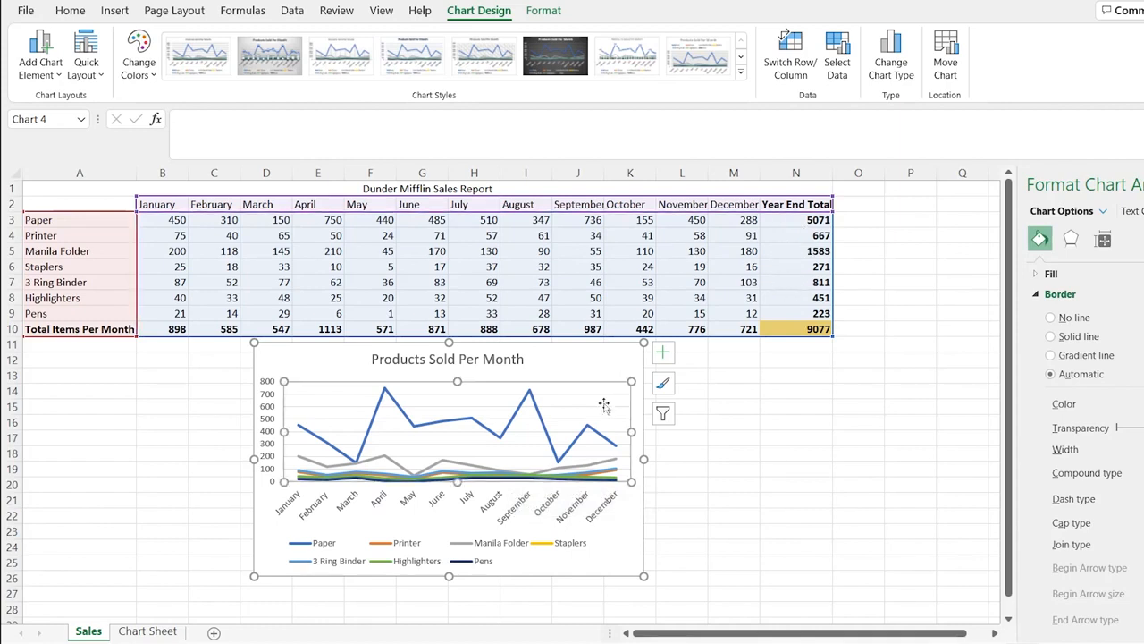
{"action": "left_click", "coordinate": [633, 373]}
{"action": "left_click", "coordinate": [663, 412]}
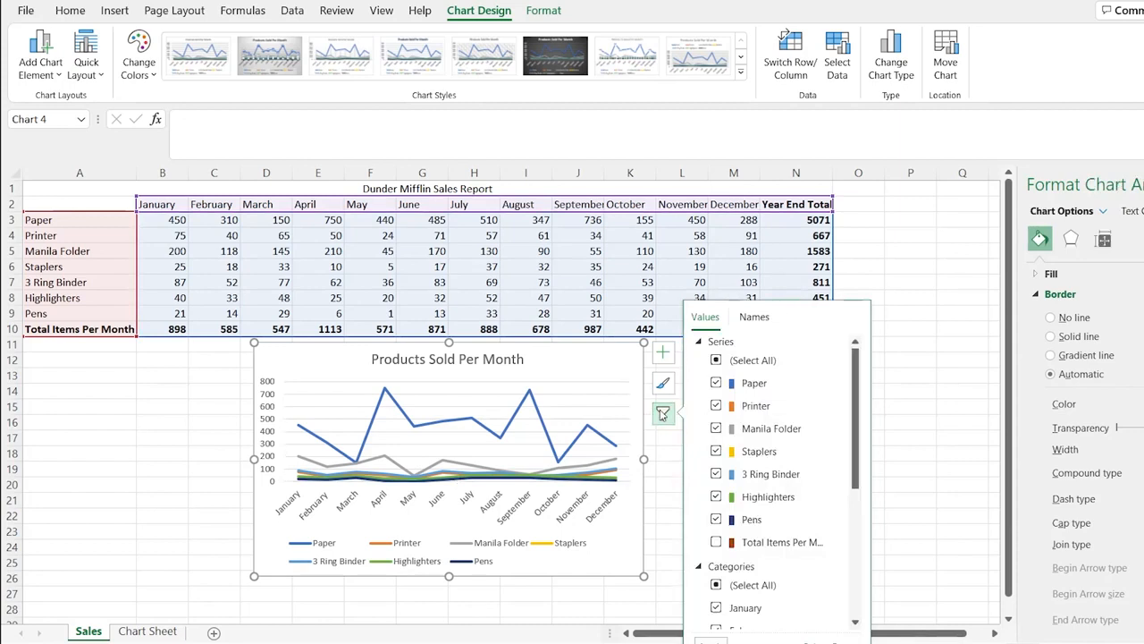
{"action": "left_click", "coordinate": [716, 406]}
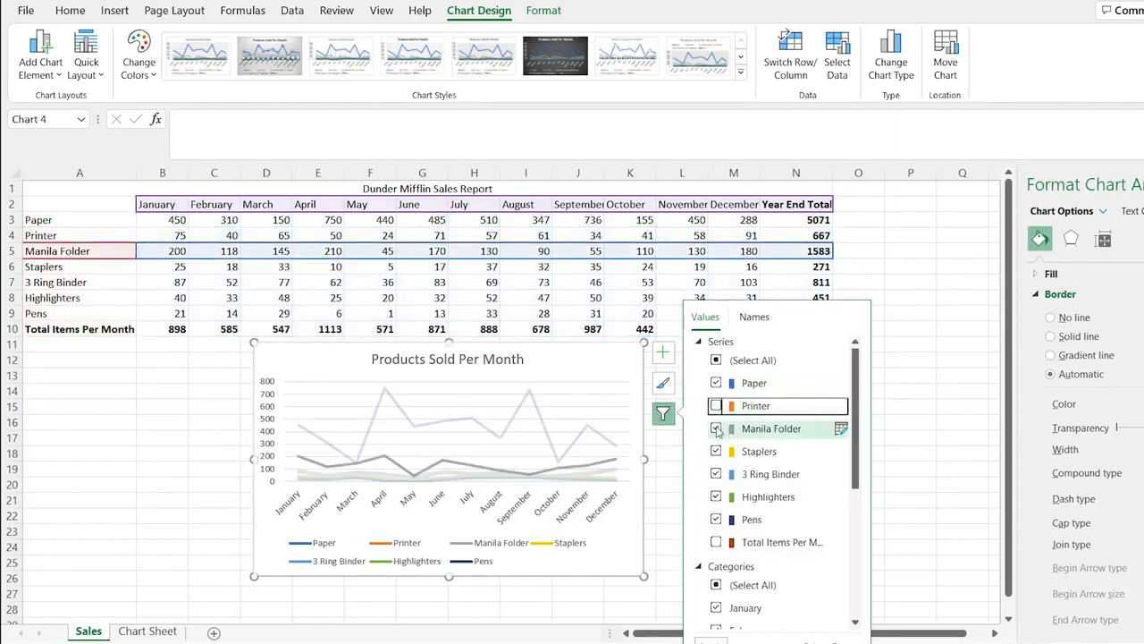
{"action": "left_click", "coordinate": [716, 451]}
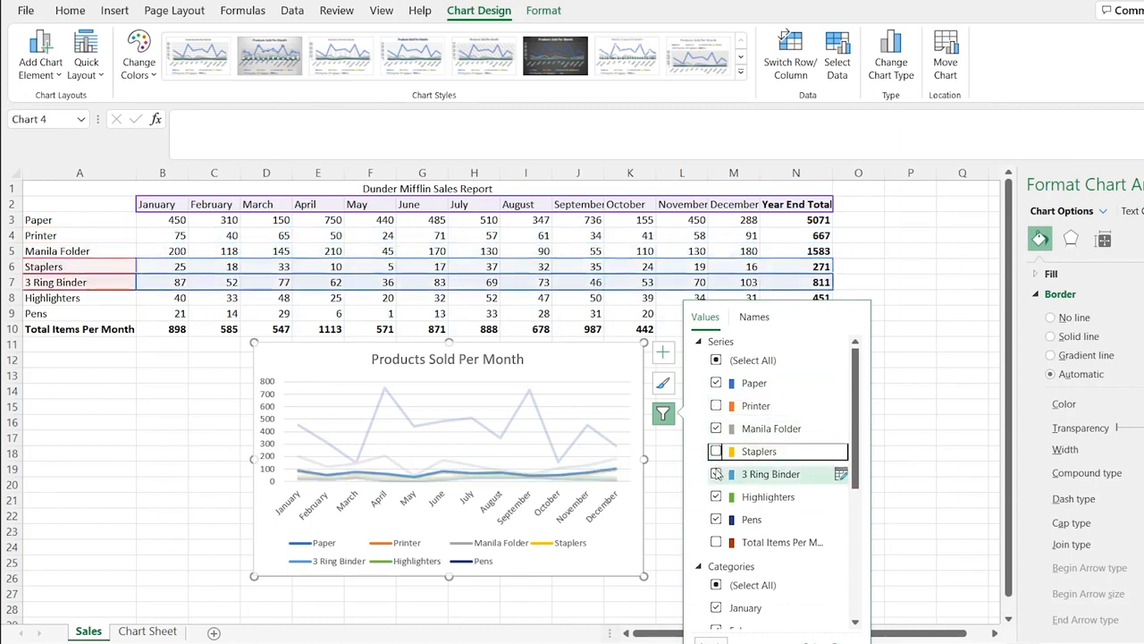
{"action": "left_click", "coordinate": [716, 497]}
{"action": "left_click", "coordinate": [716, 520]}
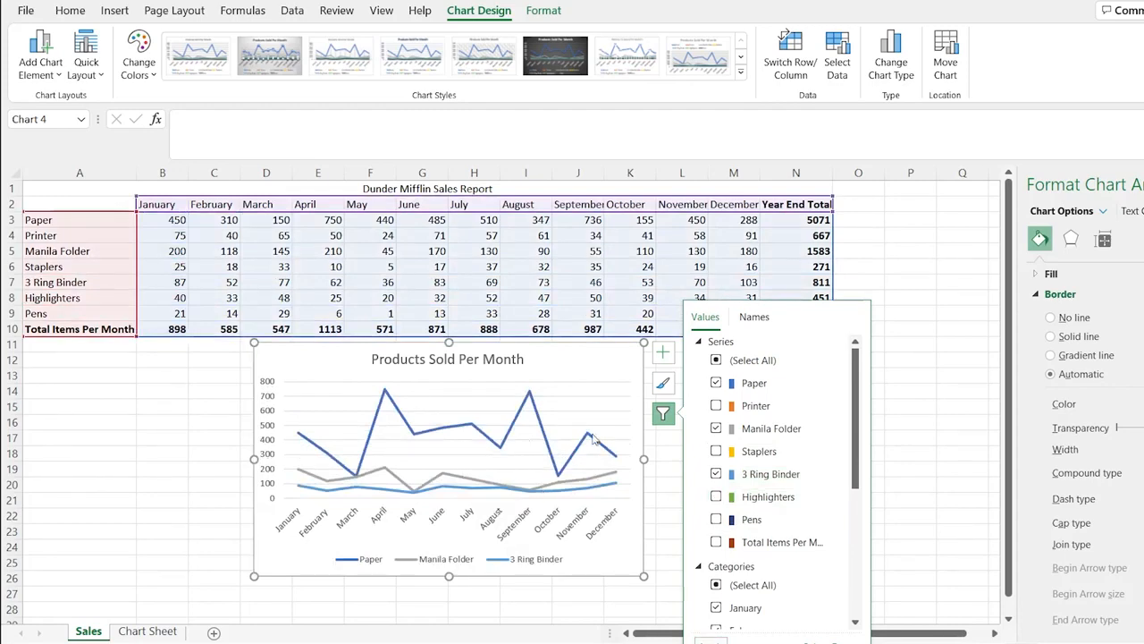
Paste a copy of the filtered line chart into the Chart Sheet at cell B18 and return to the Sales sheet.
{"action": "left_click", "coordinate": [577, 364]}
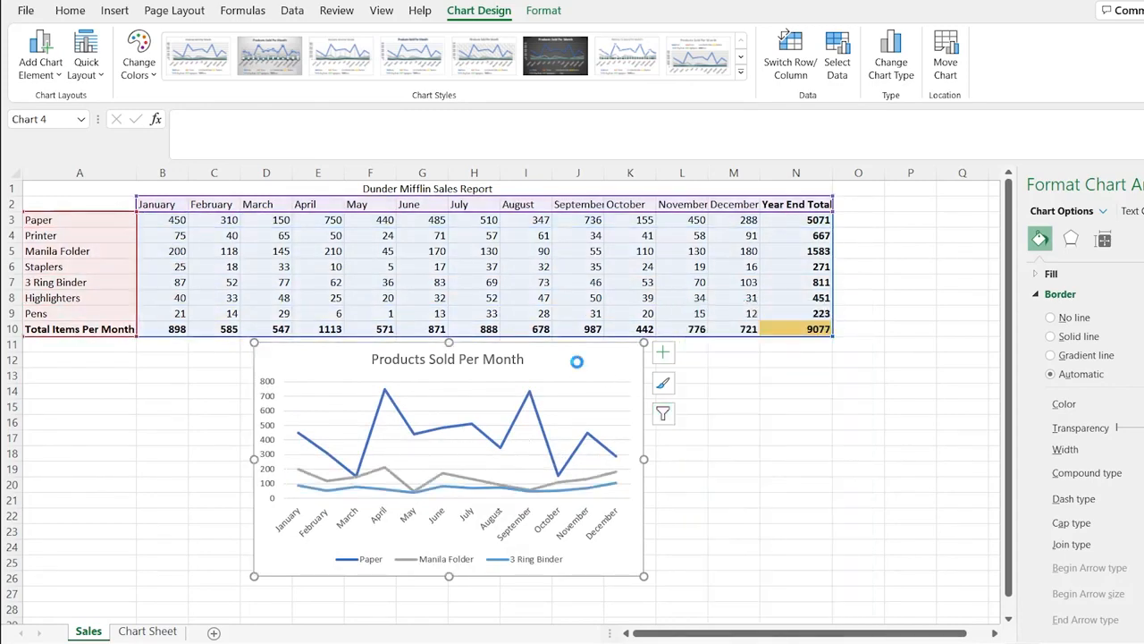
{"action": "left_click", "coordinate": [148, 631]}
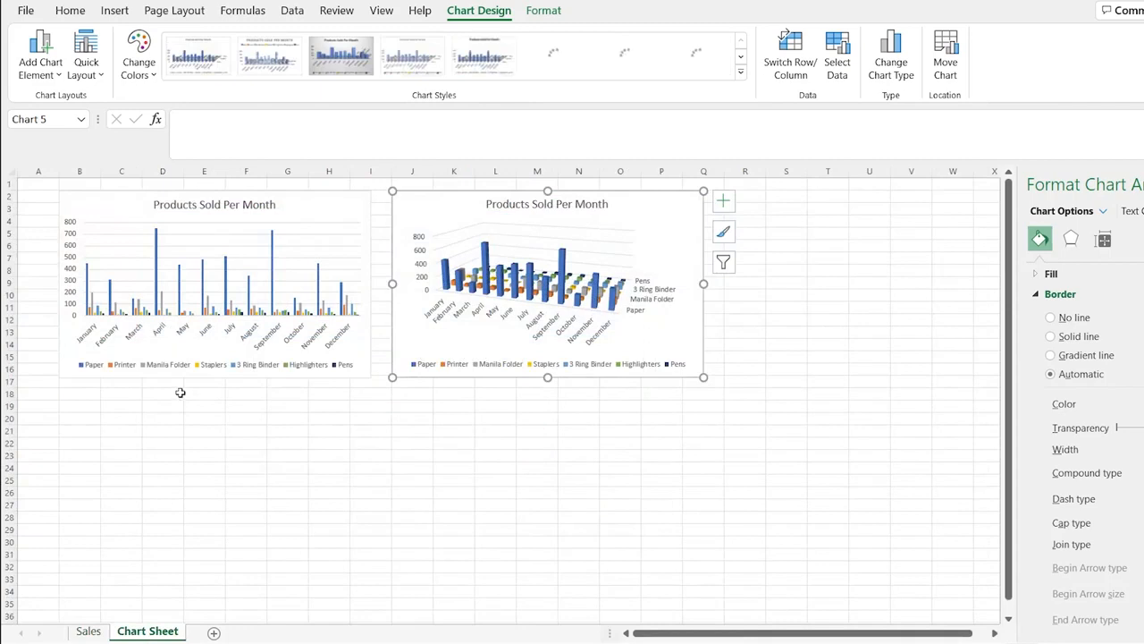
{"action": "left_click", "coordinate": [80, 393]}
{"action": "key", "text": "ctrl+v"}
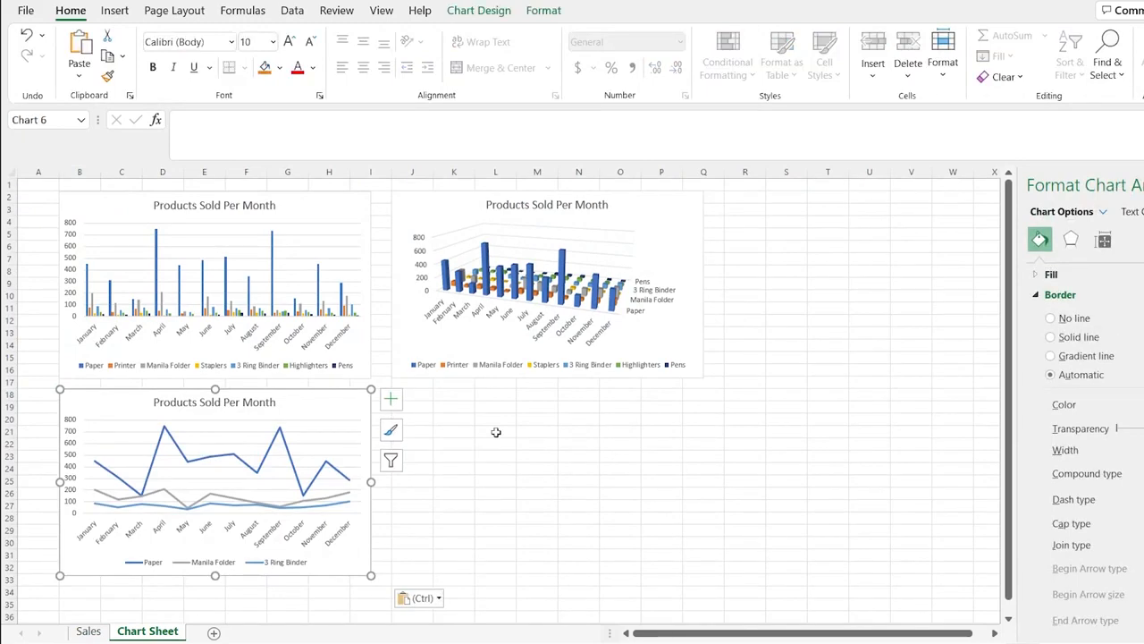
{"action": "left_click", "coordinate": [88, 632]}
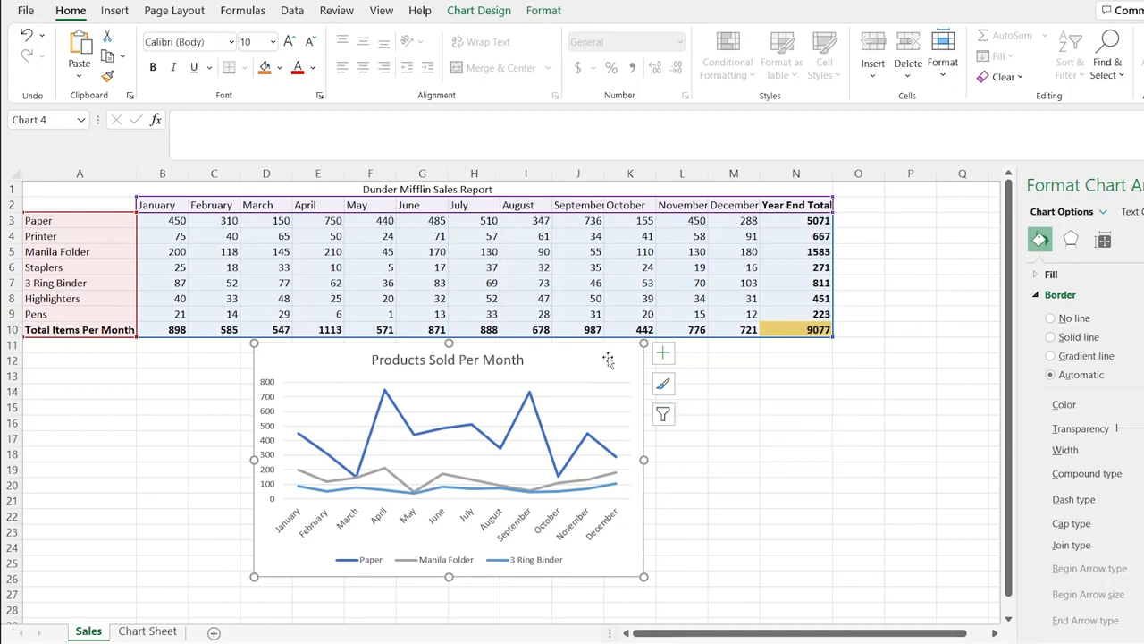
Recolor the line chart with the orange monochromatic palette.
{"action": "left_click", "coordinate": [664, 384]}
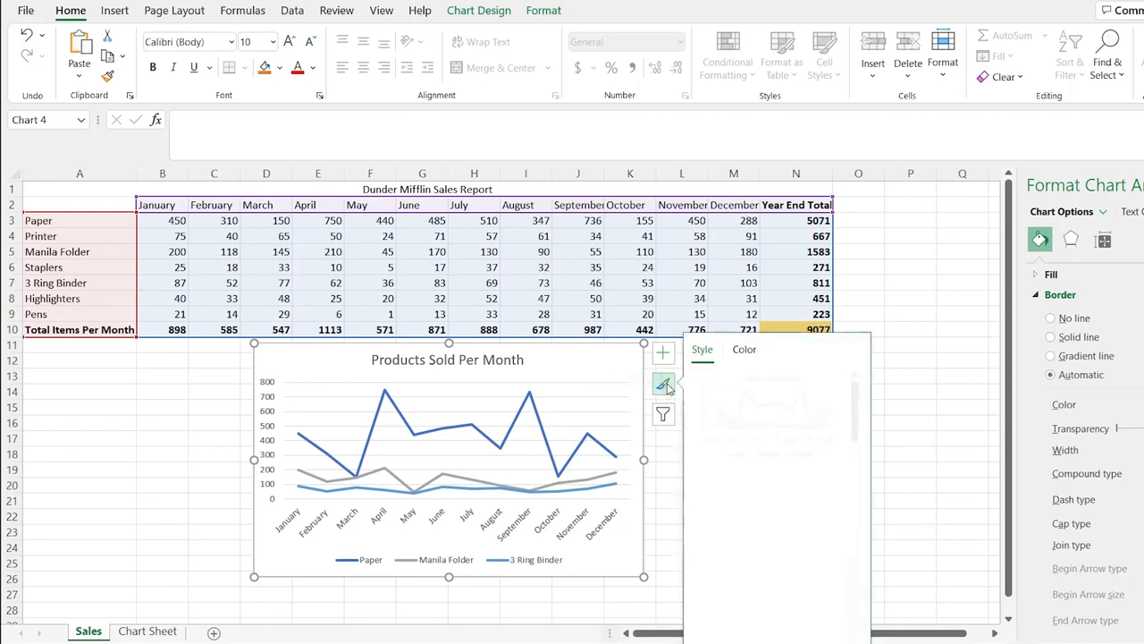
{"action": "left_click", "coordinate": [745, 353]}
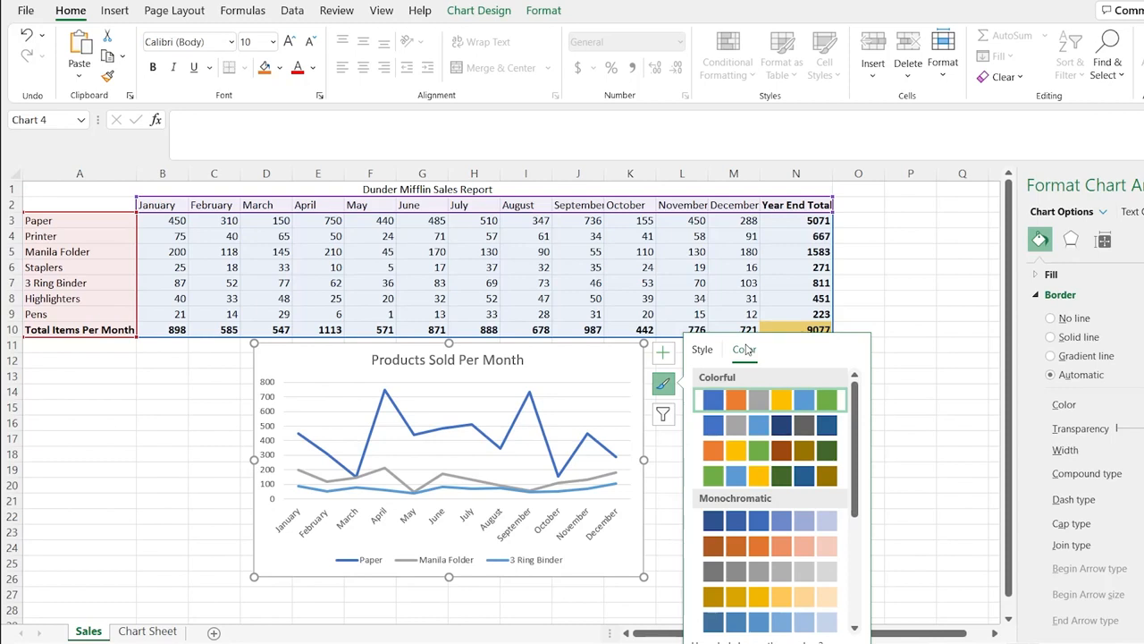
{"action": "left_click", "coordinate": [767, 552]}
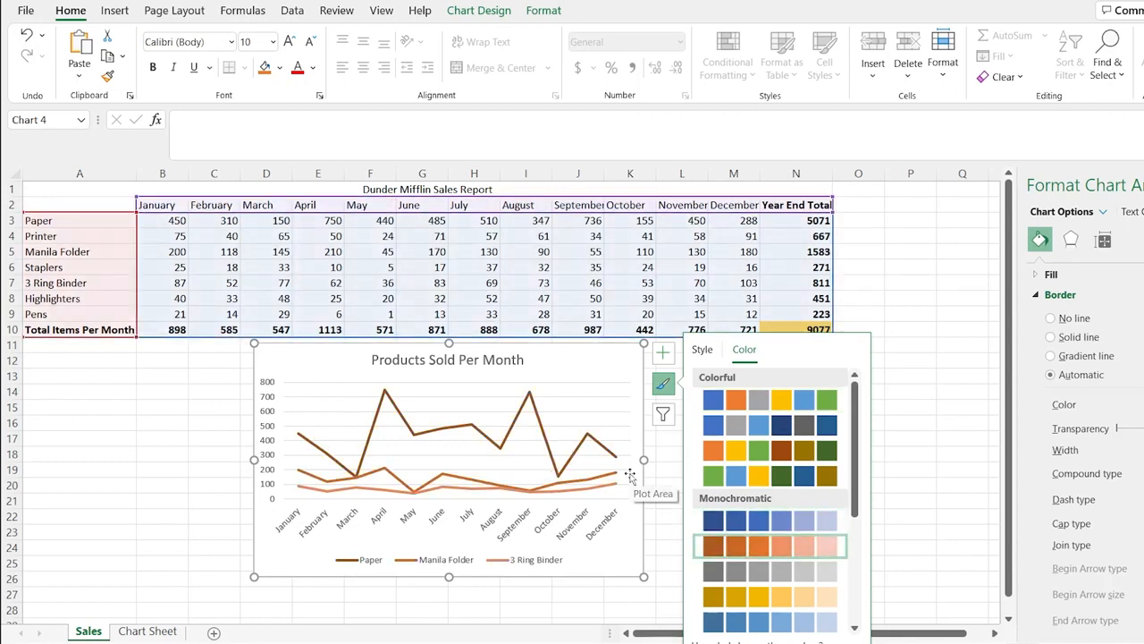
Restore the Printer, Staplers, Highlighters, Pens and Total Items Per Month series in the line chart.
{"action": "left_click", "coordinate": [663, 413]}
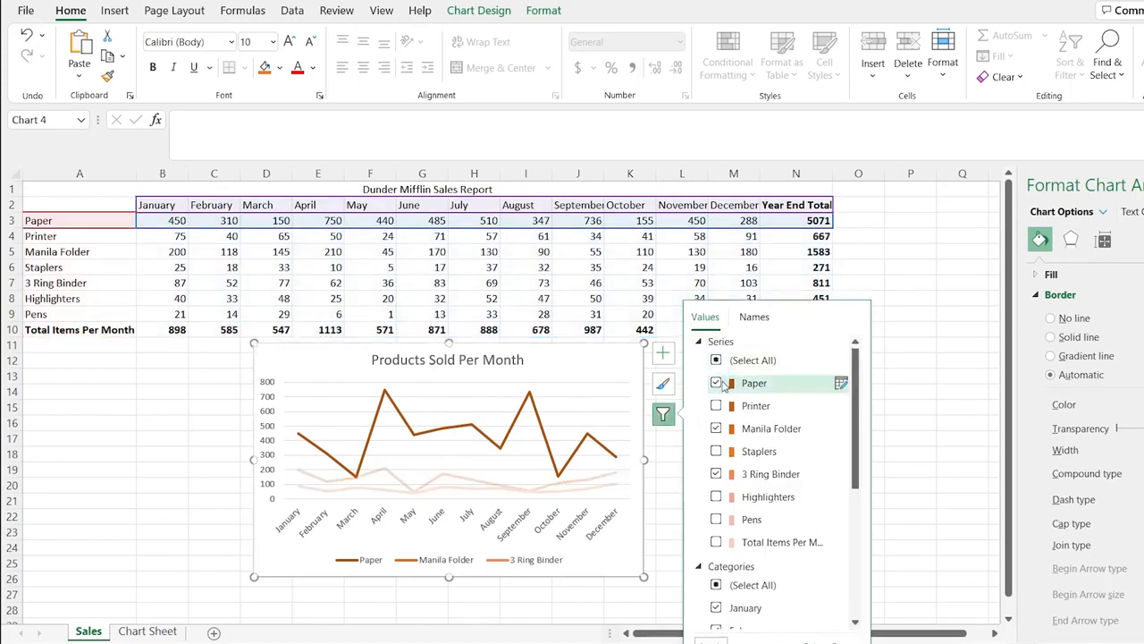
{"action": "left_click", "coordinate": [716, 541]}
{"action": "left_click", "coordinate": [716, 518]}
{"action": "left_click", "coordinate": [716, 496]}
{"action": "left_click", "coordinate": [716, 451]}
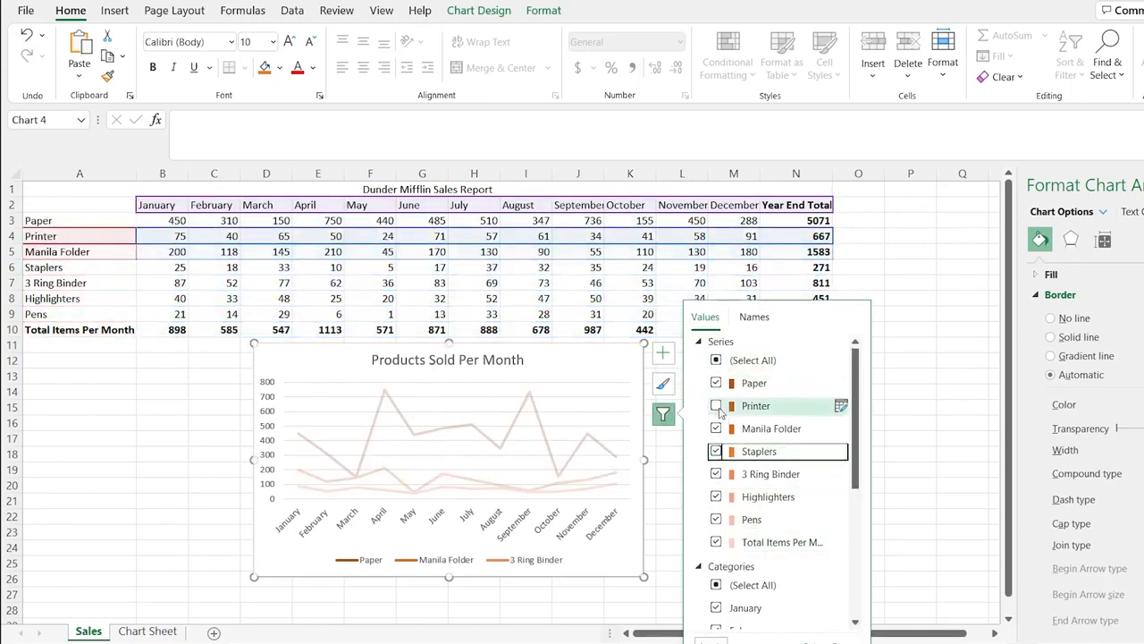
{"action": "left_click", "coordinate": [716, 405]}
{"action": "left_click", "coordinate": [711, 640]}
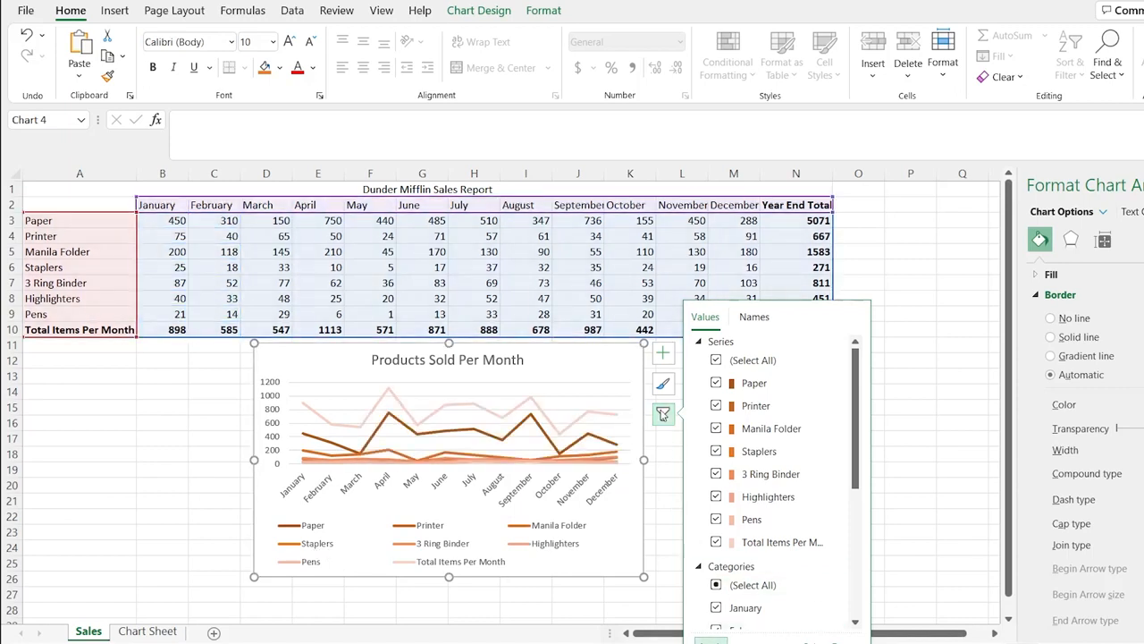
Try several chart color palettes and apply the fourth Colorful one, starting with green, blue and yellow.
{"action": "left_click", "coordinate": [663, 384]}
{"action": "left_click", "coordinate": [729, 350]}
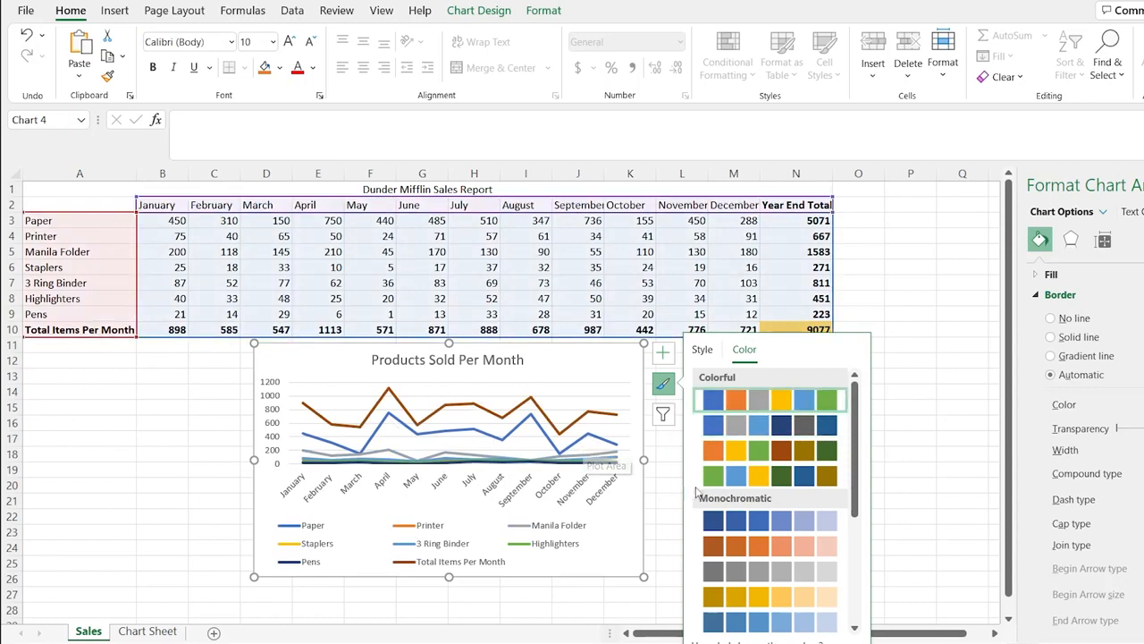
{"action": "left_click", "coordinate": [767, 478]}
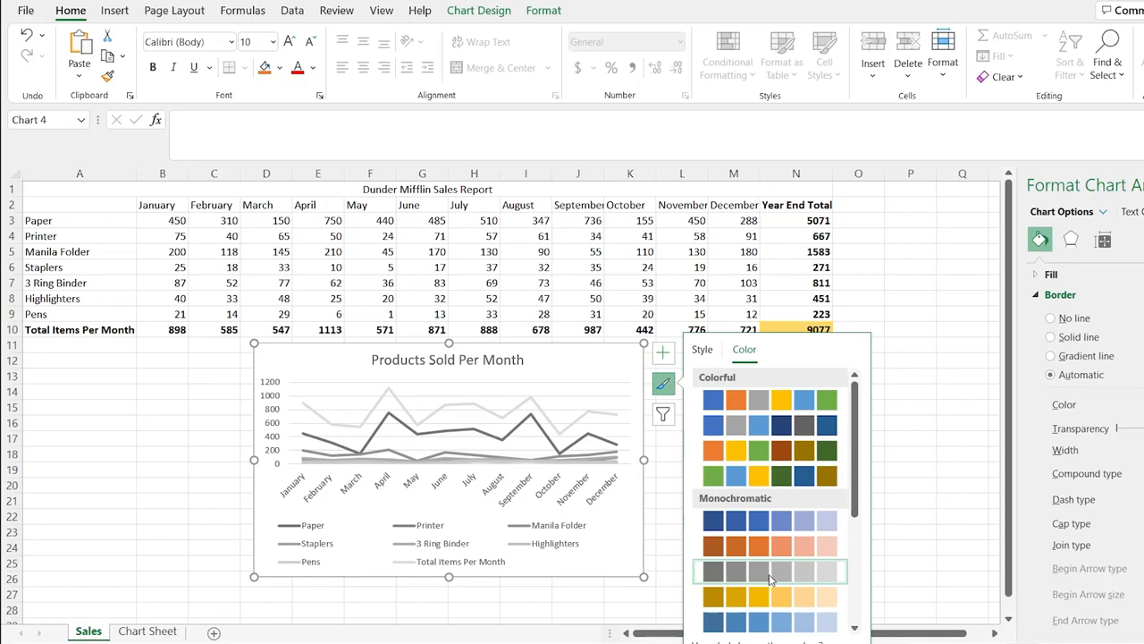
{"action": "left_click", "coordinate": [776, 408]}
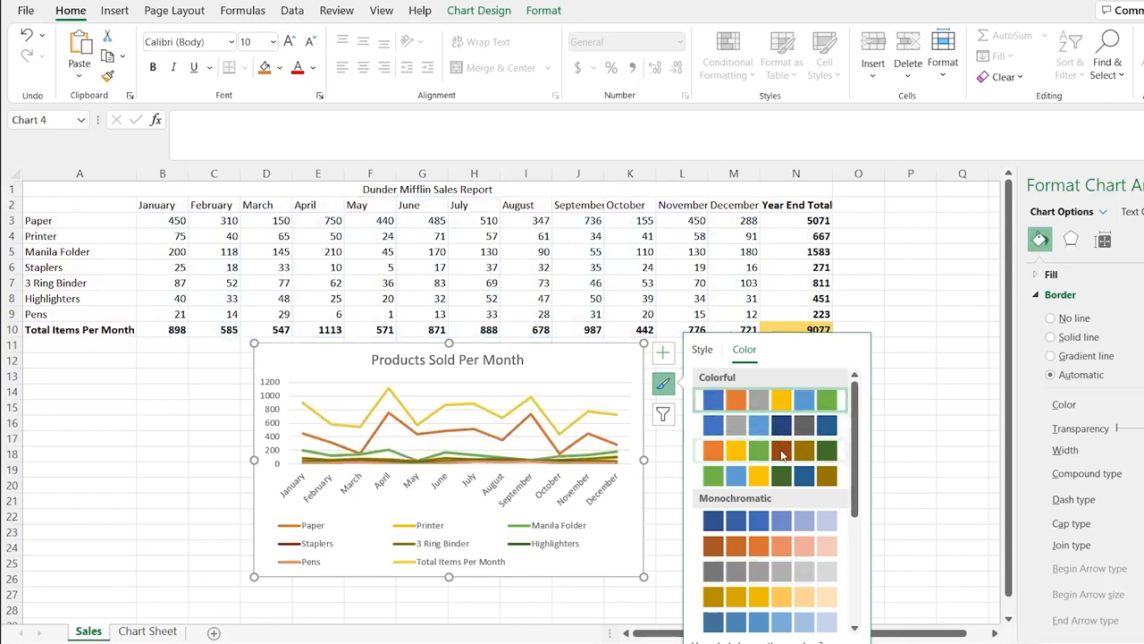
{"action": "left_click", "coordinate": [783, 455]}
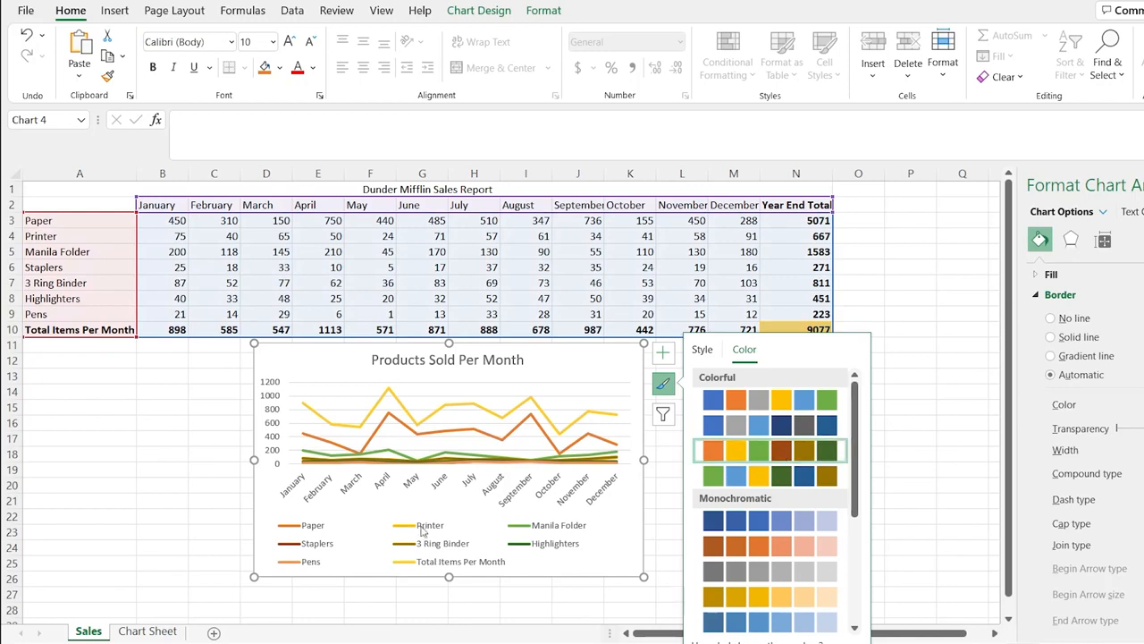
{"action": "left_click", "coordinate": [809, 477]}
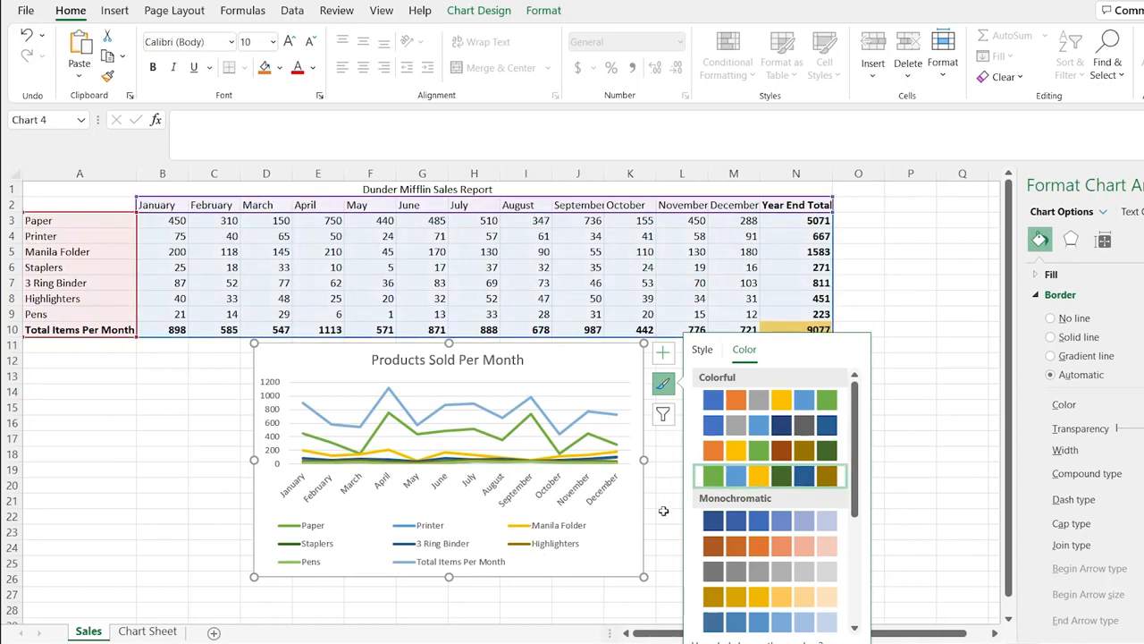
{"action": "left_click", "coordinate": [670, 390]}
Add data labels to all lines of the chart.
{"action": "left_click", "coordinate": [665, 358]}
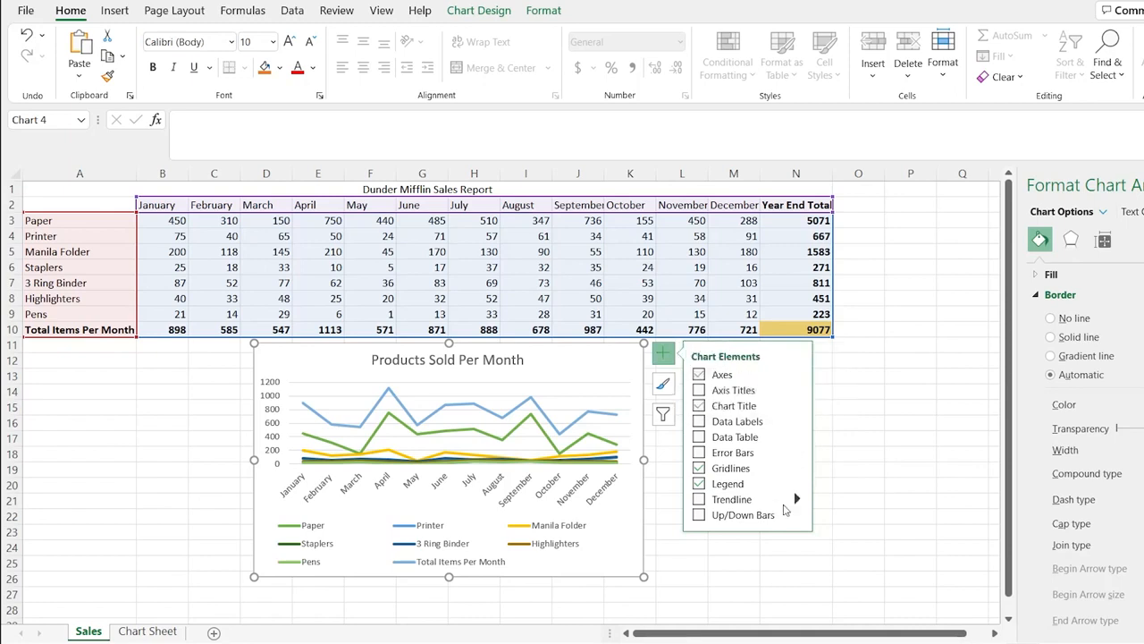
{"action": "left_click", "coordinate": [699, 424]}
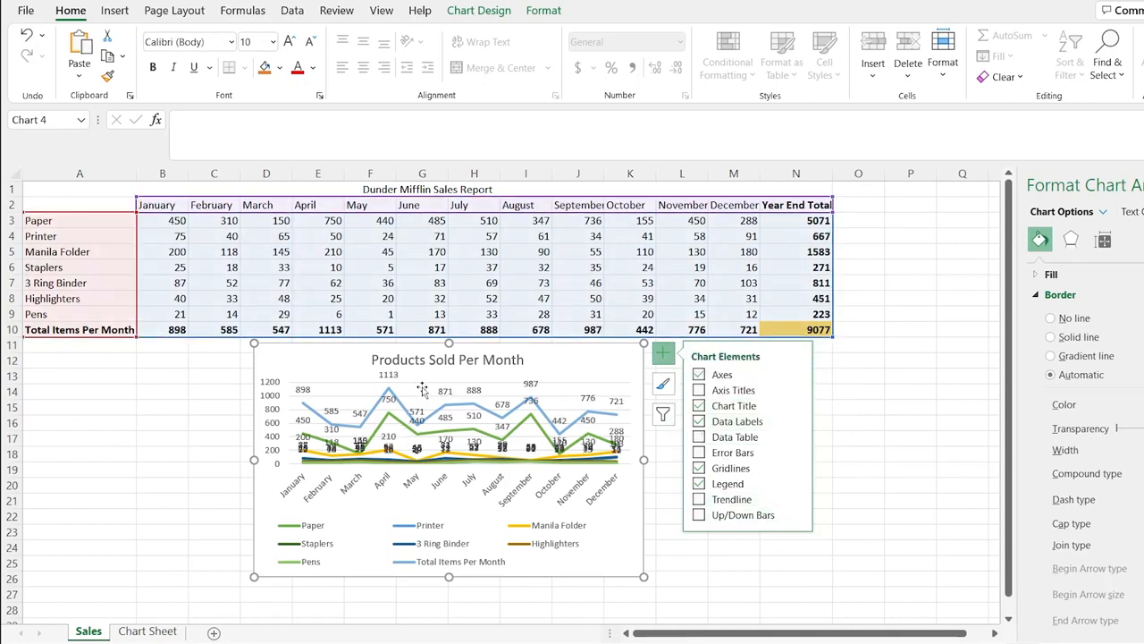
Filter the Printer, Staplers, Highlighters, Pens and Total Items Per Month series out of the line chart.
{"action": "left_click", "coordinate": [662, 413]}
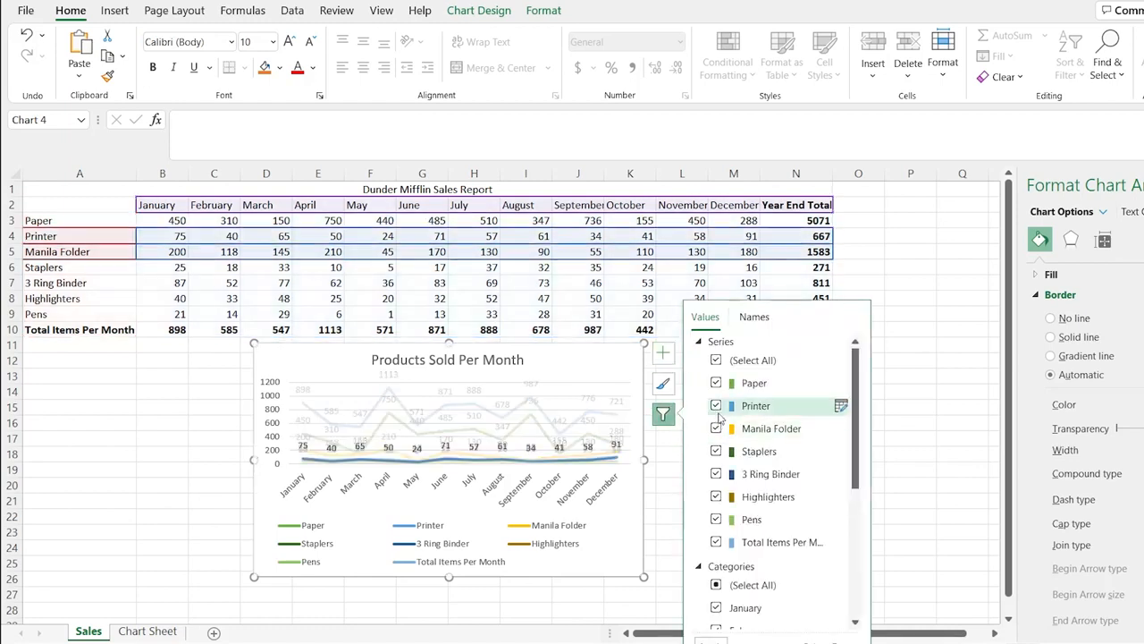
{"action": "left_click", "coordinate": [717, 405]}
{"action": "left_click", "coordinate": [717, 450]}
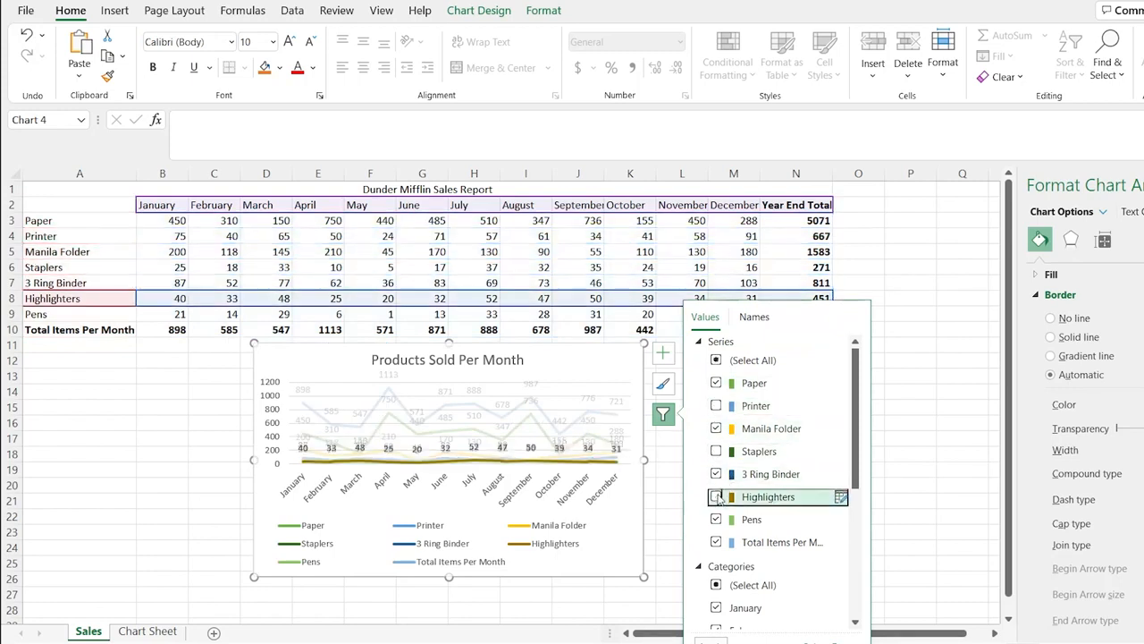
{"action": "left_click", "coordinate": [716, 496]}
{"action": "left_click", "coordinate": [716, 519]}
{"action": "left_click", "coordinate": [716, 542]}
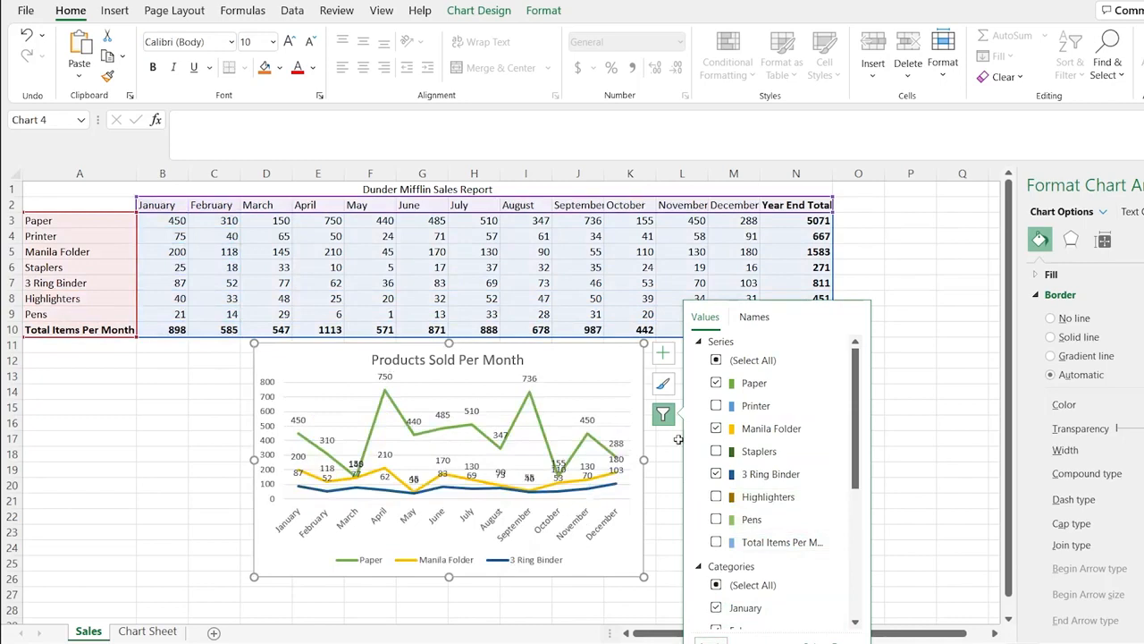
{"action": "left_click", "coordinate": [754, 317]}
{"action": "left_click", "coordinate": [705, 317]}
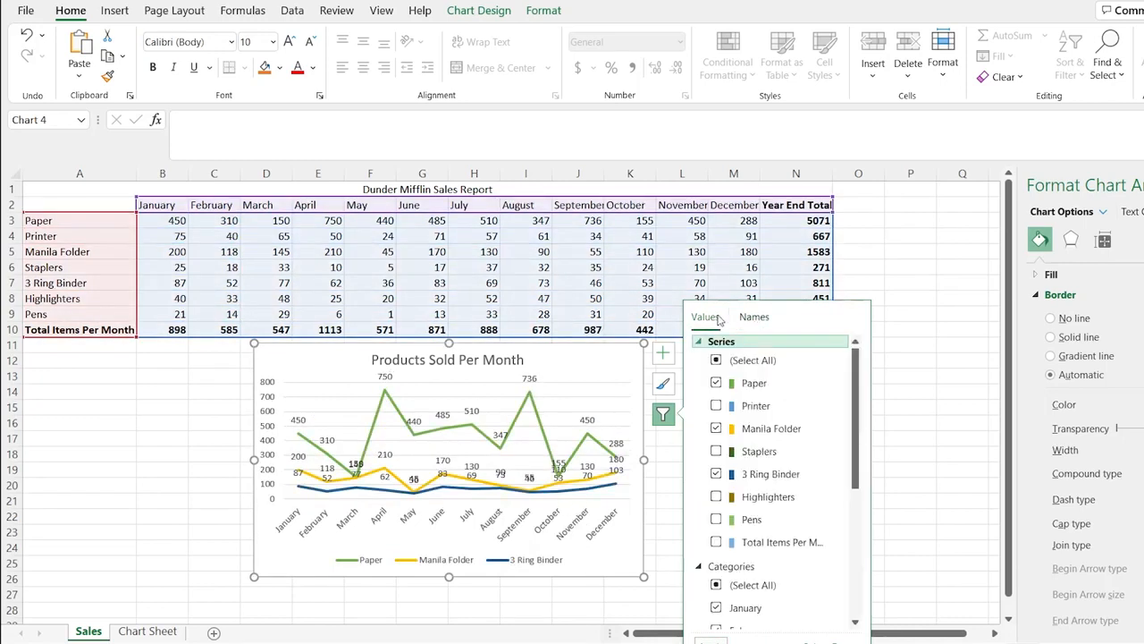
Add a data table beneath the plot and enlarge the chart up to cell A1.
{"action": "left_click", "coordinate": [663, 352]}
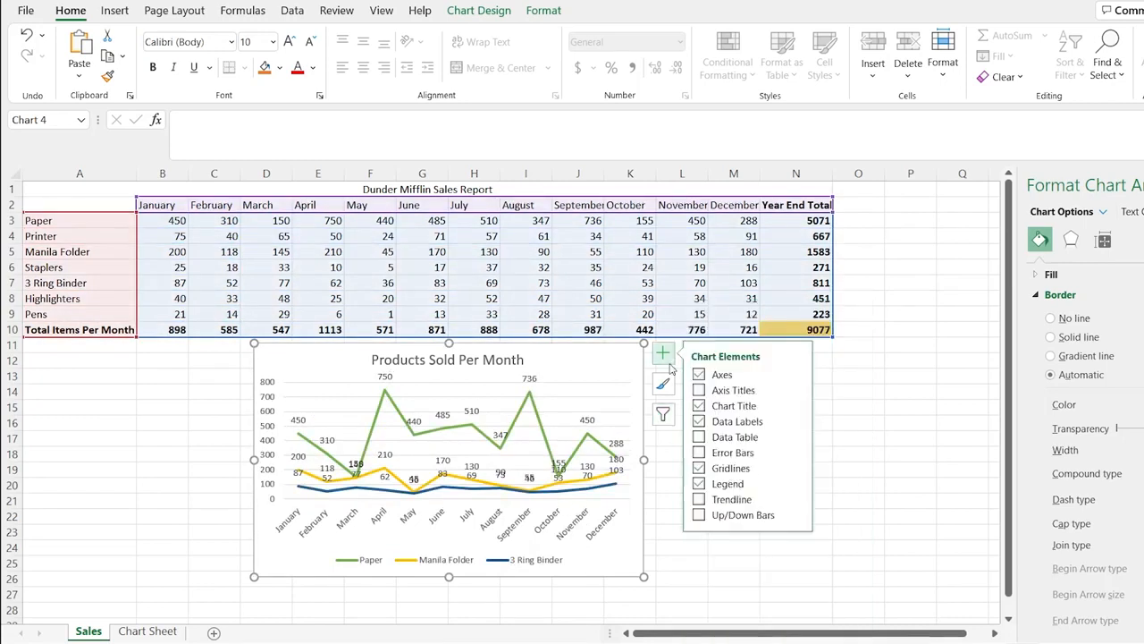
{"action": "left_click", "coordinate": [699, 437]}
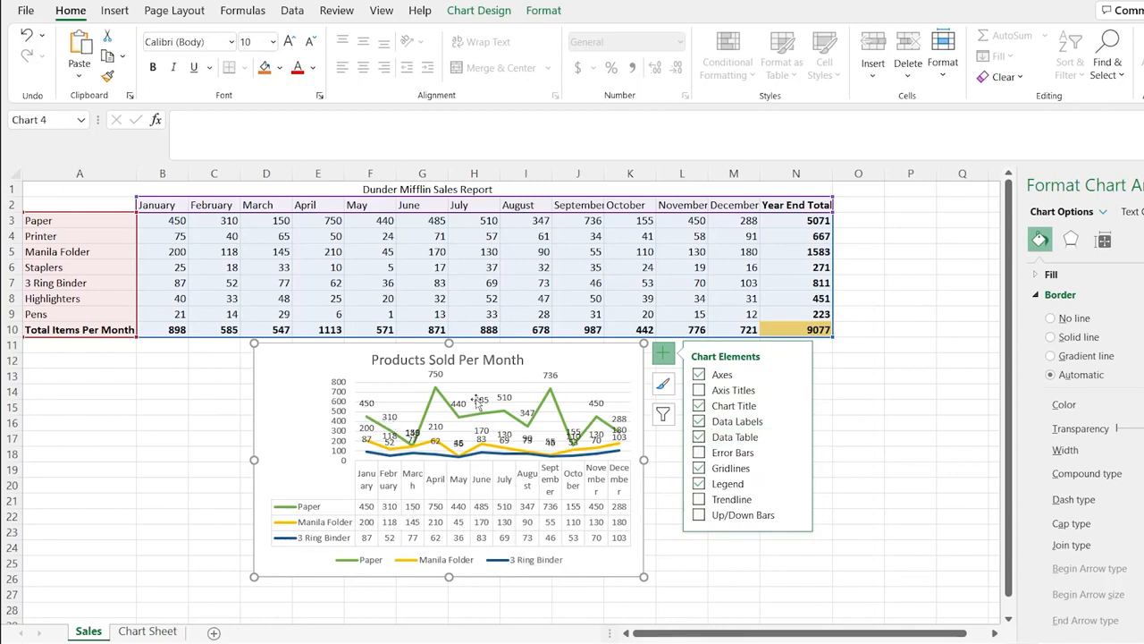
{"action": "left_click_drag", "start_coordinate": [254, 342], "coordinate": [29, 184]}
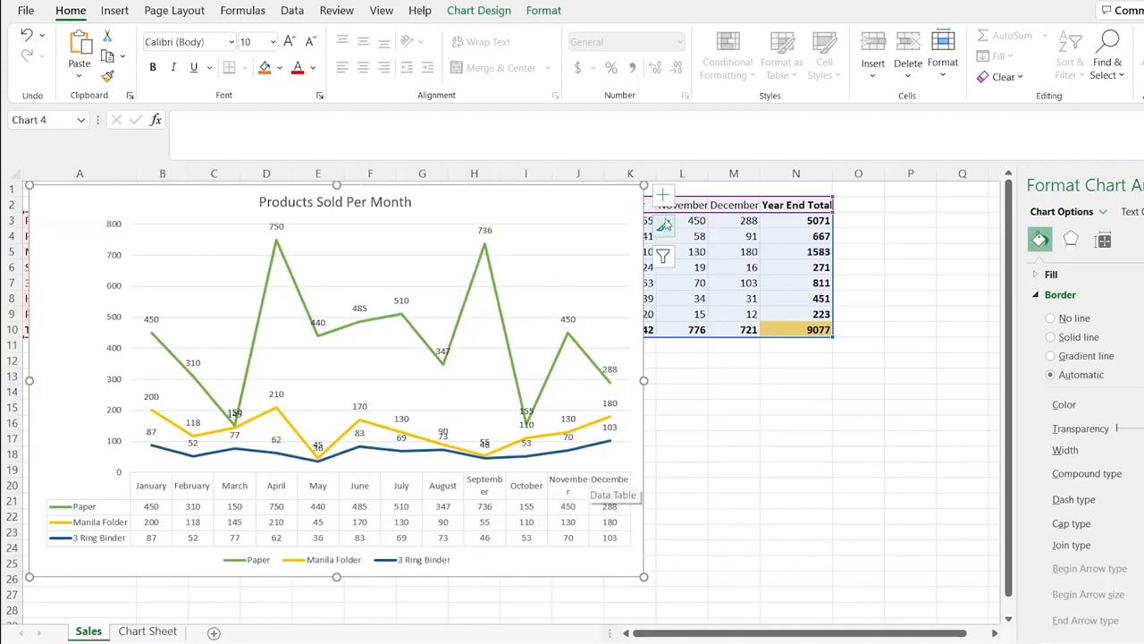
Remove the data labels and resize the chart to fit below the sales data, spanning columns E to M.
{"action": "left_click", "coordinate": [663, 195]}
{"action": "left_click", "coordinate": [700, 264]}
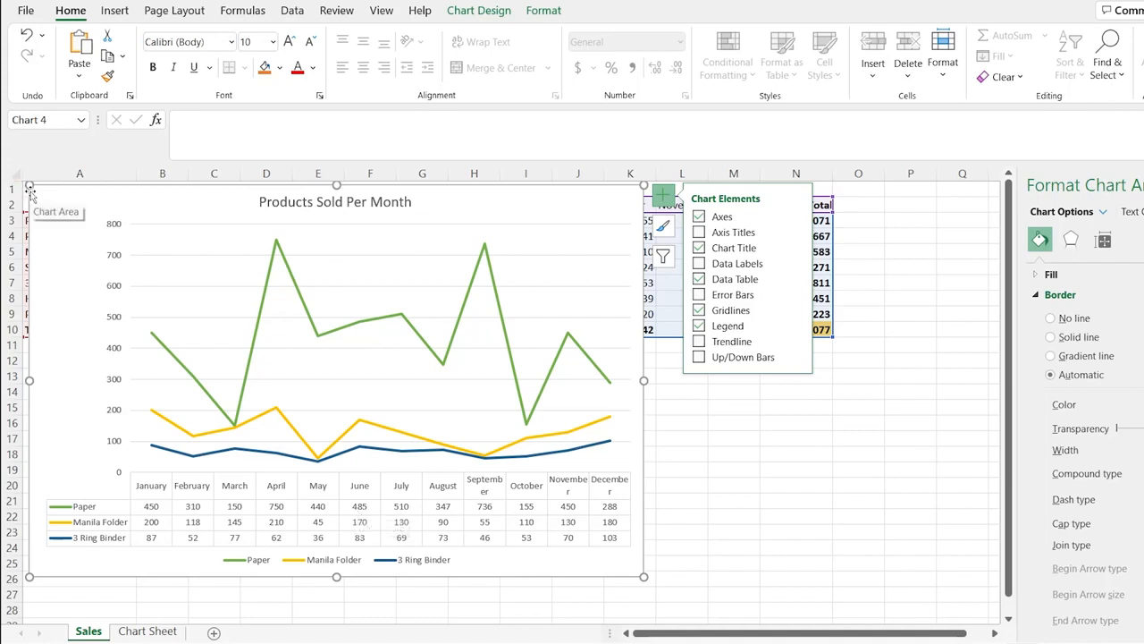
{"action": "left_click_drag", "start_coordinate": [29, 186], "coordinate": [312, 353]}
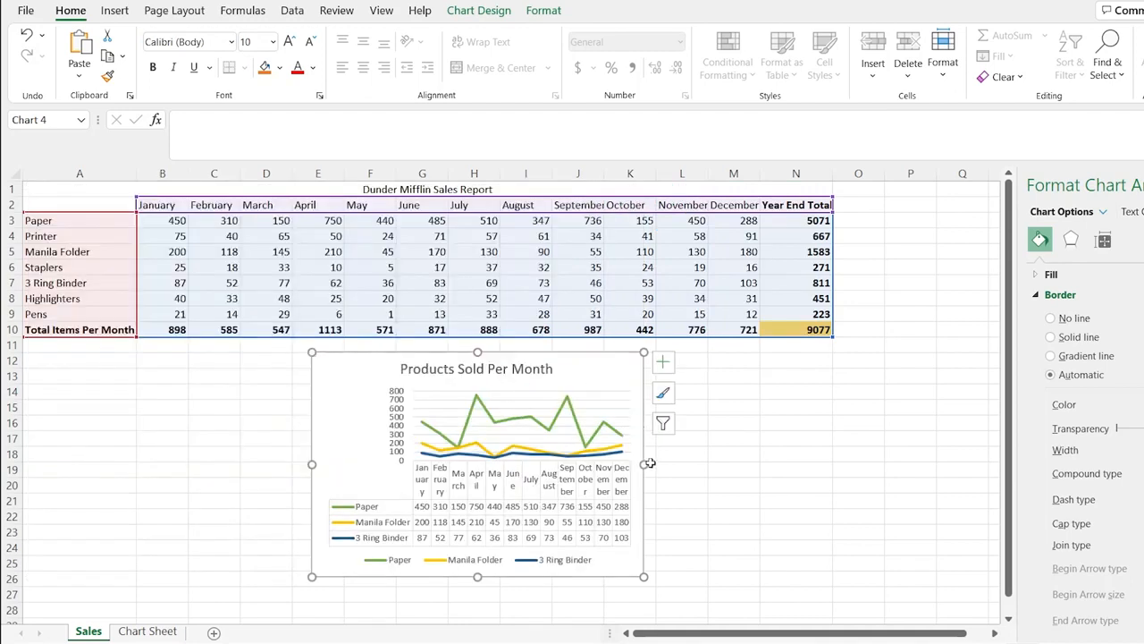
{"action": "left_click_drag", "start_coordinate": [645, 463], "coordinate": [752, 462]}
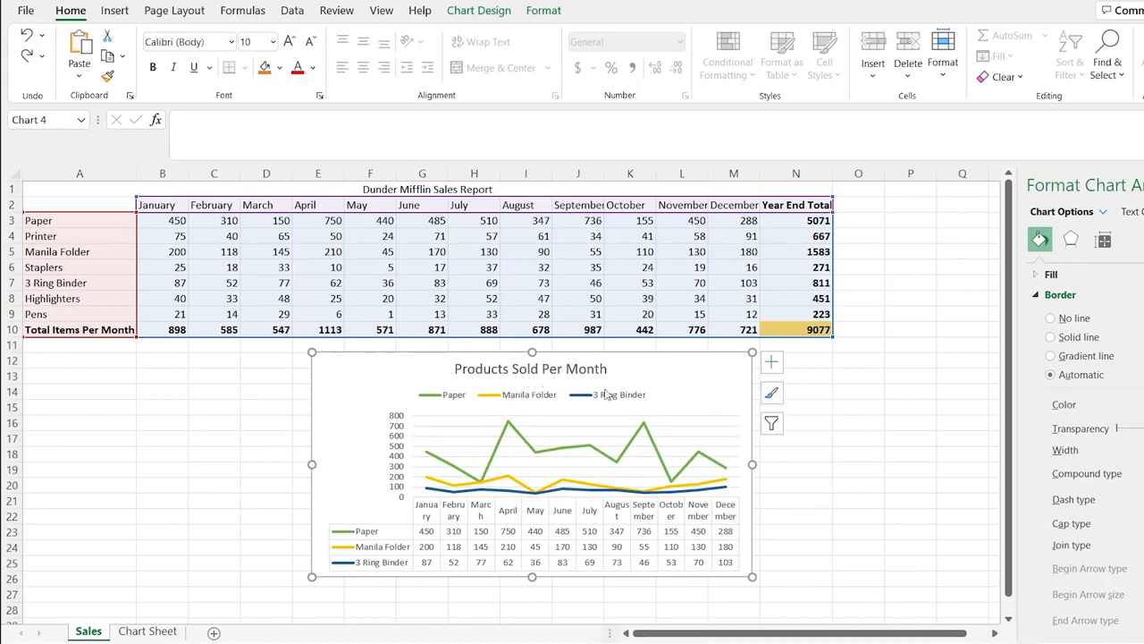
Reposition the legend by hand, ending just below the chart title.
{"action": "left_click", "coordinate": [774, 369]}
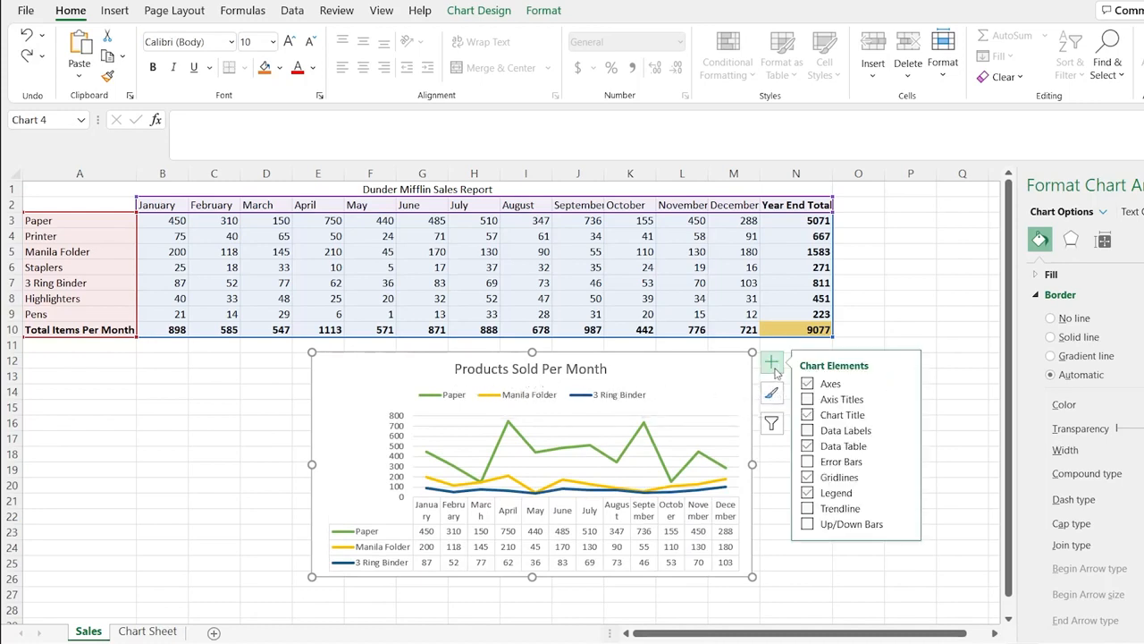
{"action": "left_click", "coordinate": [657, 394]}
{"action": "left_click_drag", "start_coordinate": [641, 386], "coordinate": [508, 509]}
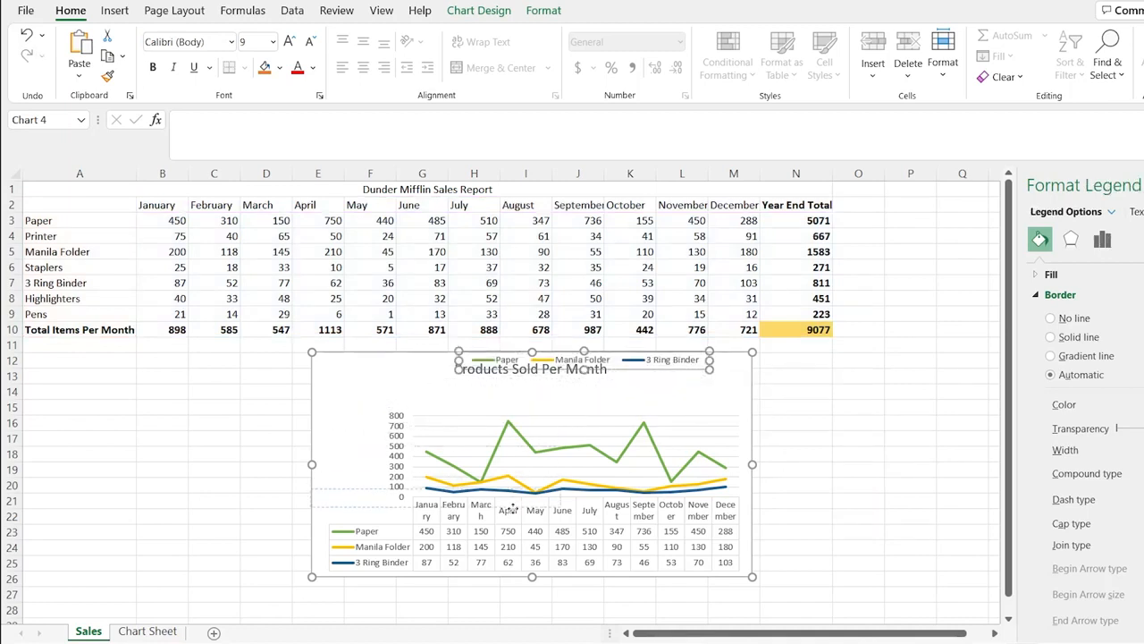
{"action": "left_click_drag", "start_coordinate": [584, 405], "coordinate": [640, 400]}
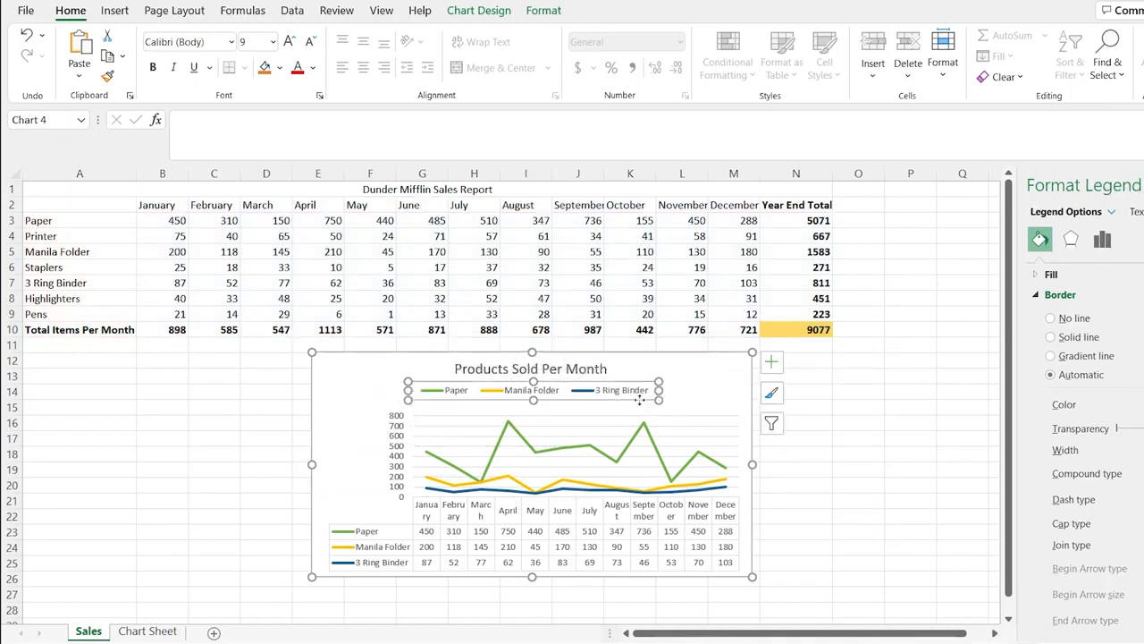
Open the detailed legend options to view the available legend positions.
{"action": "left_click", "coordinate": [777, 369]}
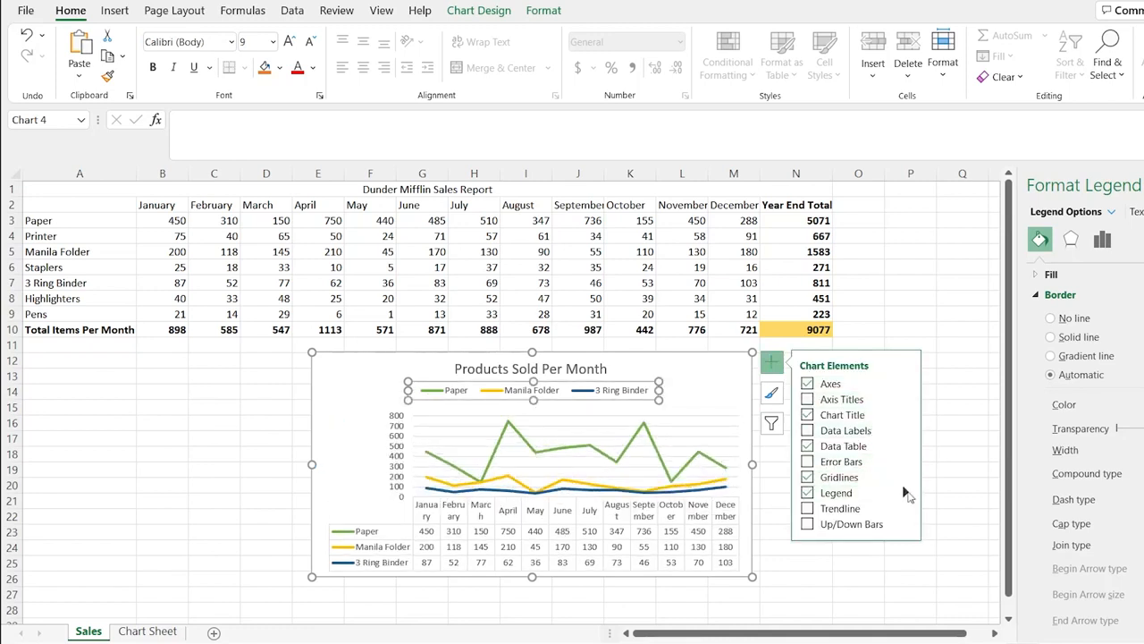
{"action": "mouse_move", "coordinate": [907, 494]}
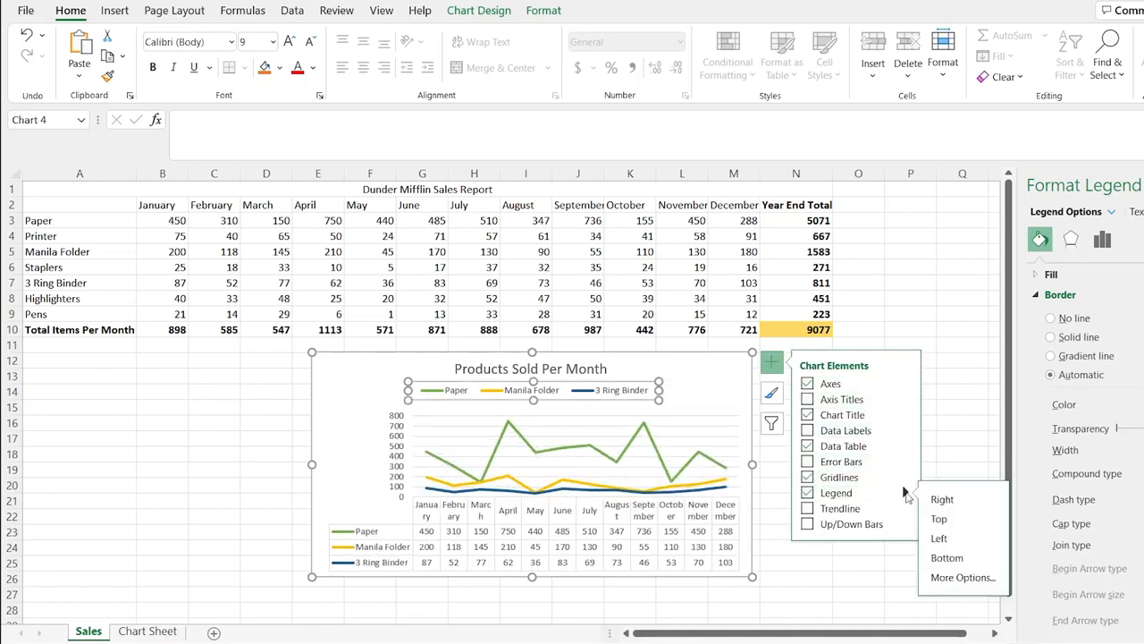
{"action": "left_click", "coordinate": [949, 502]}
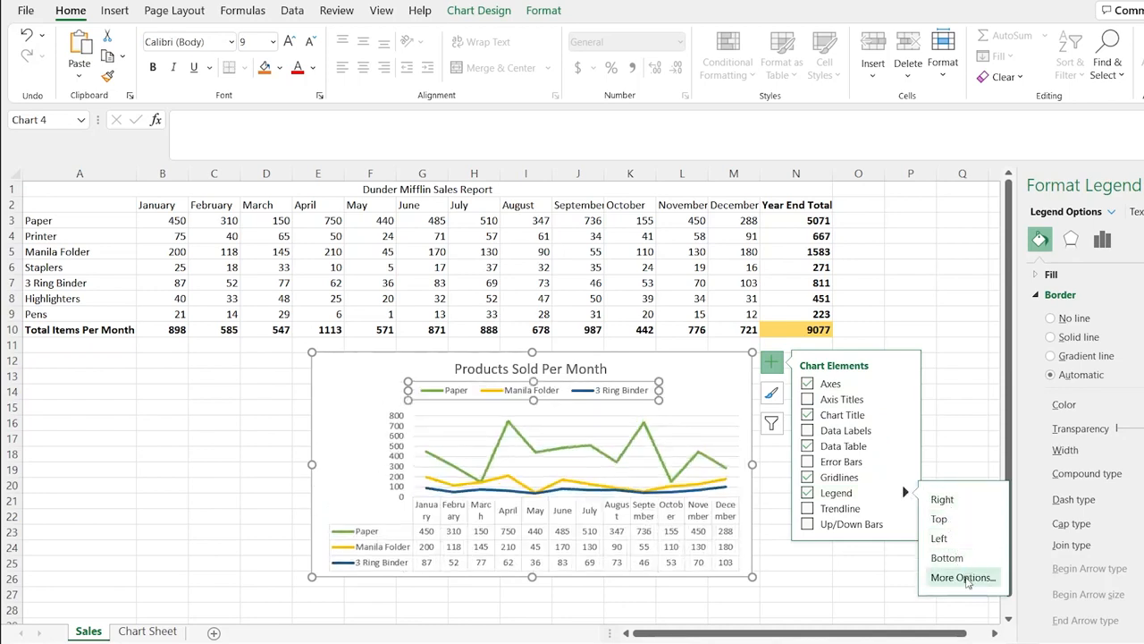
{"action": "left_click", "coordinate": [963, 578]}
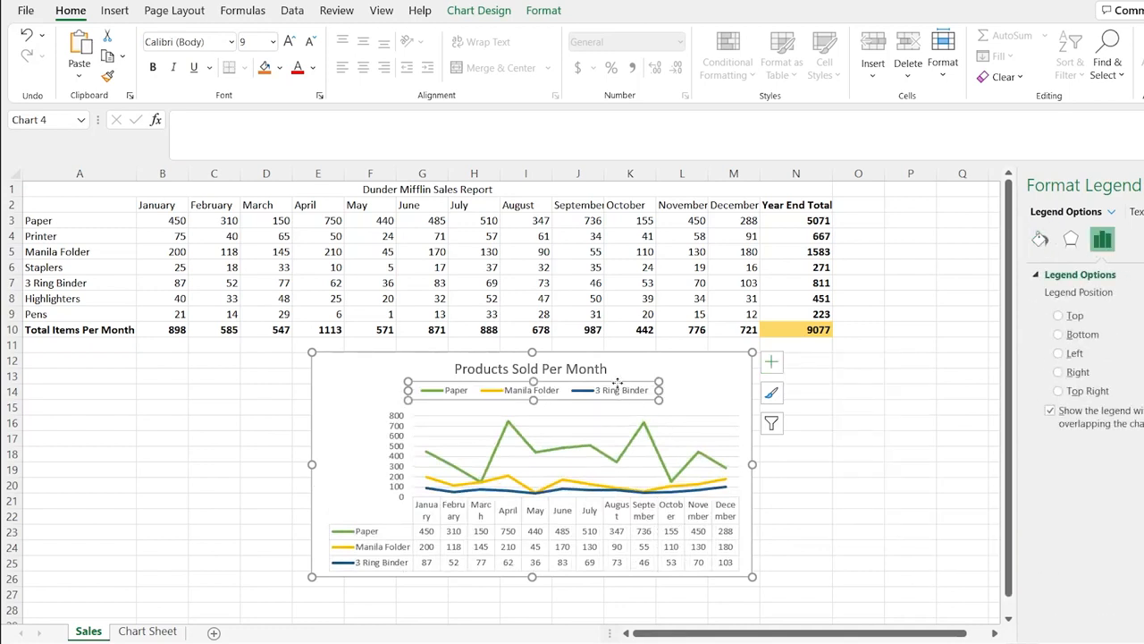
Set the legend position to Right and move the legend down beside the data table.
{"action": "left_click", "coordinate": [771, 362]}
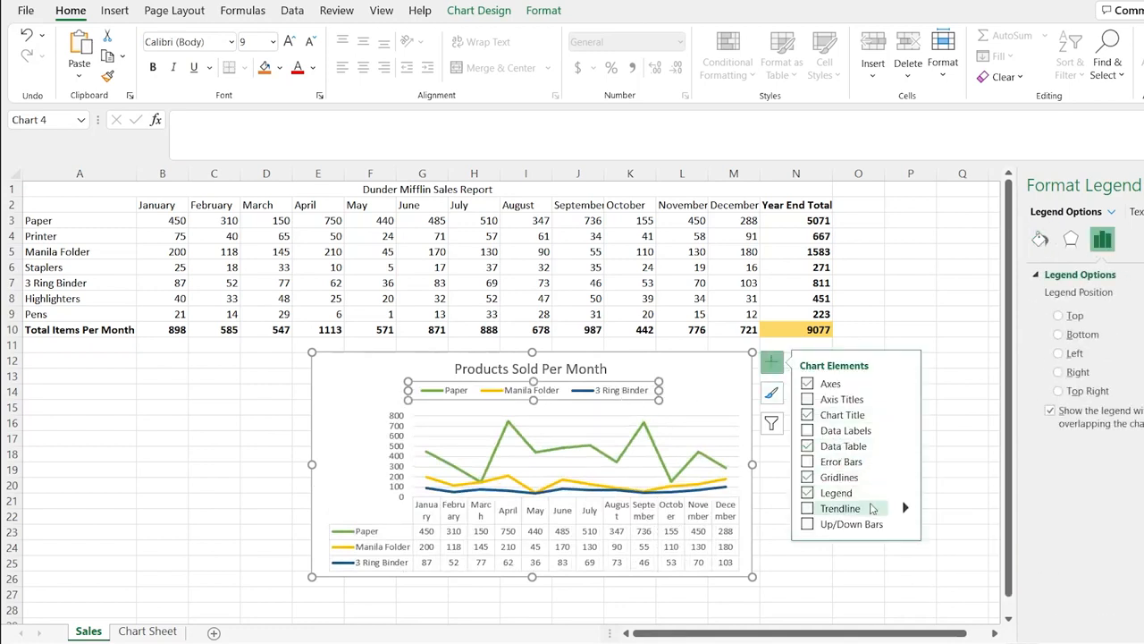
{"action": "left_click", "coordinate": [906, 492]}
{"action": "left_click", "coordinate": [940, 498]}
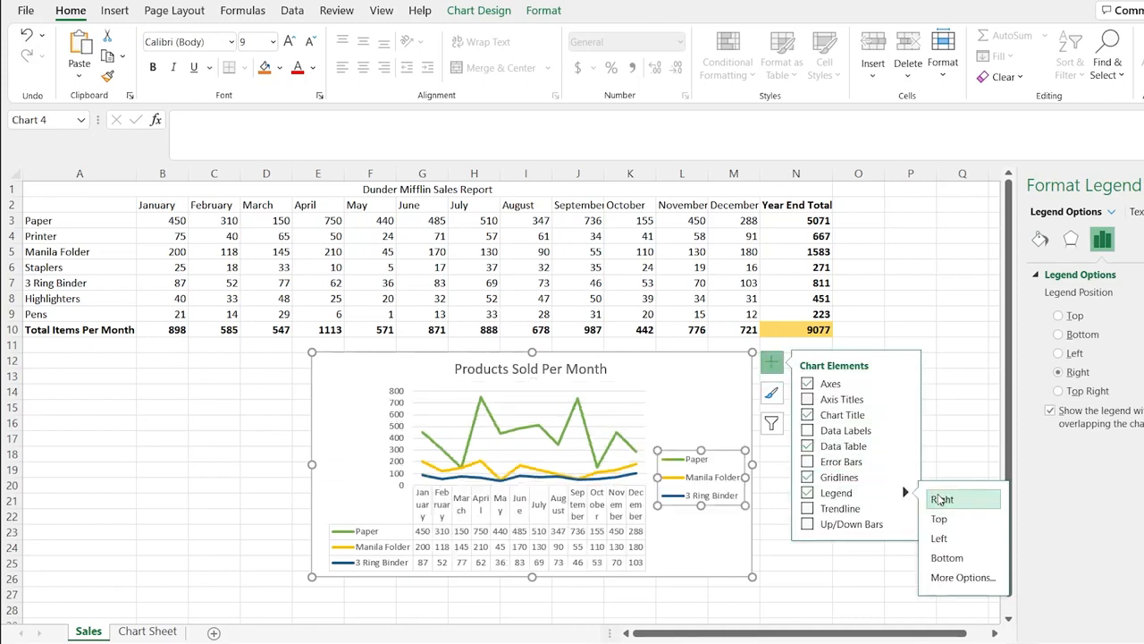
{"action": "left_click_drag", "start_coordinate": [733, 458], "coordinate": [730, 514]}
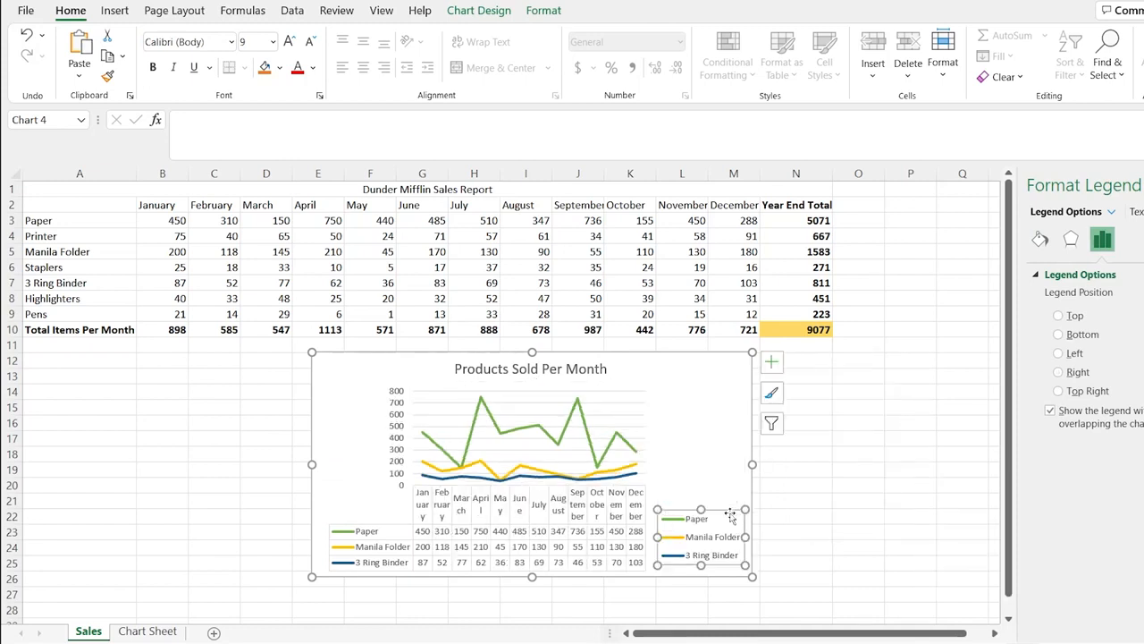
{"action": "left_click", "coordinate": [694, 428]}
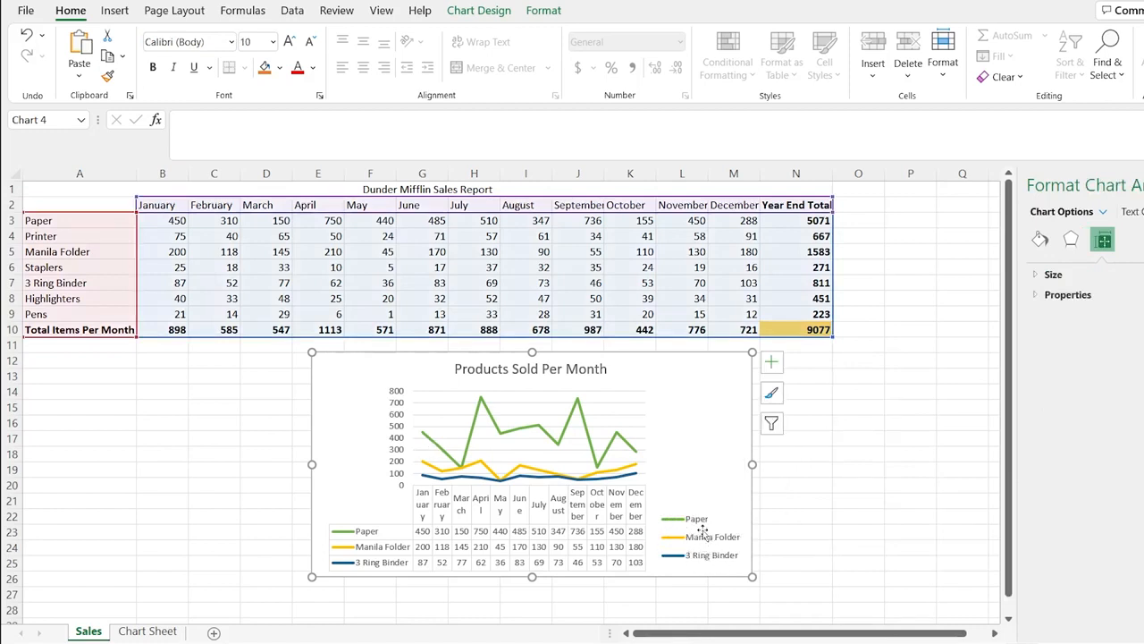
{"action": "left_click", "coordinate": [594, 431]}
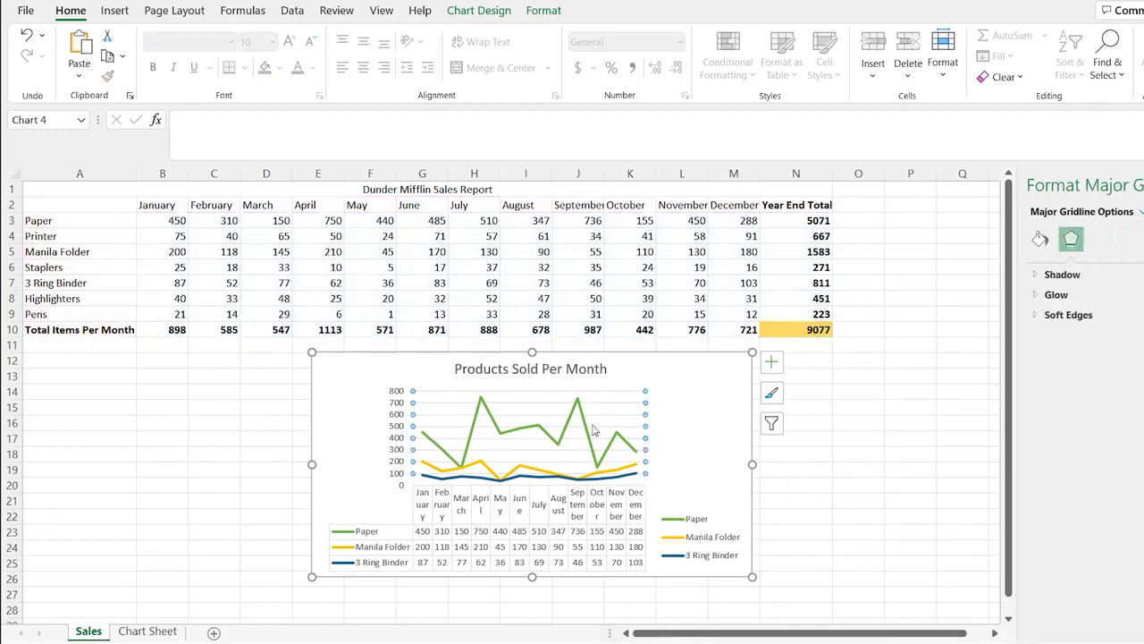
Try to move the line chart's plot area up and to the right, toward the chart title.
{"action": "left_click", "coordinate": [597, 400]}
{"action": "left_click", "coordinate": [601, 401]}
{"action": "left_click", "coordinate": [602, 398]}
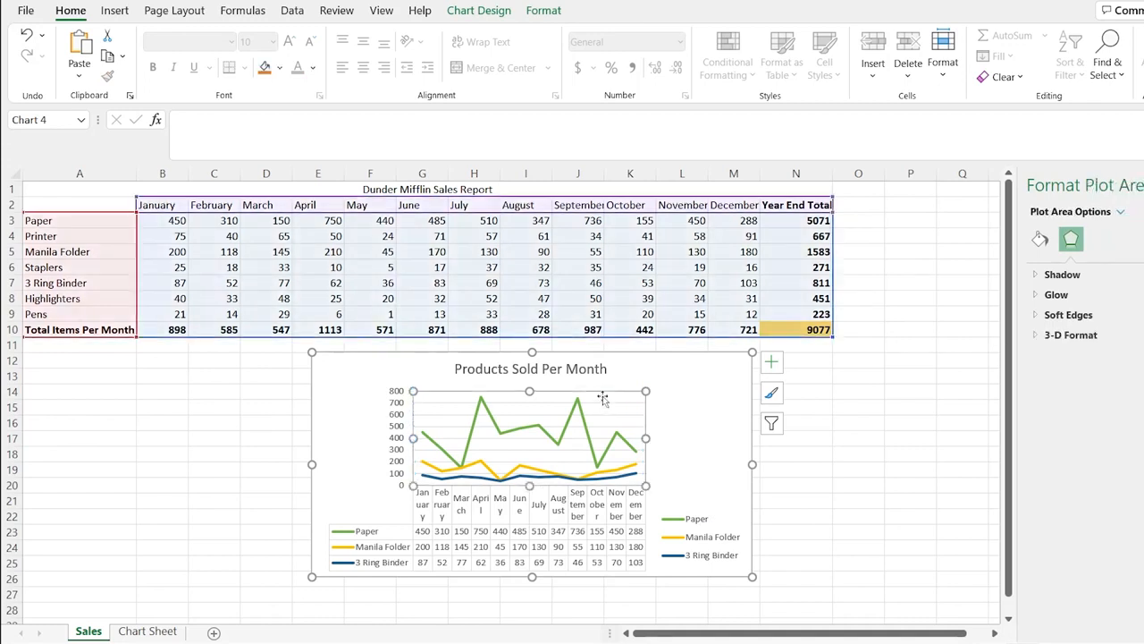
{"action": "left_click_drag", "start_coordinate": [603, 399], "coordinate": [639, 374]}
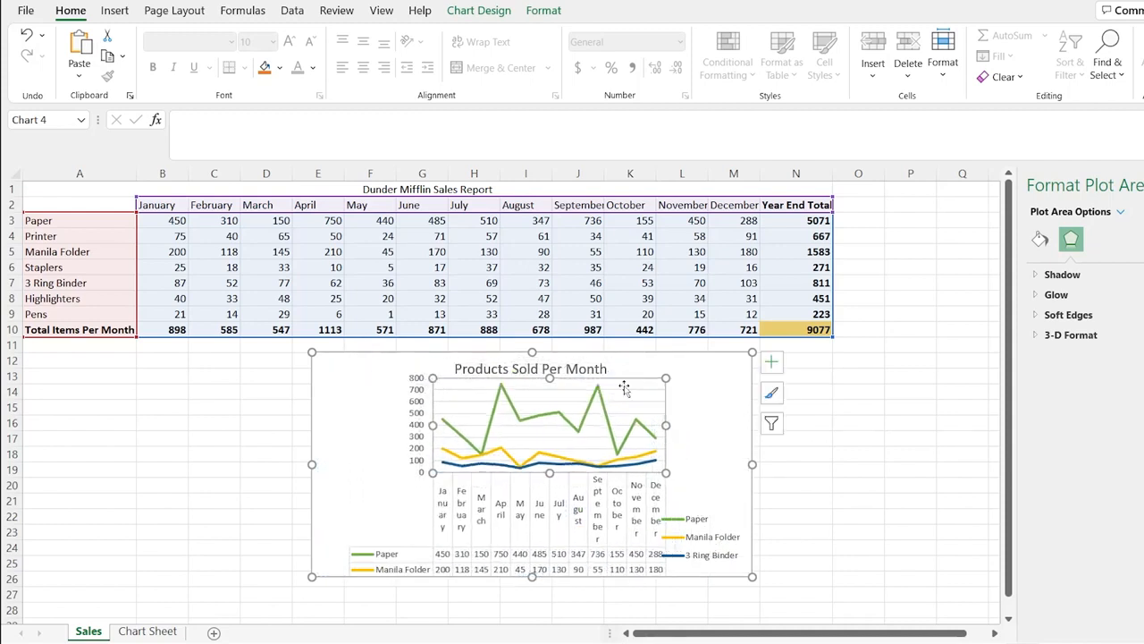
{"action": "left_click_drag", "start_coordinate": [624, 387], "coordinate": [623, 394]}
Undo the repositioning of the plot area.
{"action": "key", "text": "ctrl+z"}
{"action": "key", "text": "ctrl+z"}
{"action": "key", "text": "ctrl+z"}
{"action": "key", "text": "ctrl+z"}
{"action": "key", "text": "ctrl+z"}
{"action": "key", "text": "ctrl+z"}
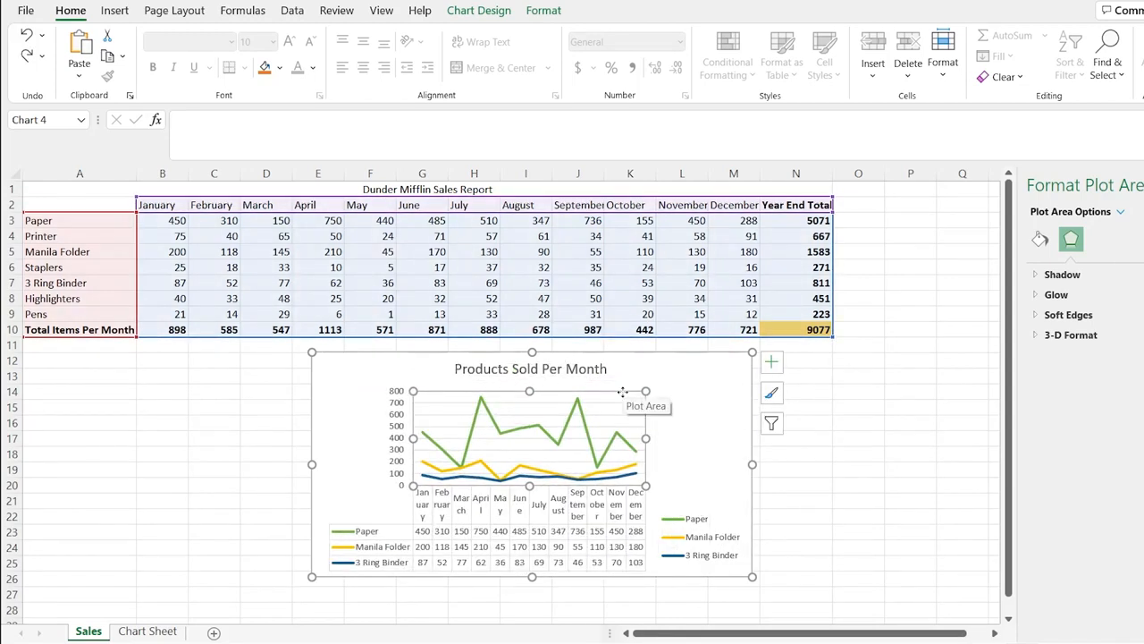
Copy the entire line chart with its data table from the Sales sheet to cell J18 of the Chart Sheet.
{"action": "left_click", "coordinate": [680, 380]}
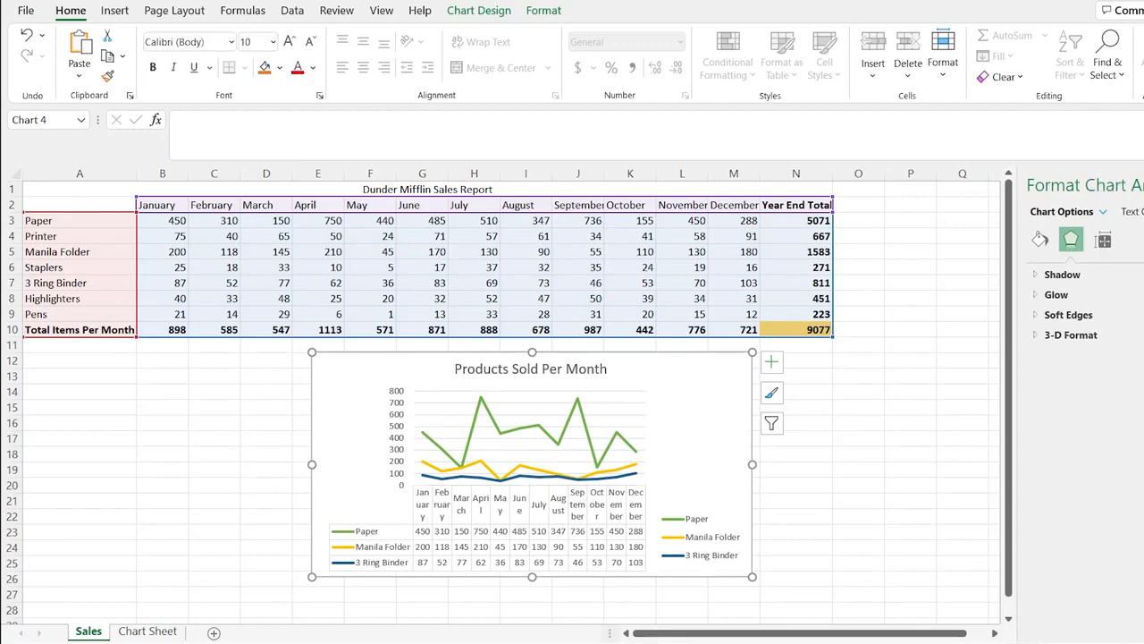
{"action": "left_click", "coordinate": [158, 633]}
{"action": "left_click", "coordinate": [406, 391]}
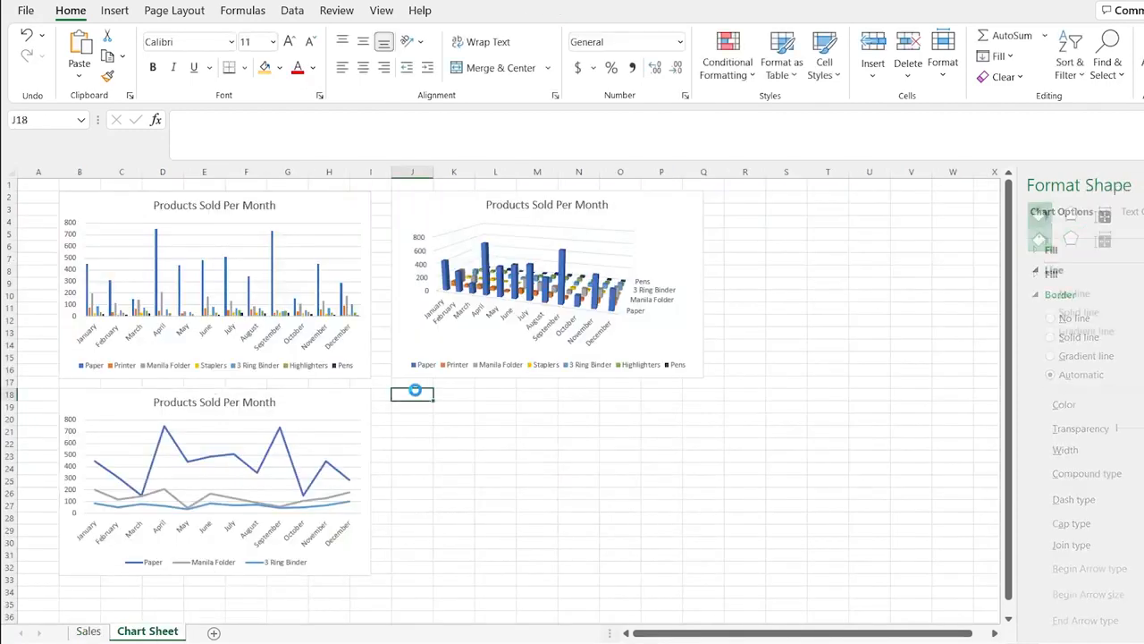
{"action": "key", "text": "ctrl+v"}
{"action": "left_click", "coordinate": [741, 335]}
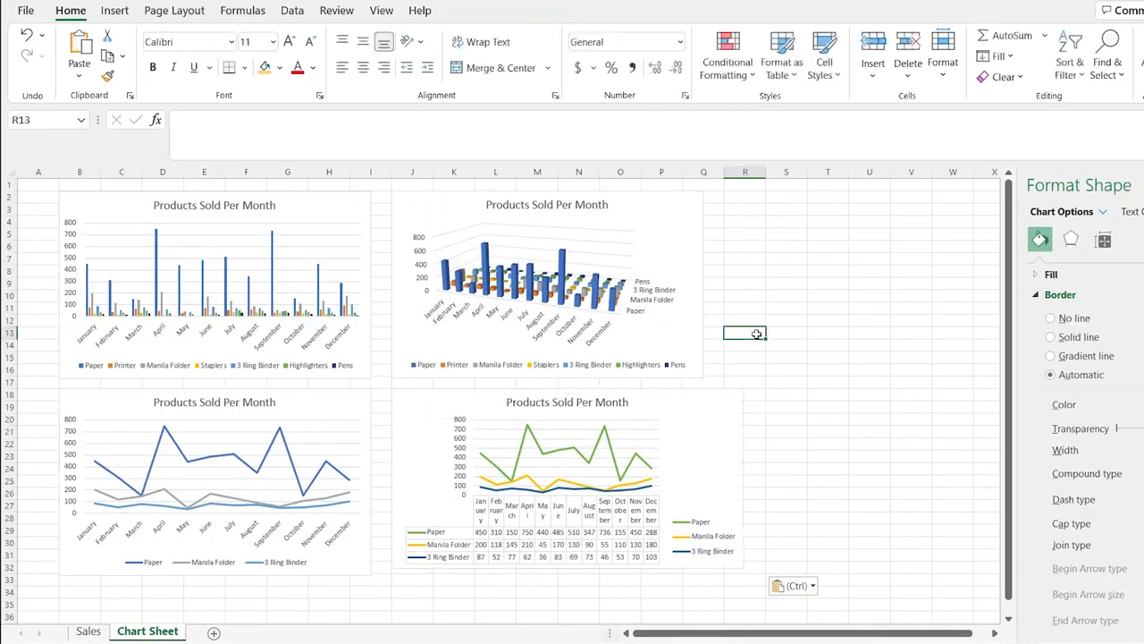
Return to the Sales sheet and examine the chart area's border, fill, shadow and glow formatting options.
{"action": "left_click", "coordinate": [87, 631]}
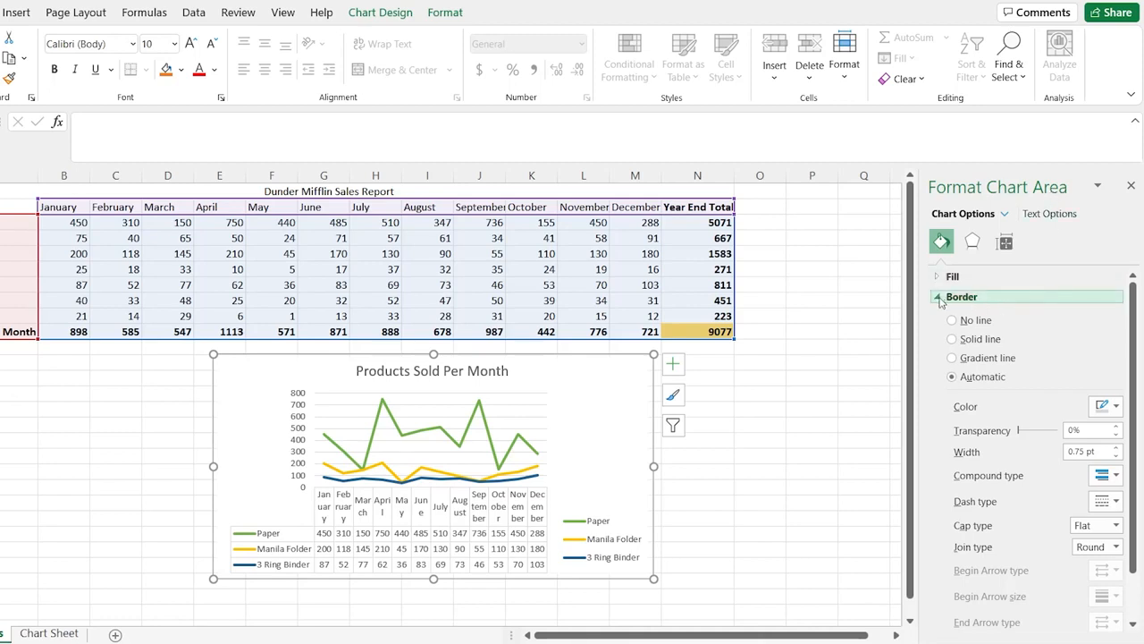
{"action": "scroll", "coordinate": [940, 392], "scroll_direction": "down", "scroll_amount": 2}
{"action": "scroll", "coordinate": [940, 391], "scroll_direction": "up", "scroll_amount": 2}
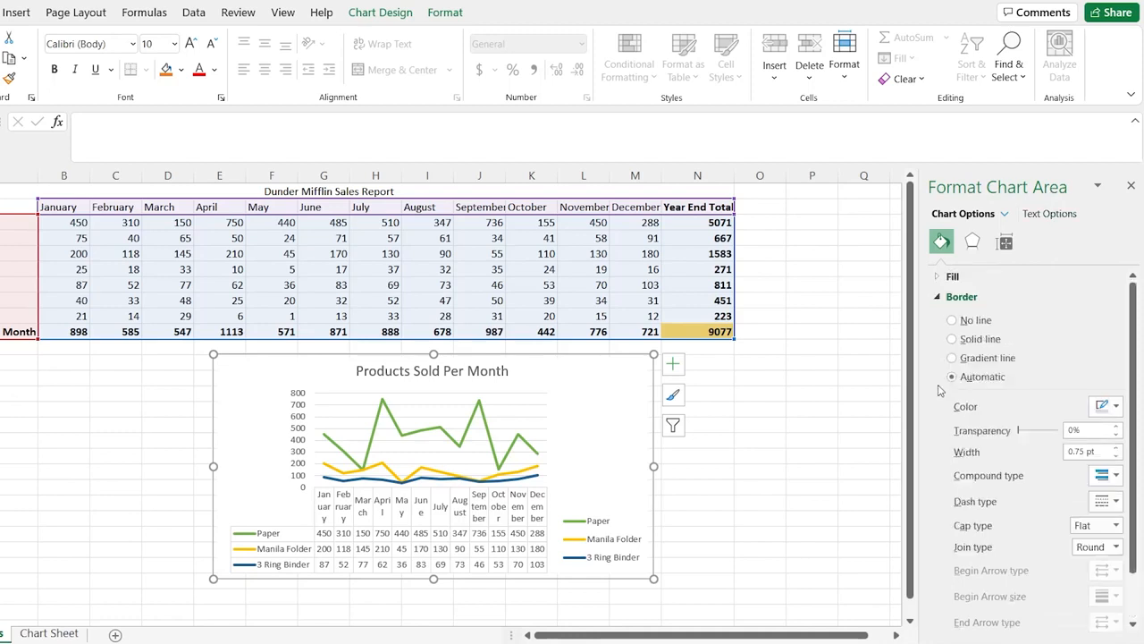
{"action": "left_click", "coordinate": [939, 298]}
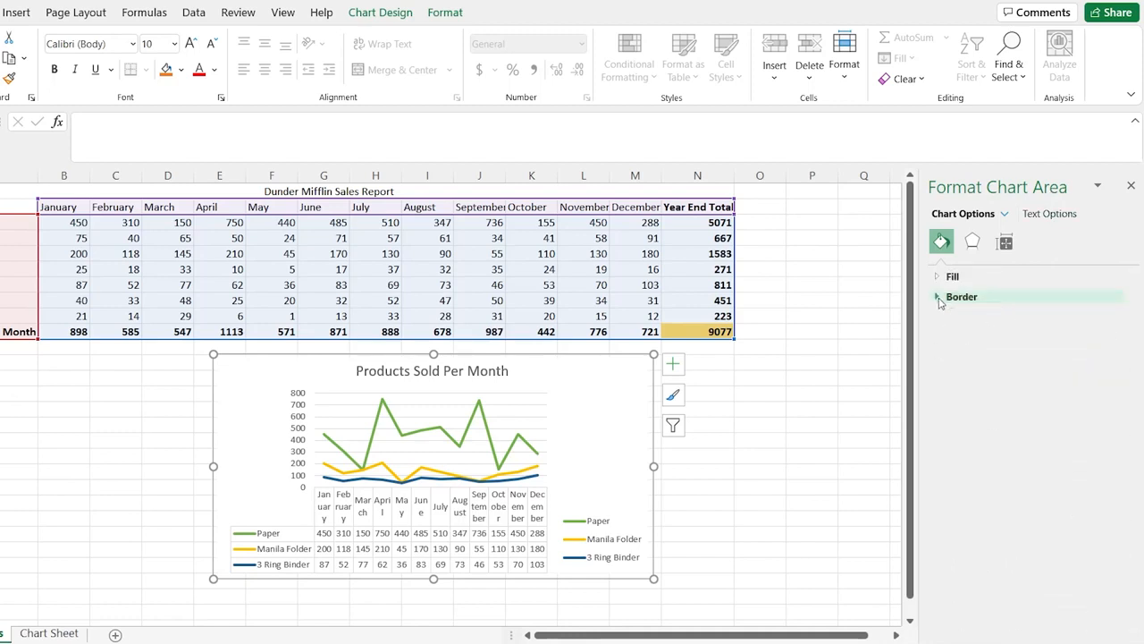
{"action": "left_click", "coordinate": [939, 281]}
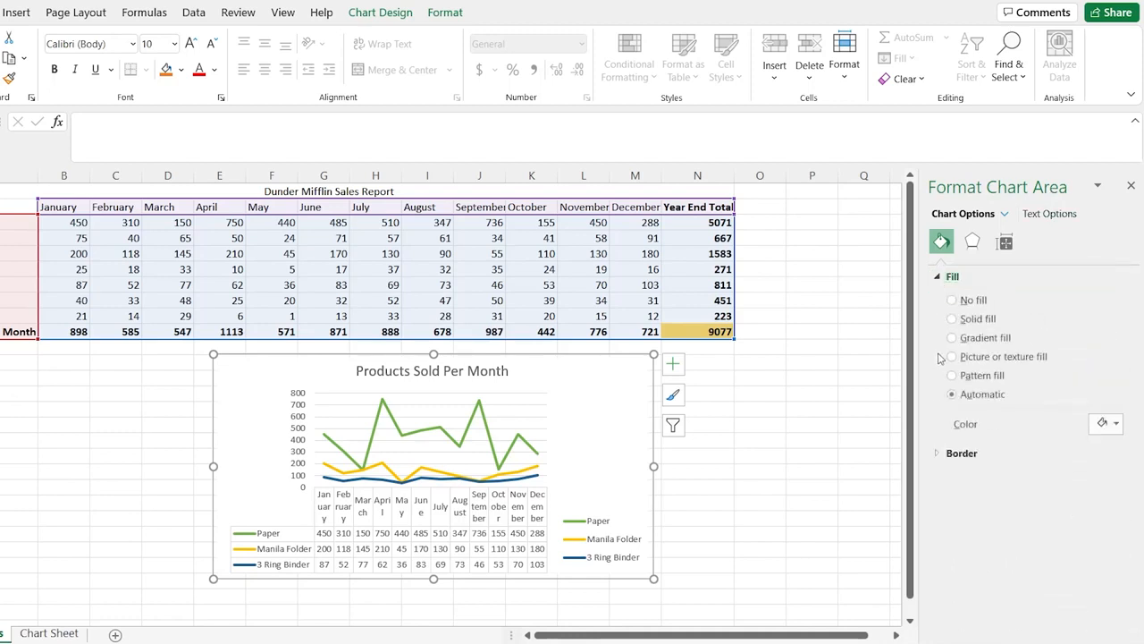
{"action": "left_click", "coordinate": [977, 241]}
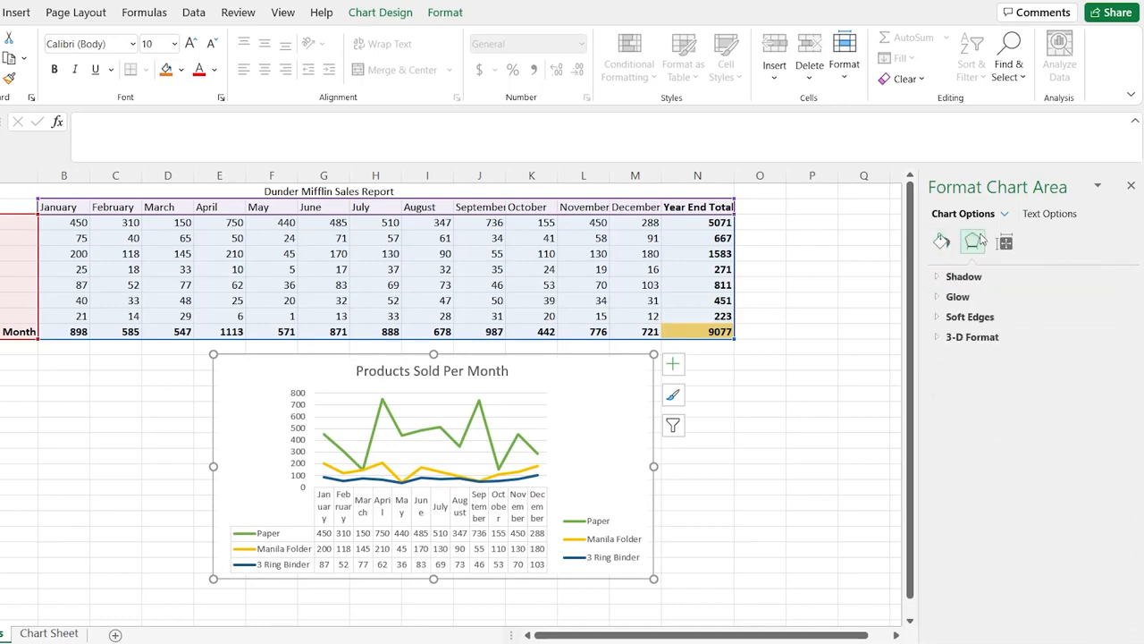
{"action": "left_click", "coordinate": [939, 277]}
{"action": "left_click", "coordinate": [939, 461]}
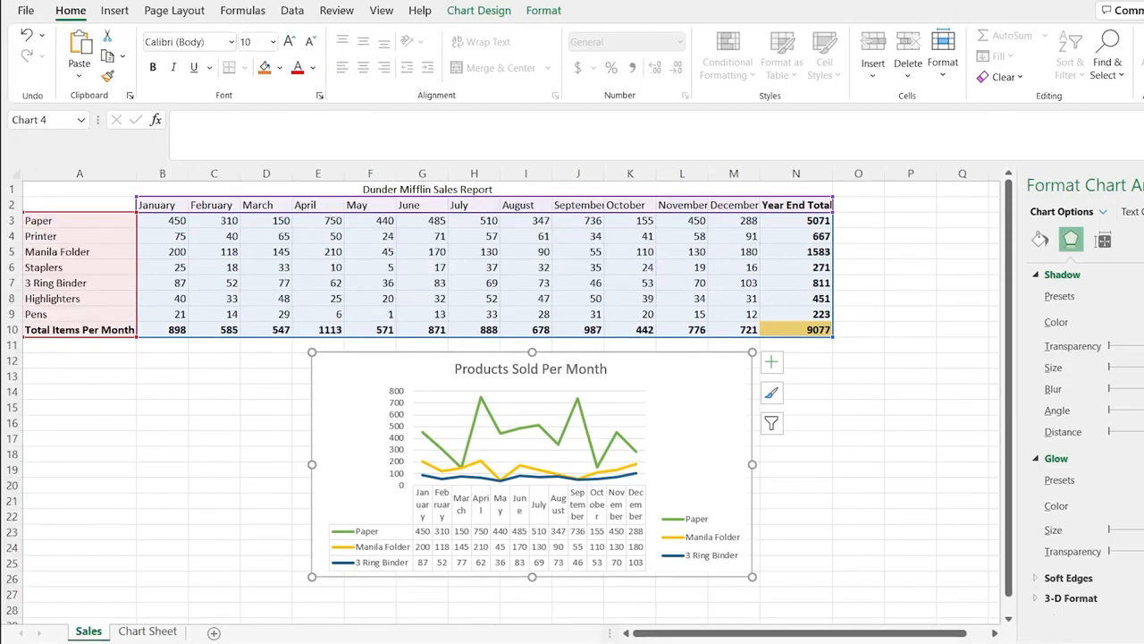
Glance at the Chart Sheet, and preview the Pie and Doughnut chart types for the line chart on the Sales sheet.
{"action": "left_click", "coordinate": [158, 631]}
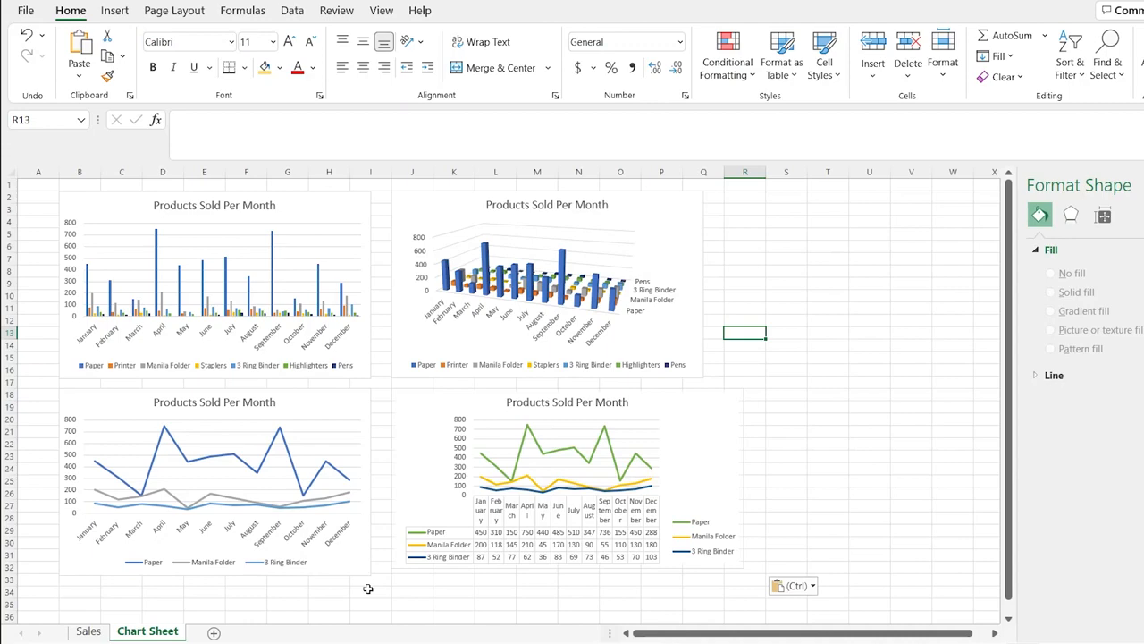
{"action": "left_click", "coordinate": [90, 631]}
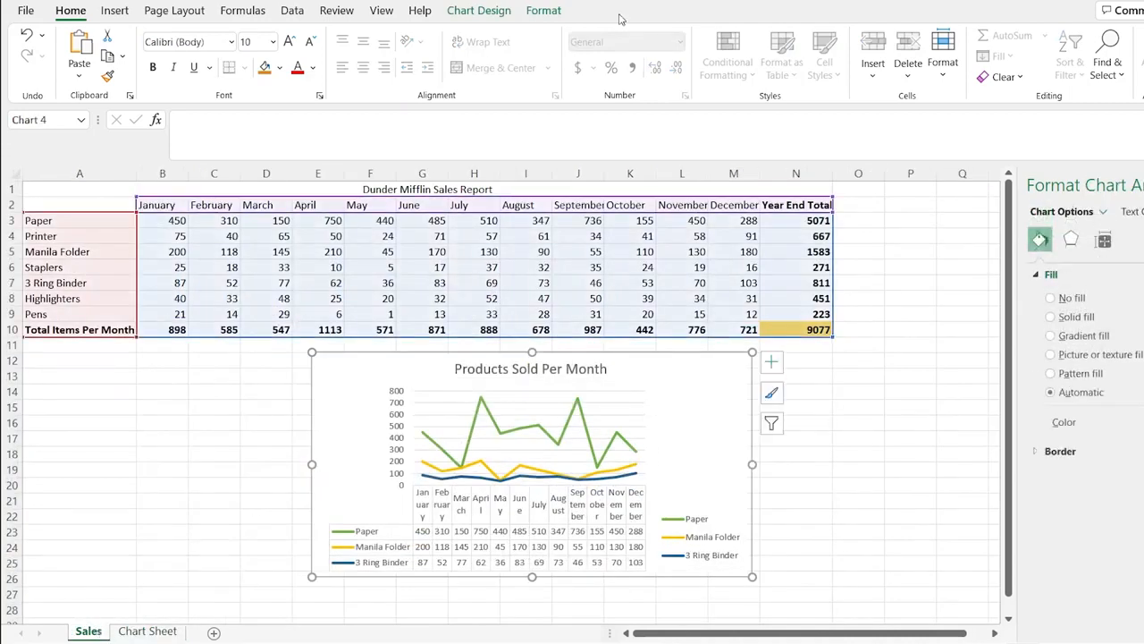
{"action": "left_click", "coordinate": [492, 13]}
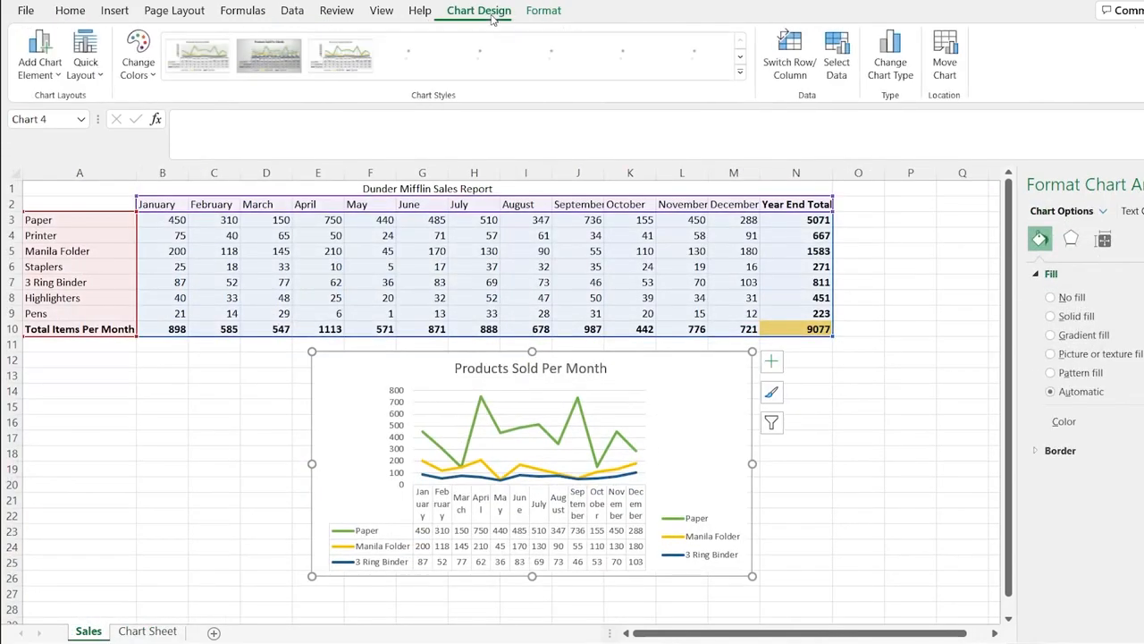
{"action": "left_click", "coordinate": [888, 54]}
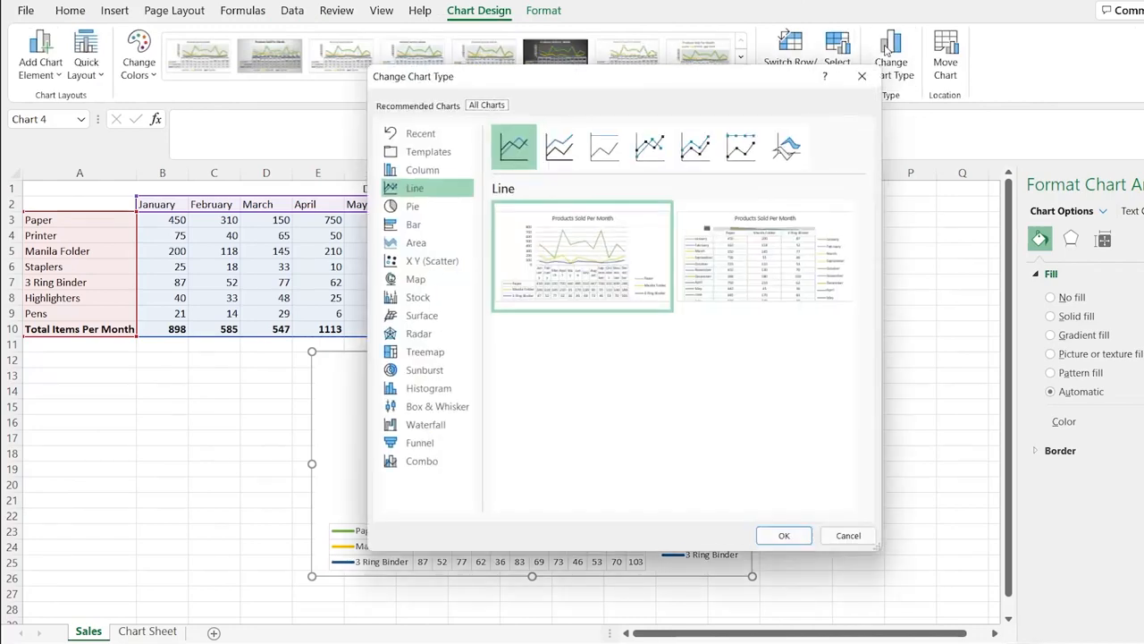
{"action": "left_click", "coordinate": [444, 208]}
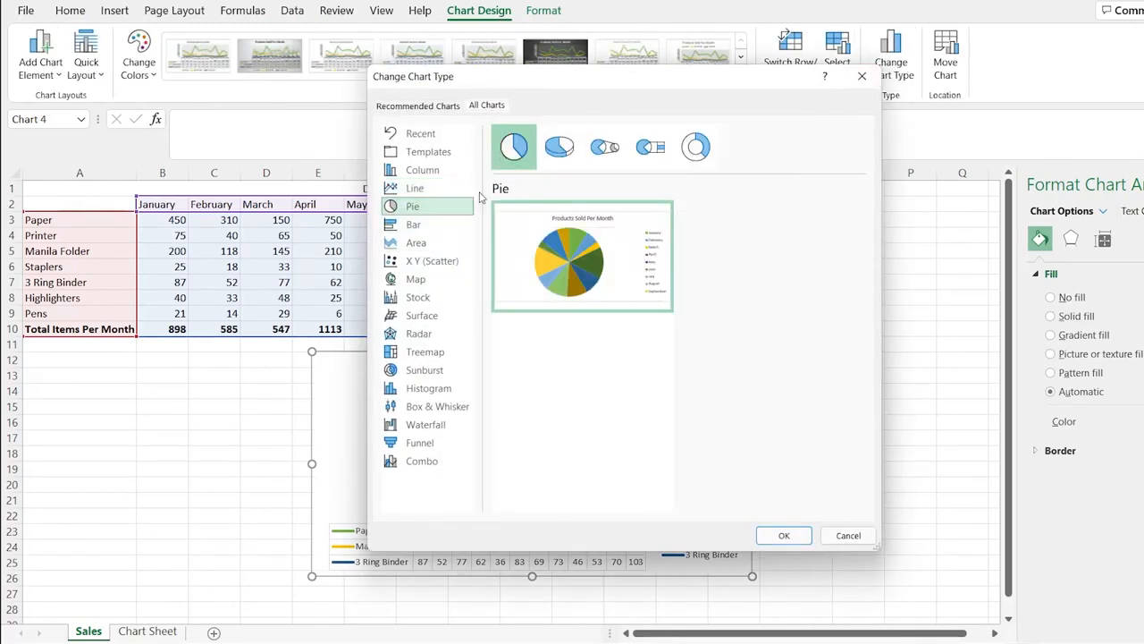
{"action": "left_click", "coordinate": [692, 157]}
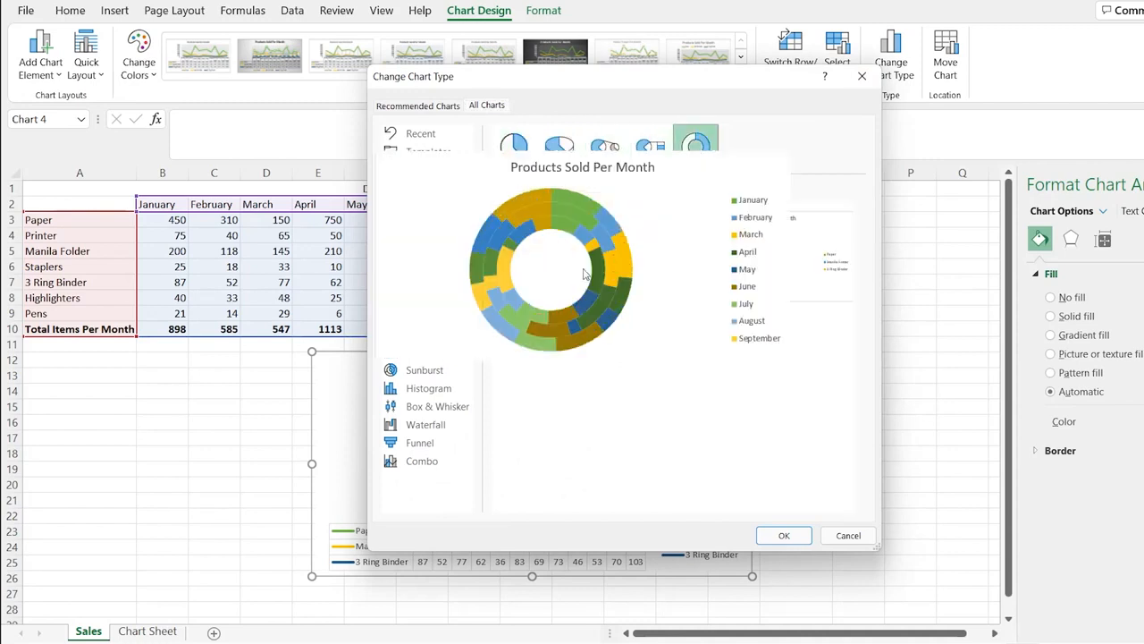
{"action": "mouse_move", "coordinate": [718, 243]}
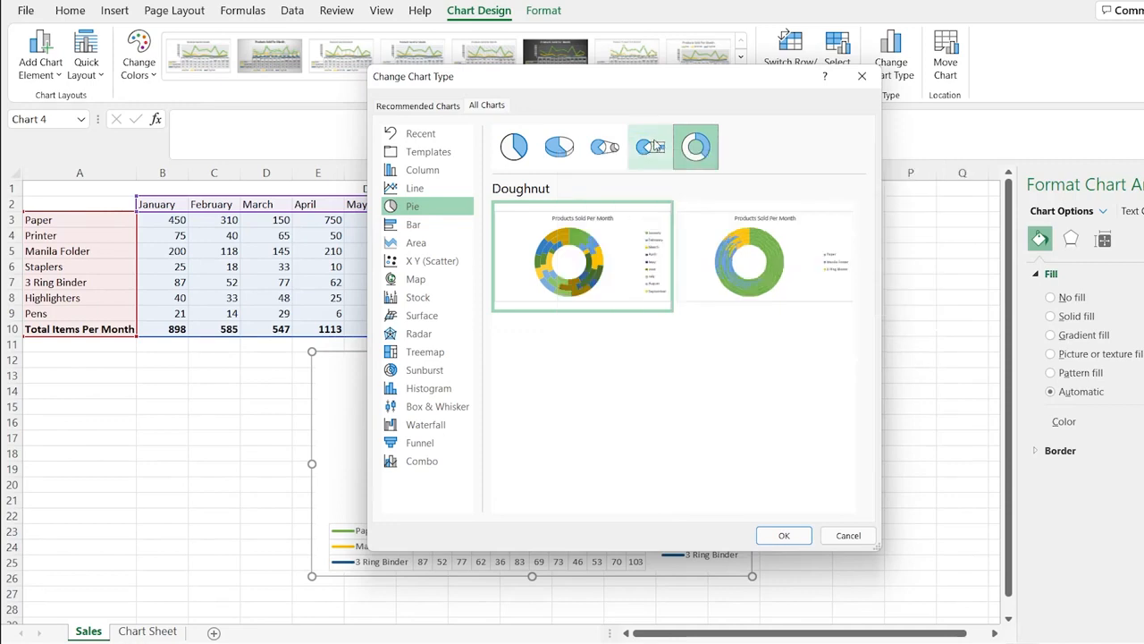
{"action": "left_click", "coordinate": [514, 146]}
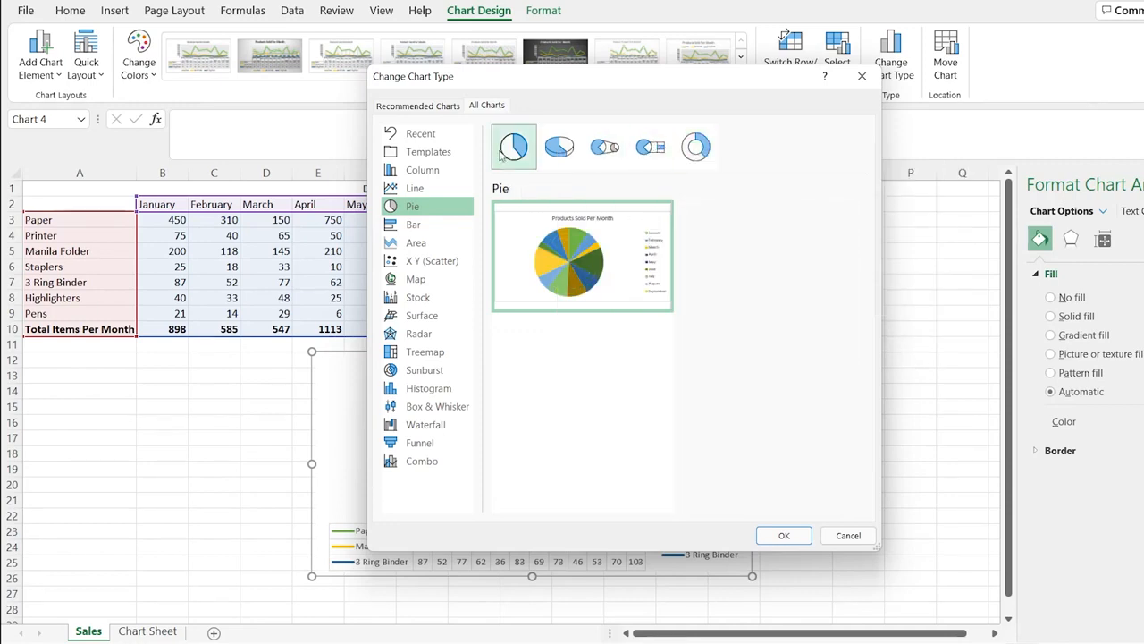
Preview the Clustered Bar, Box and Whisker, Waterfall and Clustered Column types, and leave the chart type dialog without applying any.
{"action": "left_click", "coordinate": [431, 226]}
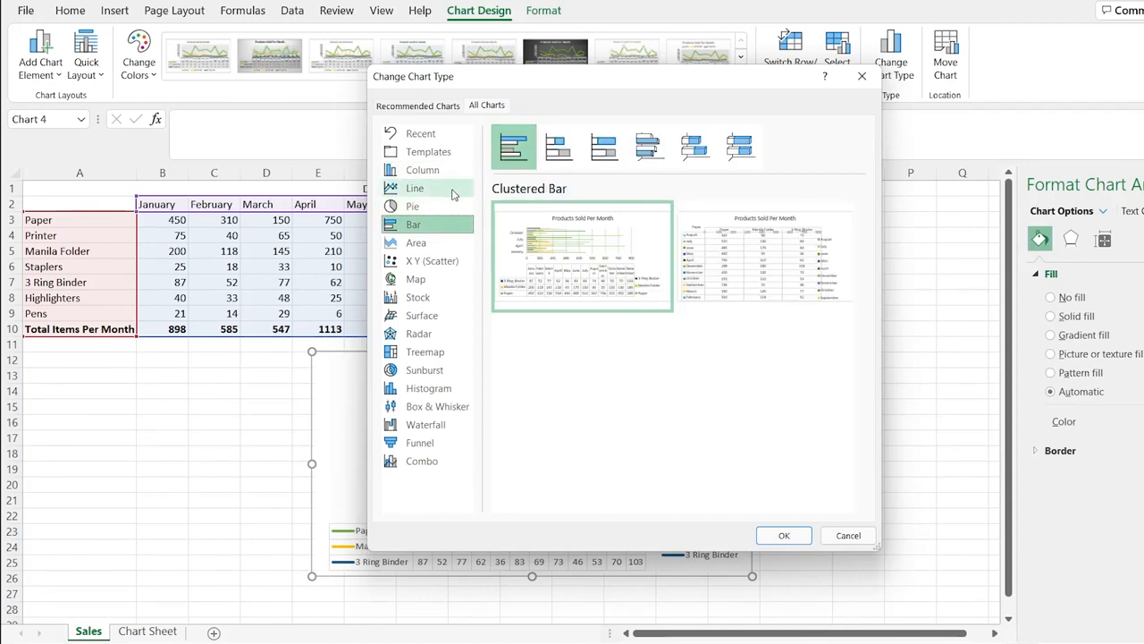
{"action": "mouse_move", "coordinate": [555, 248]}
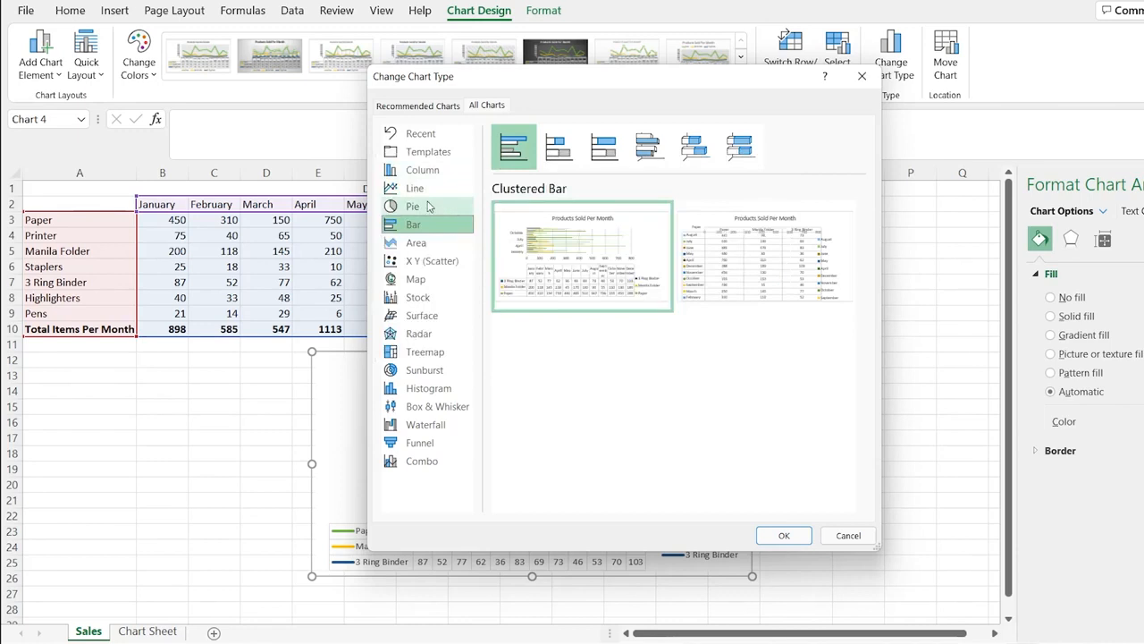
{"action": "left_click", "coordinate": [442, 407]}
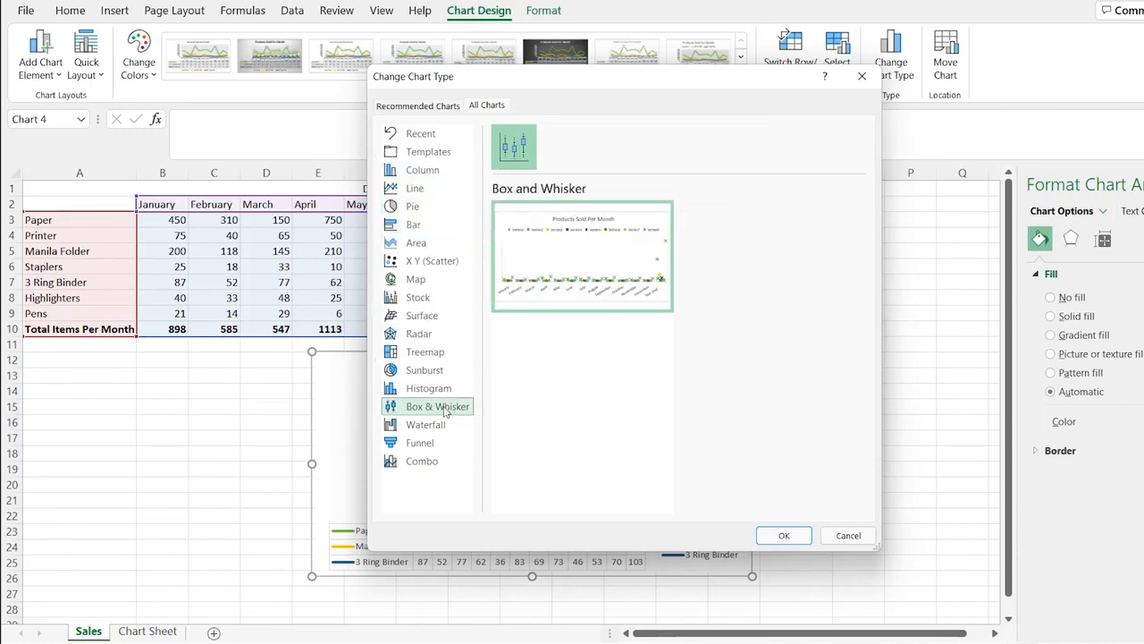
{"action": "left_click", "coordinate": [447, 426]}
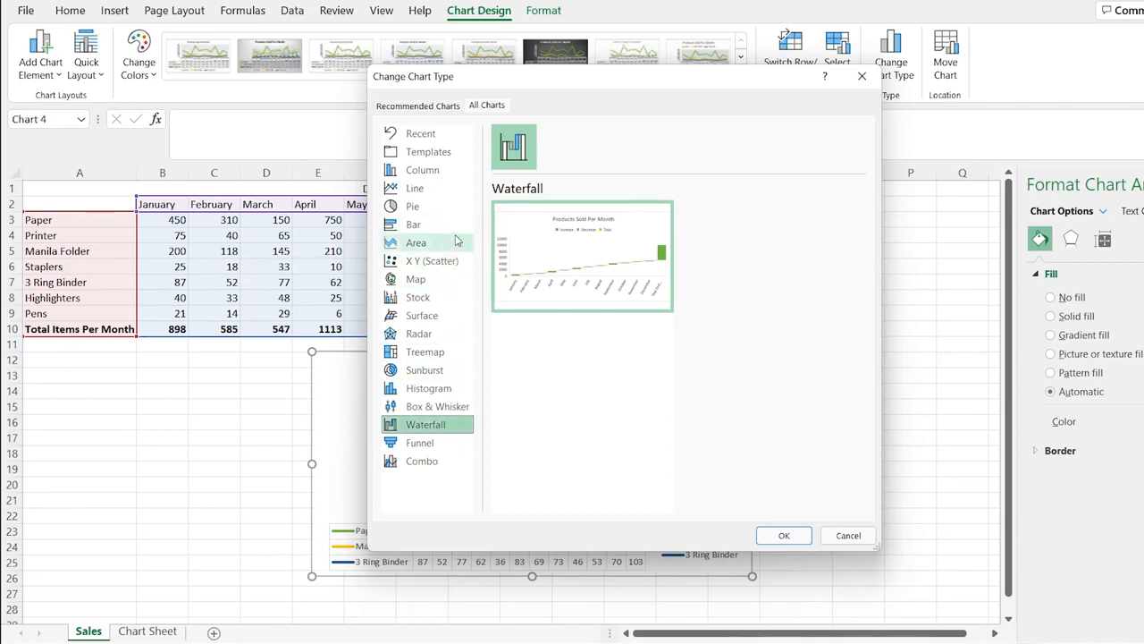
{"action": "left_click", "coordinate": [456, 171]}
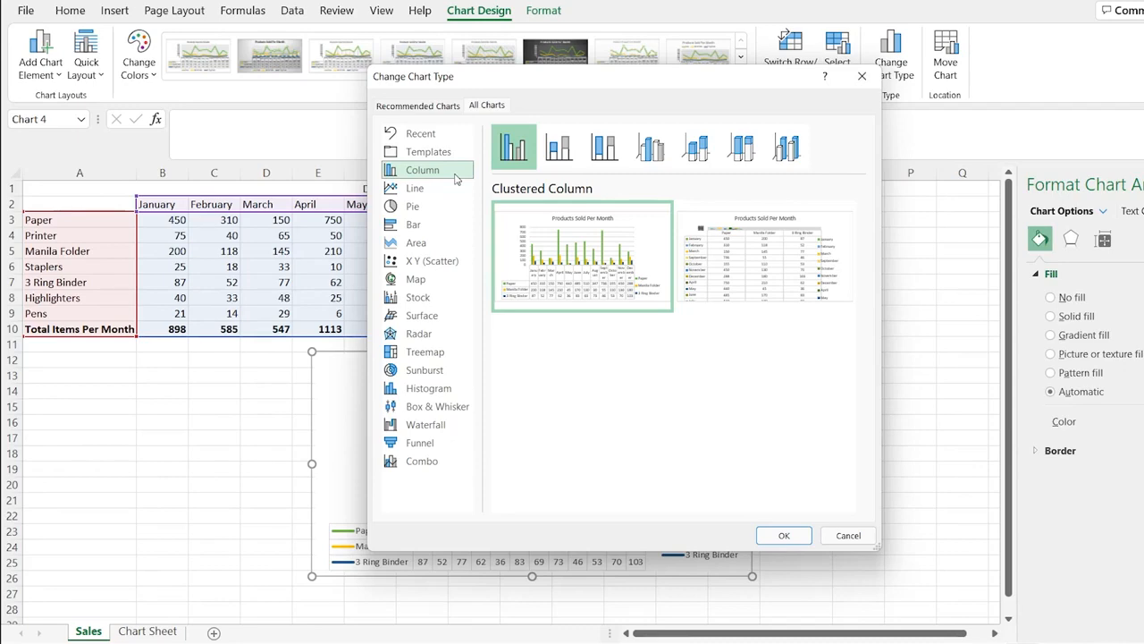
{"action": "left_click", "coordinate": [858, 535]}
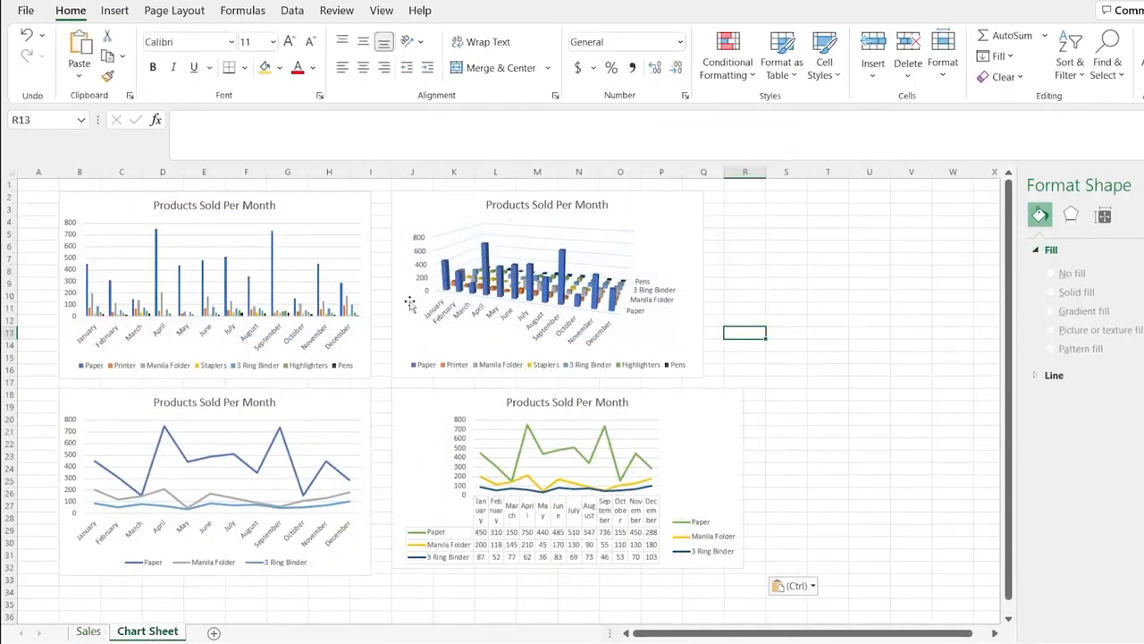